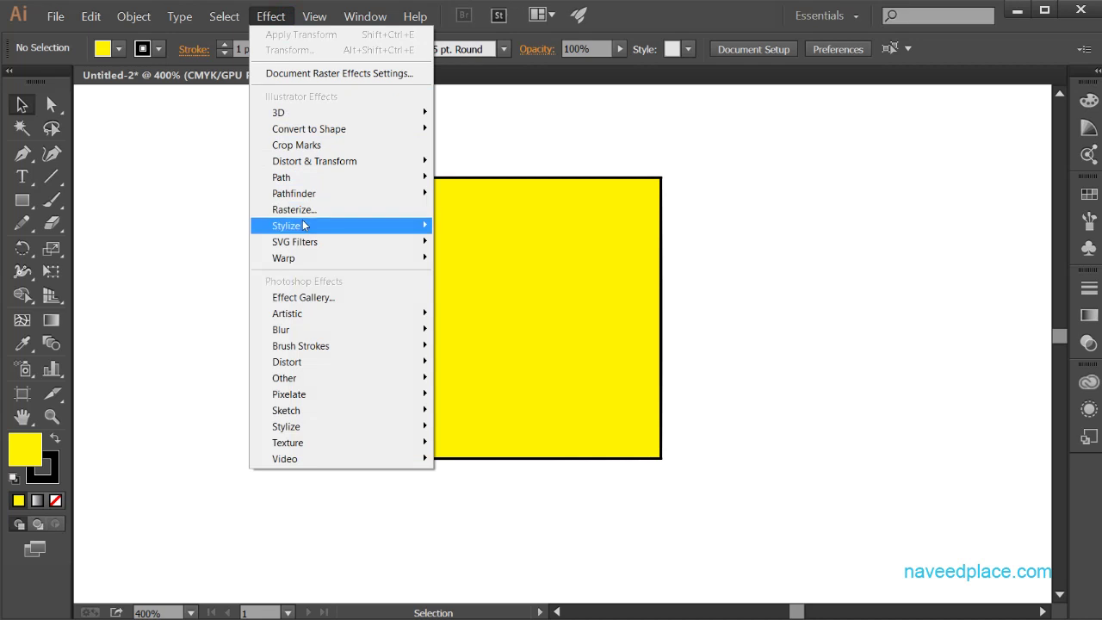
Select the yellow rectangle and open the Rasterize effect settings for it.
{"action": "mouse_move", "coordinate": [304, 225]}
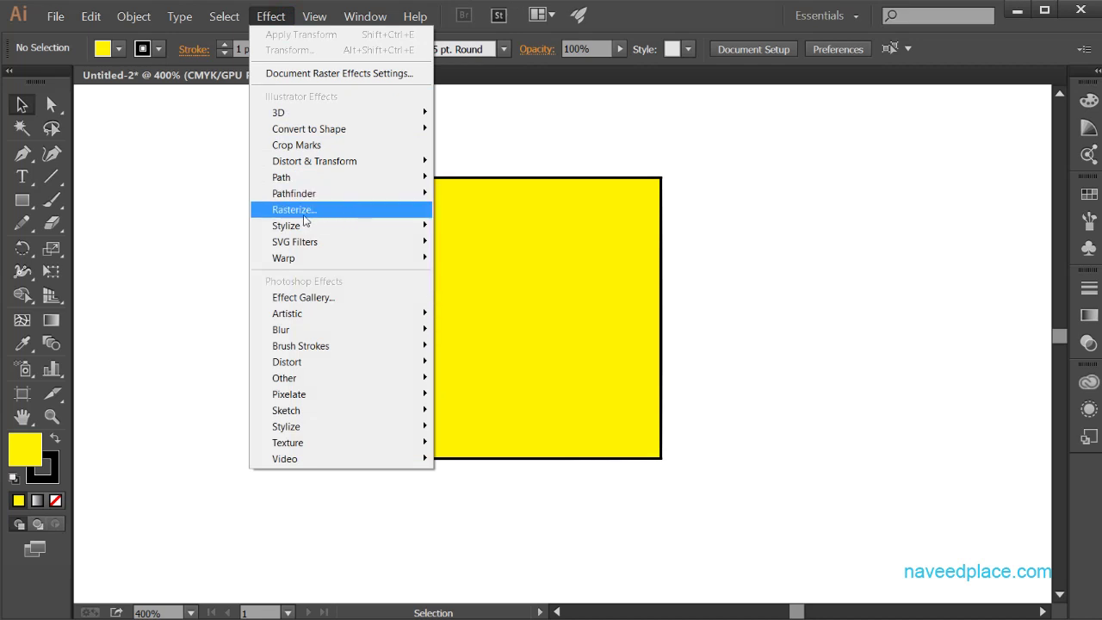
{"action": "left_click", "coordinate": [555, 261]}
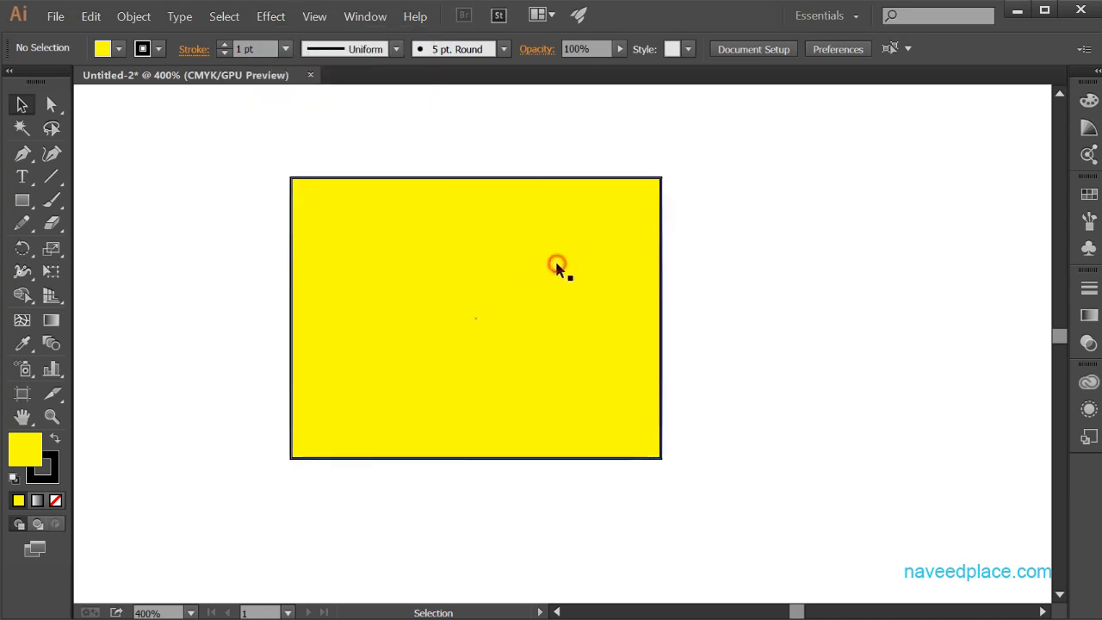
{"action": "left_click_drag", "start_coordinate": [221, 138], "coordinate": [646, 508]}
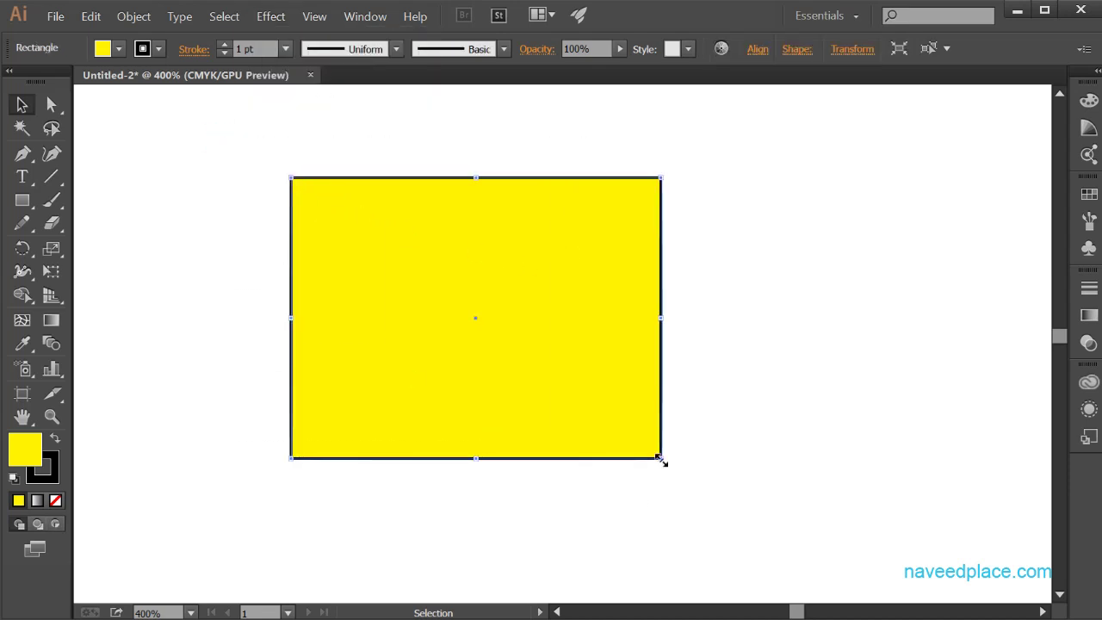
{"action": "left_click", "coordinate": [270, 16]}
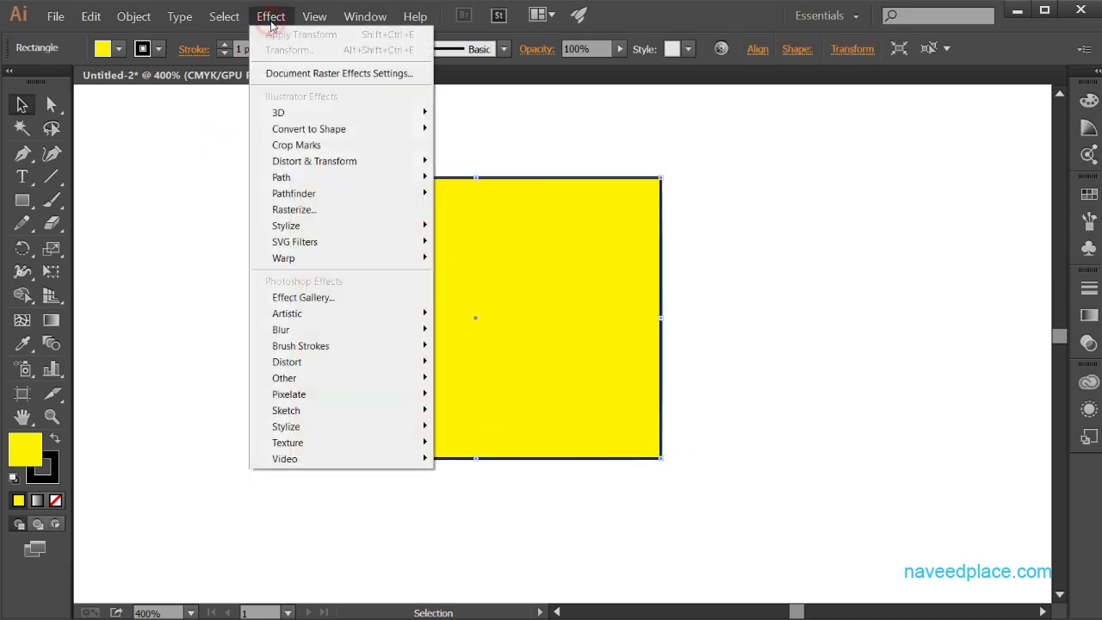
{"action": "left_click", "coordinate": [315, 207]}
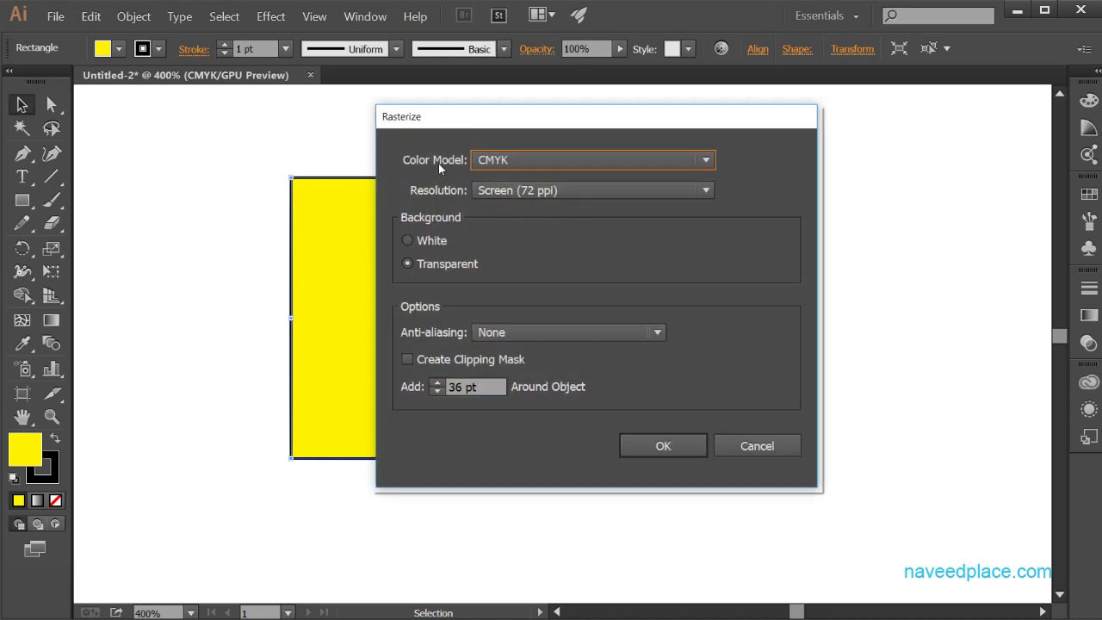
Review the color model and resolution choices, keep CMYK and Screen (72 ppi), and apply the Rasterize effect to the rectangle.
{"action": "left_click", "coordinate": [499, 162]}
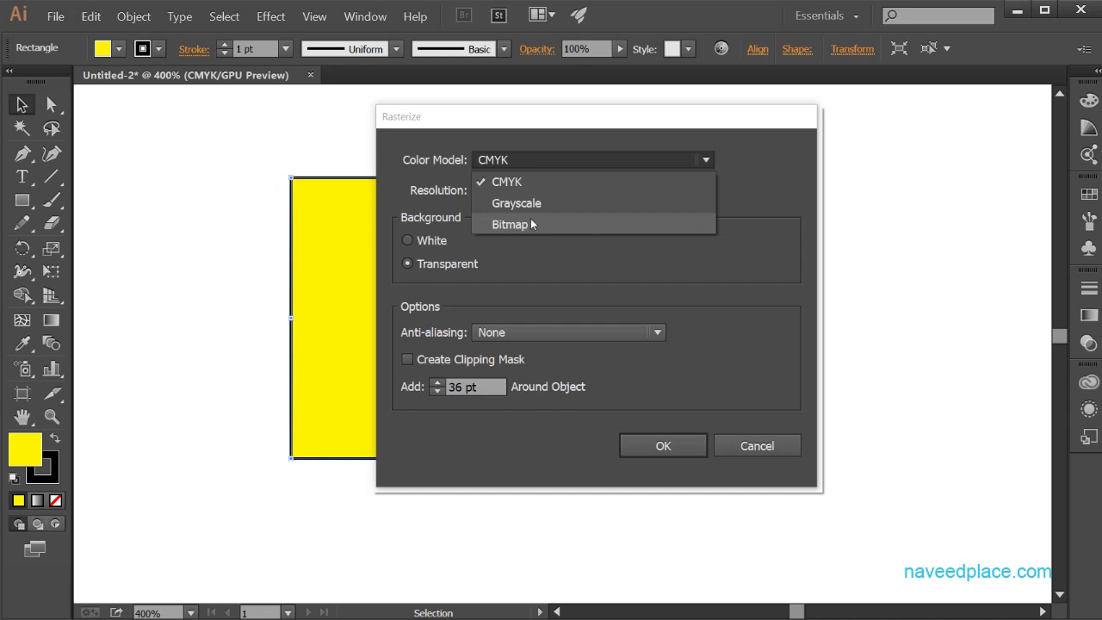
{"action": "left_click", "coordinate": [541, 272]}
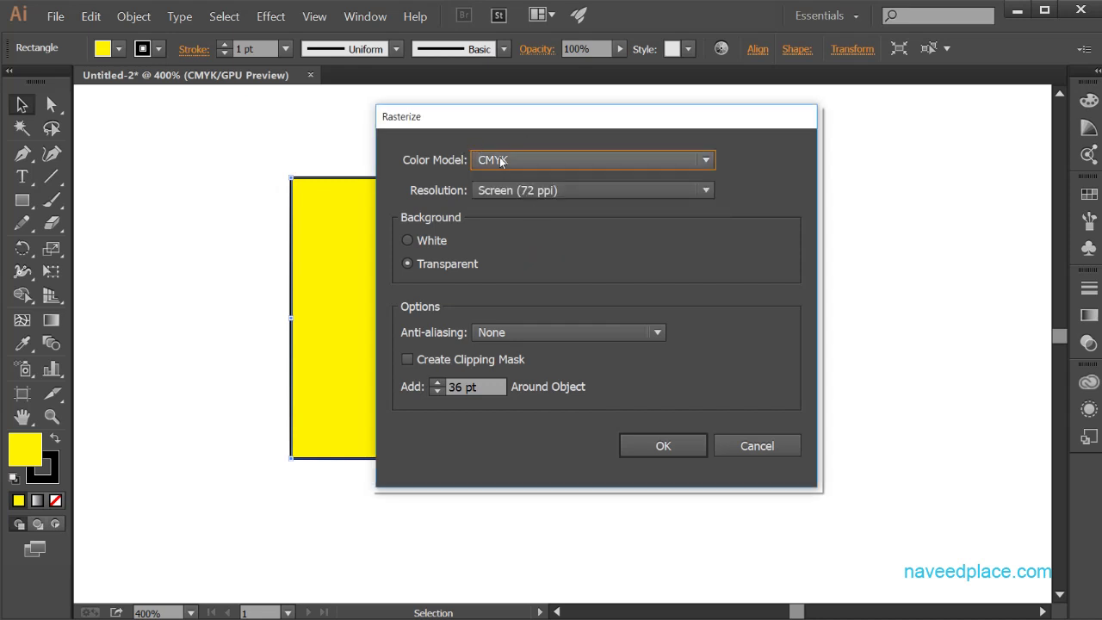
{"action": "left_click", "coordinate": [523, 193]}
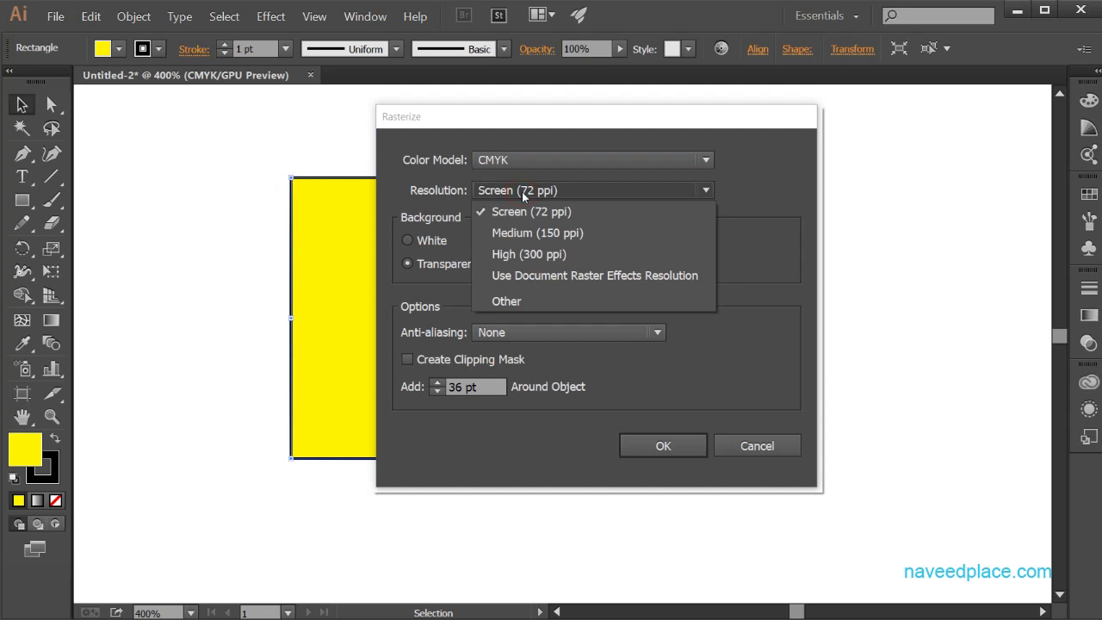
{"action": "left_click", "coordinate": [523, 195]}
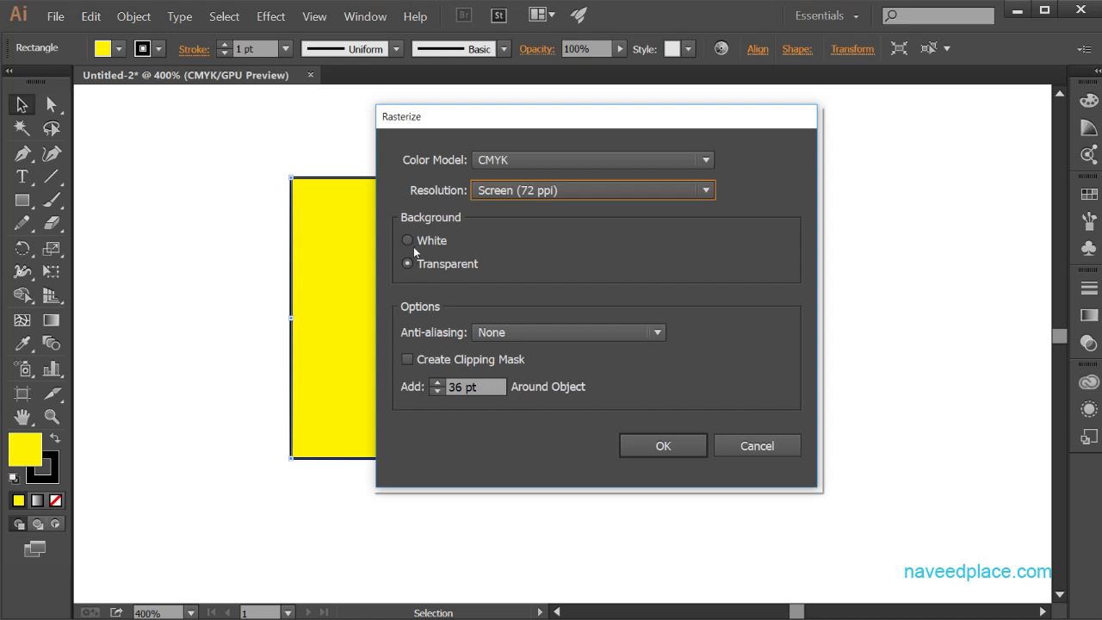
{"action": "left_click_drag", "start_coordinate": [504, 121], "coordinate": [639, 123]}
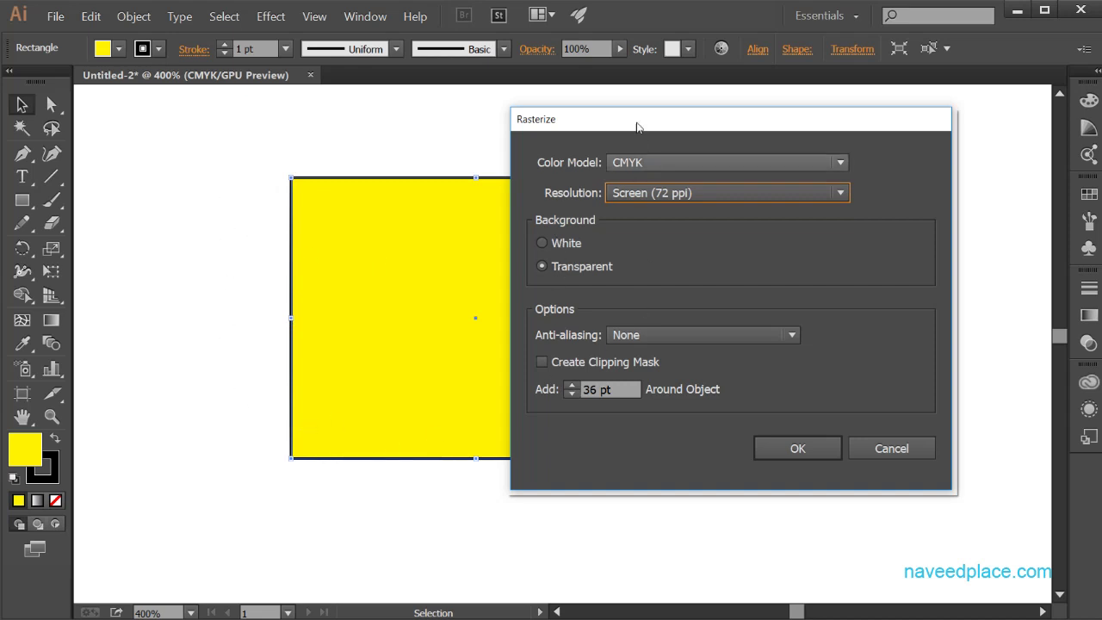
{"action": "left_click_drag", "start_coordinate": [627, 118], "coordinate": [528, 99]}
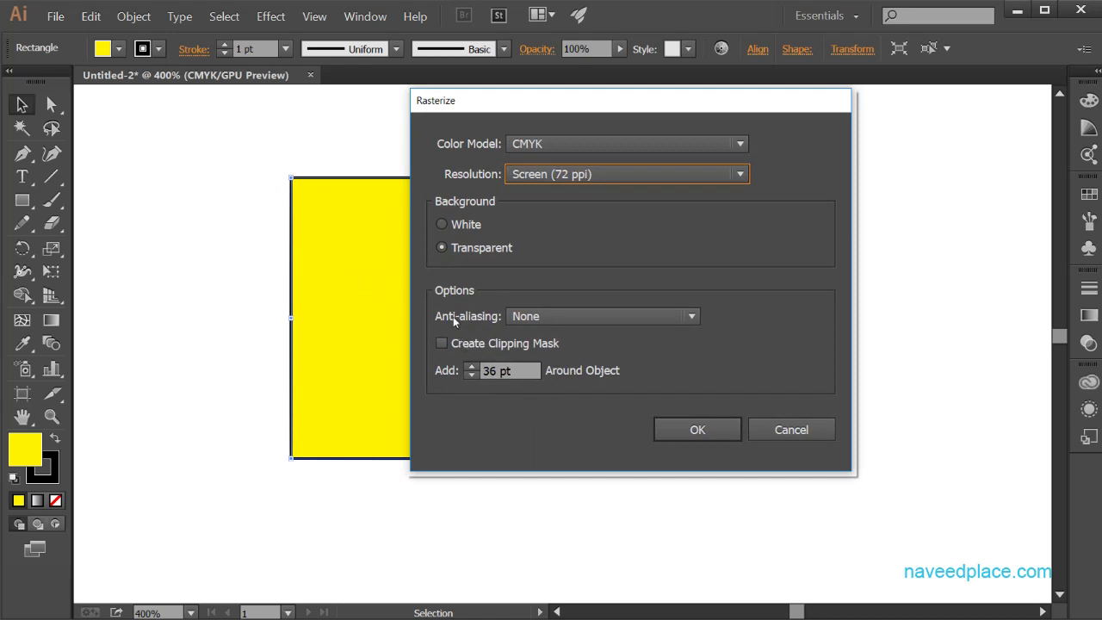
{"action": "left_click", "coordinate": [694, 431]}
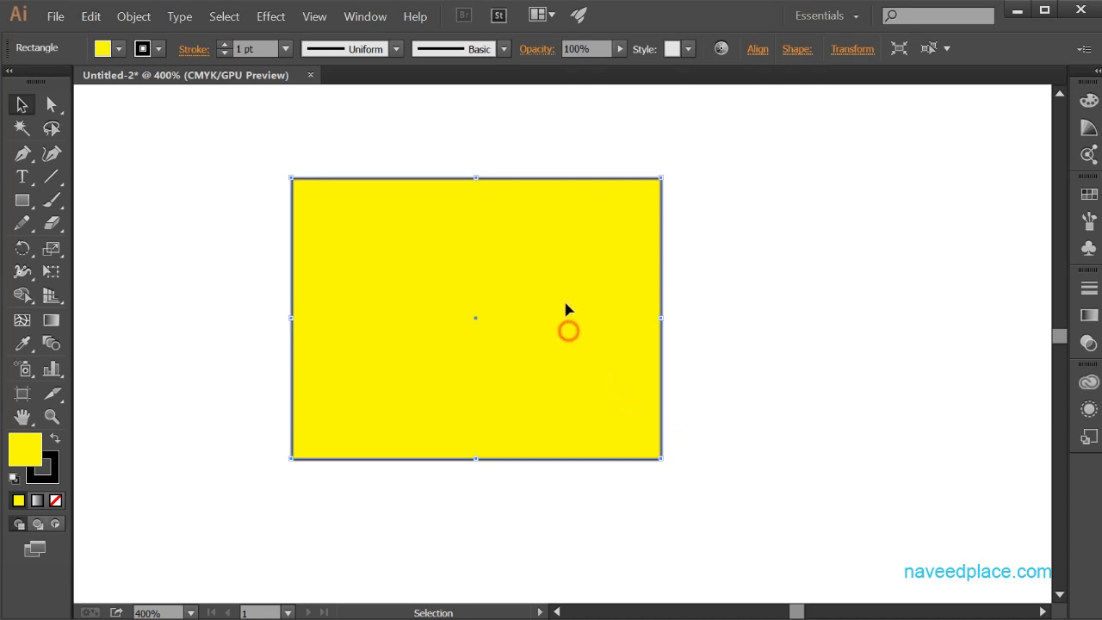
{"action": "left_click_drag", "start_coordinate": [565, 303], "coordinate": [575, 377]}
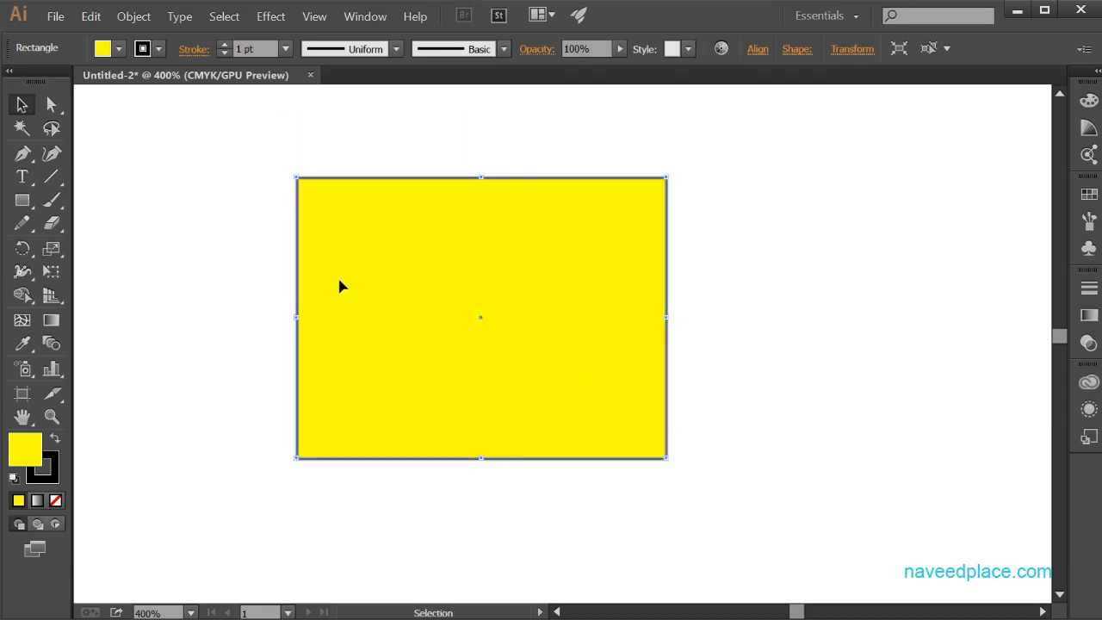
Examine the rasterized rectangle's left and right edges at high magnification for pixel softness.
{"action": "left_click", "coordinate": [52, 417]}
{"action": "left_click", "coordinate": [325, 368]}
{"action": "left_click", "coordinate": [438, 354]}
{"action": "left_click", "coordinate": [617, 356]}
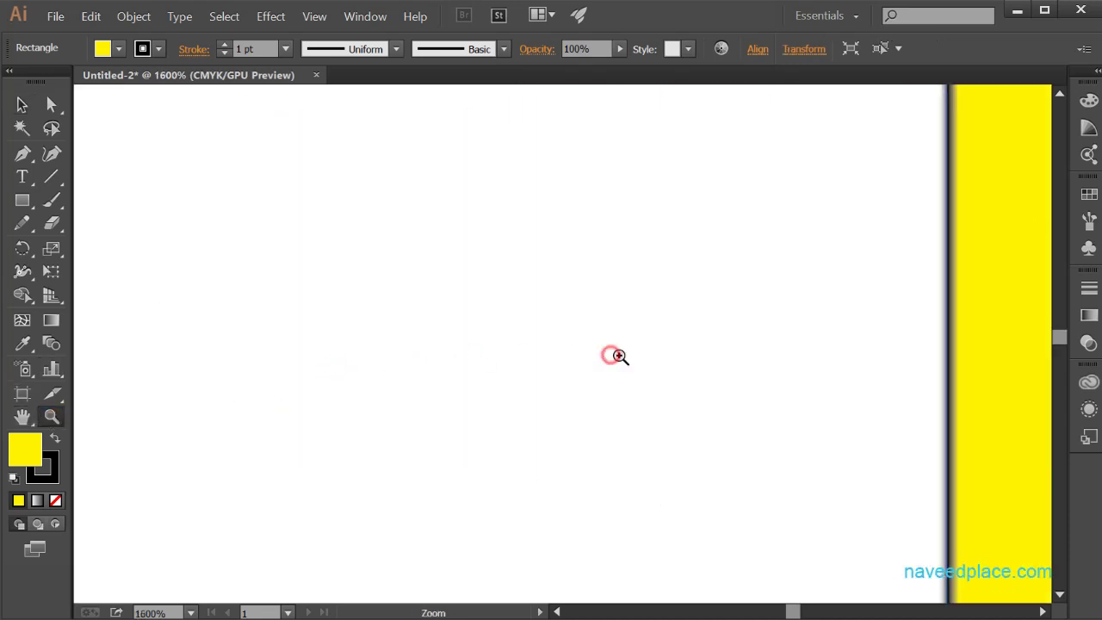
{"action": "key", "text": "space"}
{"action": "left_click_drag", "start_coordinate": [806, 362], "coordinate": [154, 361]}
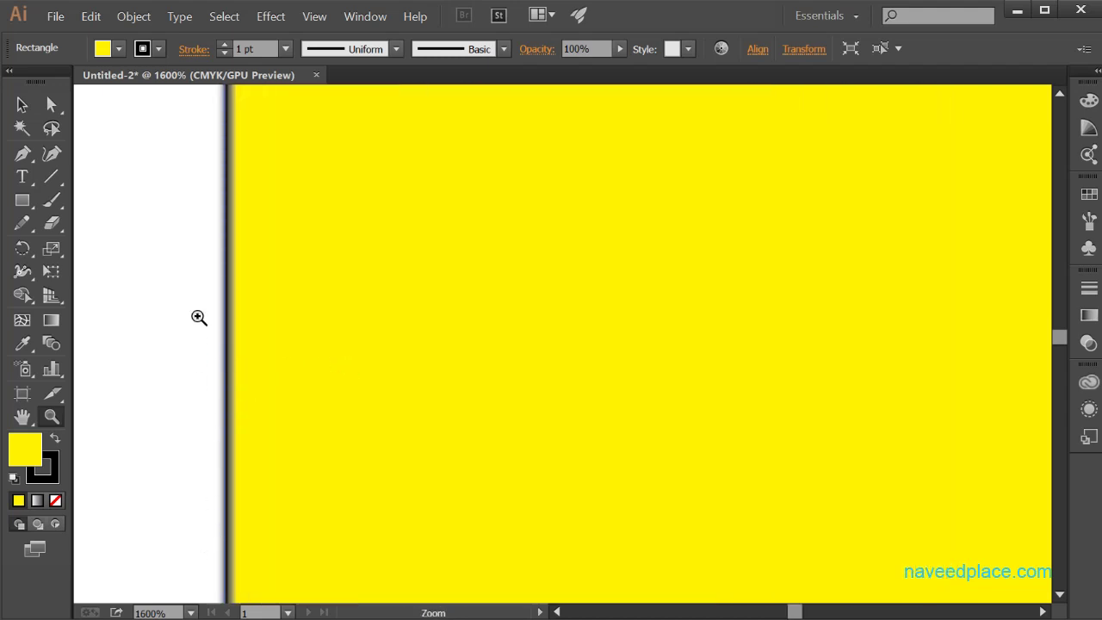
{"action": "key", "text": "space"}
{"action": "left_click_drag", "start_coordinate": [577, 339], "coordinate": [165, 370]}
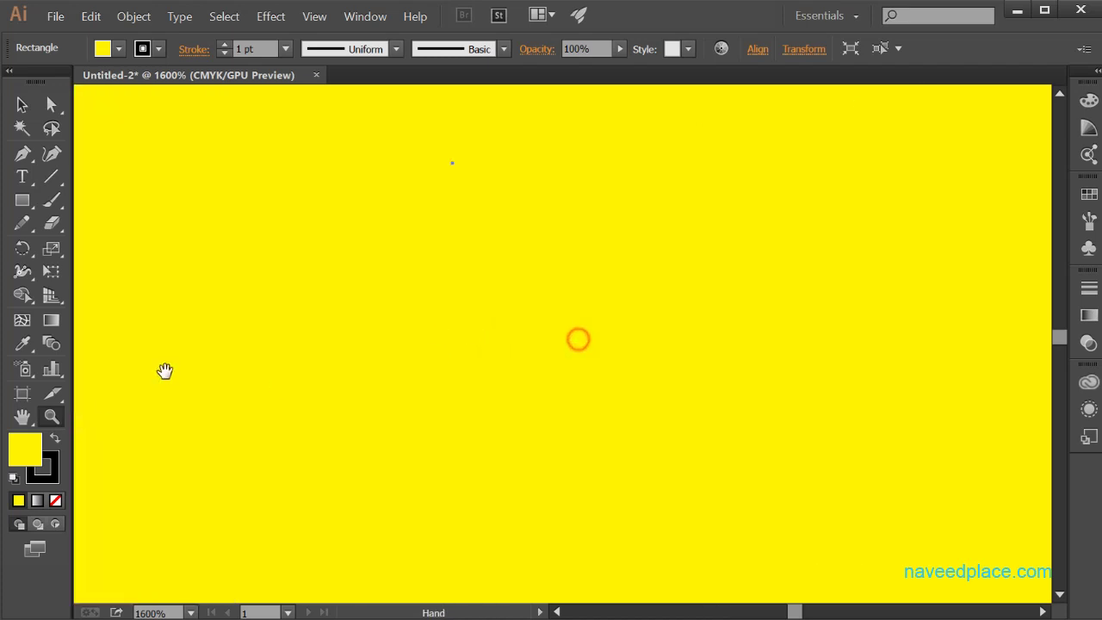
{"action": "left_click_drag", "start_coordinate": [332, 330], "coordinate": [160, 483]}
{"action": "left_click_drag", "start_coordinate": [468, 329], "coordinate": [448, 403]}
{"action": "left_click", "coordinate": [566, 374]}
{"action": "left_click", "coordinate": [565, 374]}
{"action": "key", "text": "space"}
{"action": "left_click_drag", "start_coordinate": [567, 369], "coordinate": [468, 370]}
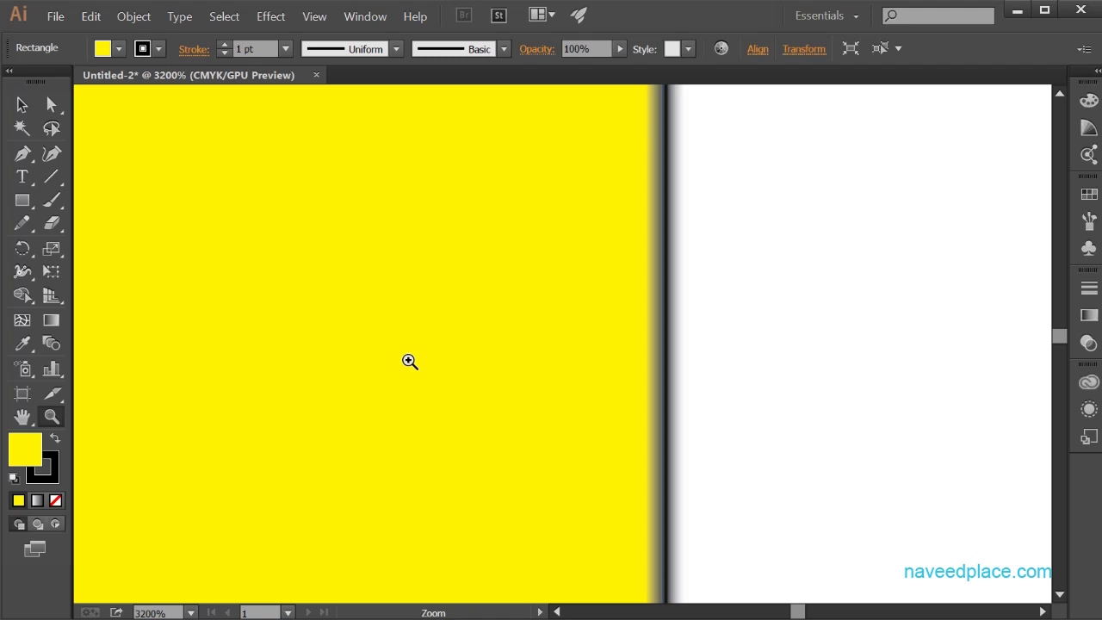
{"action": "left_click", "coordinate": [423, 354], "text": "alt"}
{"action": "left_click", "coordinate": [423, 354], "text": "alt"}
{"action": "left_click", "coordinate": [423, 354], "text": "alt"}
{"action": "left_click", "coordinate": [423, 353], "text": "alt"}
{"action": "left_click", "coordinate": [423, 354], "text": "alt"}
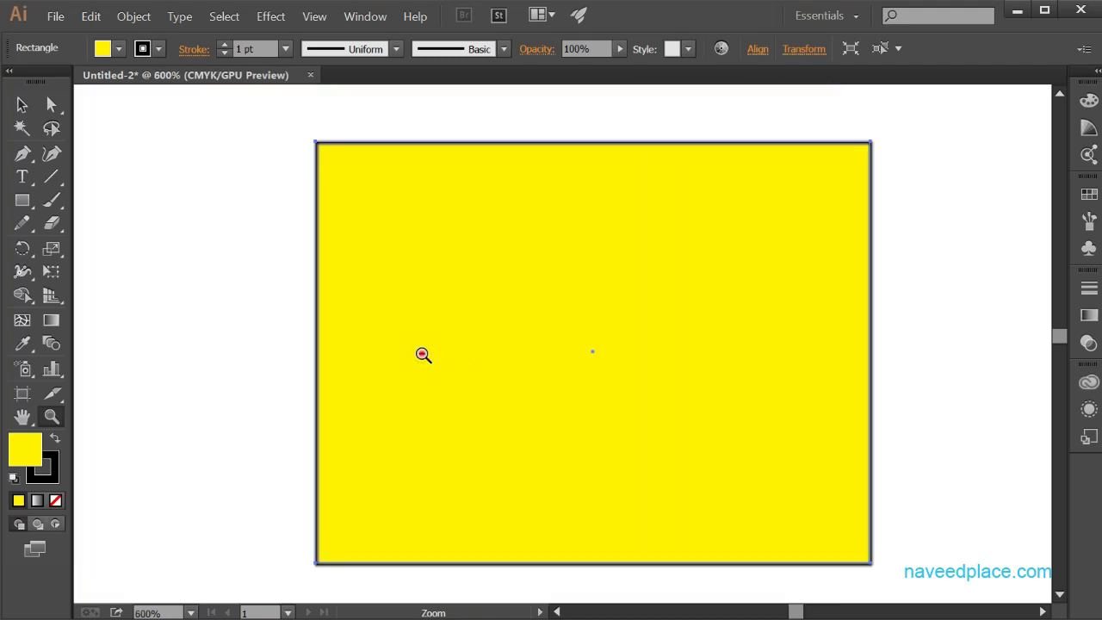
{"action": "left_click", "coordinate": [422, 354], "text": "alt"}
{"action": "left_click_drag", "start_coordinate": [594, 358], "coordinate": [436, 340]}
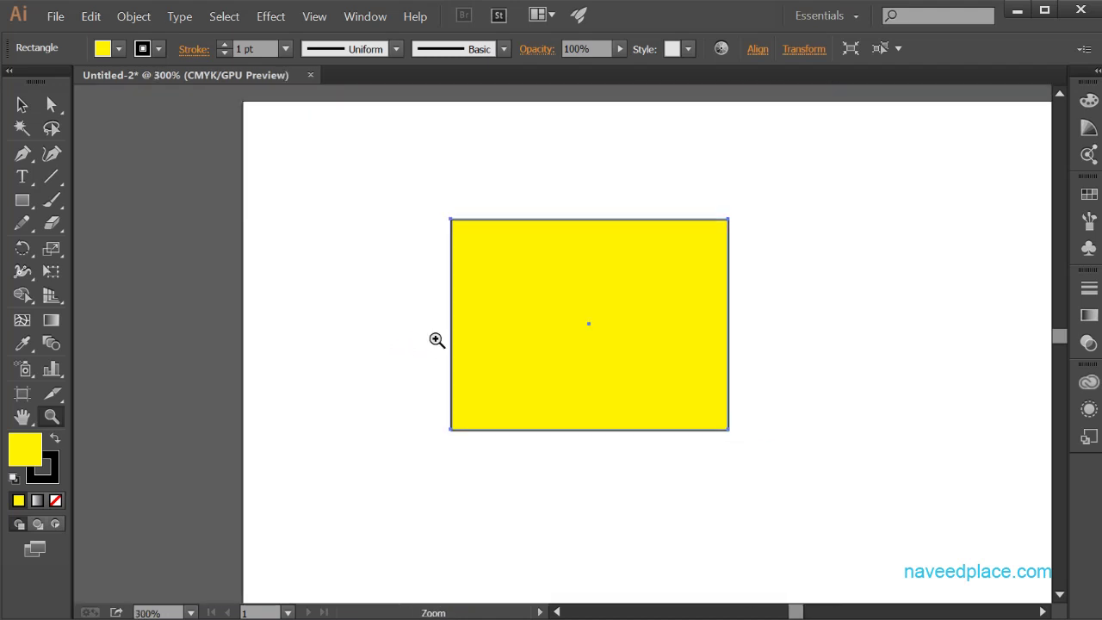
Nudge the rasterized rectangle up and back down the artboard, with small sideways shifts.
{"action": "key", "text": "ctrl+Up"}
{"action": "key", "text": "ctrl+Up"}
{"action": "key", "text": "ctrl+Up"}
{"action": "key", "text": "ctrl+Up"}
{"action": "key", "text": "ctrl+Up"}
{"action": "key", "text": "ctrl+Up"}
{"action": "key", "text": "ctrl+Up"}
{"action": "key", "text": "ctrl+Up"}
{"action": "key", "text": "ctrl+Up"}
{"action": "key", "text": "ctrl+Up"}
{"action": "key", "text": "ctrl+Left"}
{"action": "key", "text": "ctrl+Left"}
{"action": "key", "text": "ctrl+Down"}
{"action": "key", "text": "ctrl+Down"}
{"action": "key", "text": "ctrl+Down"}
{"action": "key", "text": "ctrl+Down"}
{"action": "key", "text": "ctrl+Down"}
{"action": "key", "text": "ctrl+Down"}
{"action": "key", "text": "ctrl+Down"}
{"action": "key", "text": "ctrl+Down"}
{"action": "key", "text": "ctrl+Down"}
{"action": "key", "text": "ctrl+Down"}
{"action": "key", "text": "ctrl+Right"}
{"action": "key", "text": "ctrl+Down"}
{"action": "key", "text": "ctrl+Down"}
{"action": "key", "text": "ctrl+Down"}
{"action": "key", "text": "ctrl+Down"}
{"action": "key", "text": "ctrl+Down"}
{"action": "key", "text": "ctrl+Down"}
{"action": "key", "text": "ctrl+Down"}
{"action": "key", "text": "ctrl+Down"}
{"action": "key", "text": "ctrl+Down"}
{"action": "key", "text": "ctrl+Down"}
{"action": "key", "text": "ctrl+Down"}
{"action": "key", "text": "ctrl+Down"}
{"action": "key", "text": "ctrl+Down"}
{"action": "key", "text": "ctrl+Down"}
{"action": "key", "text": "ctrl+Down"}
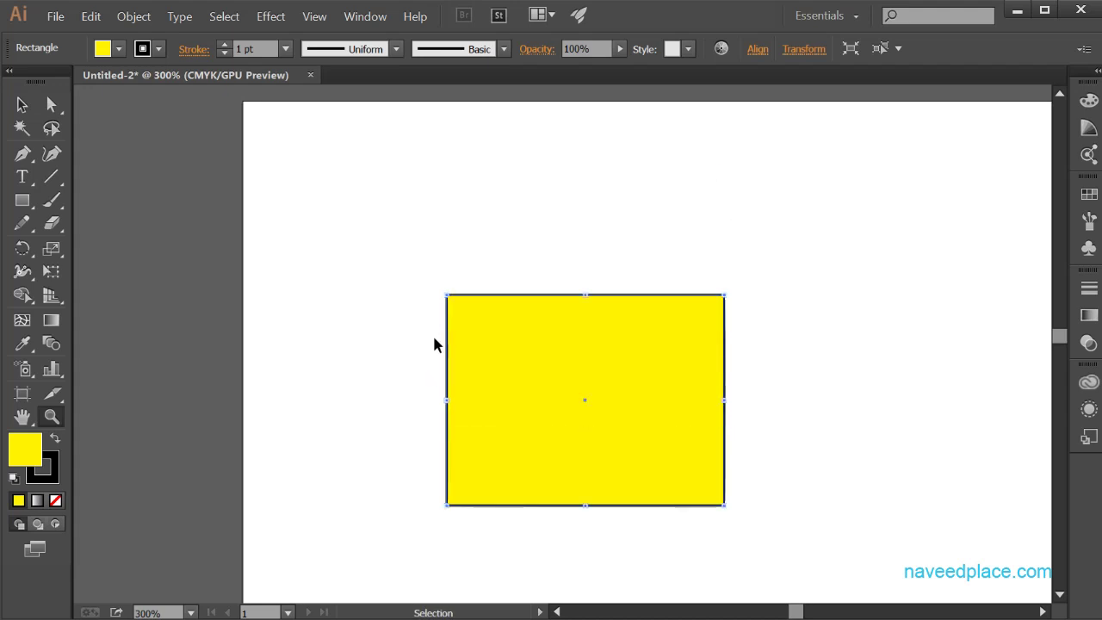
Reset the rectangle to the default white fill and black stroke, and delete it.
{"action": "key", "text": "d"}
{"action": "left_click", "coordinate": [20, 105]}
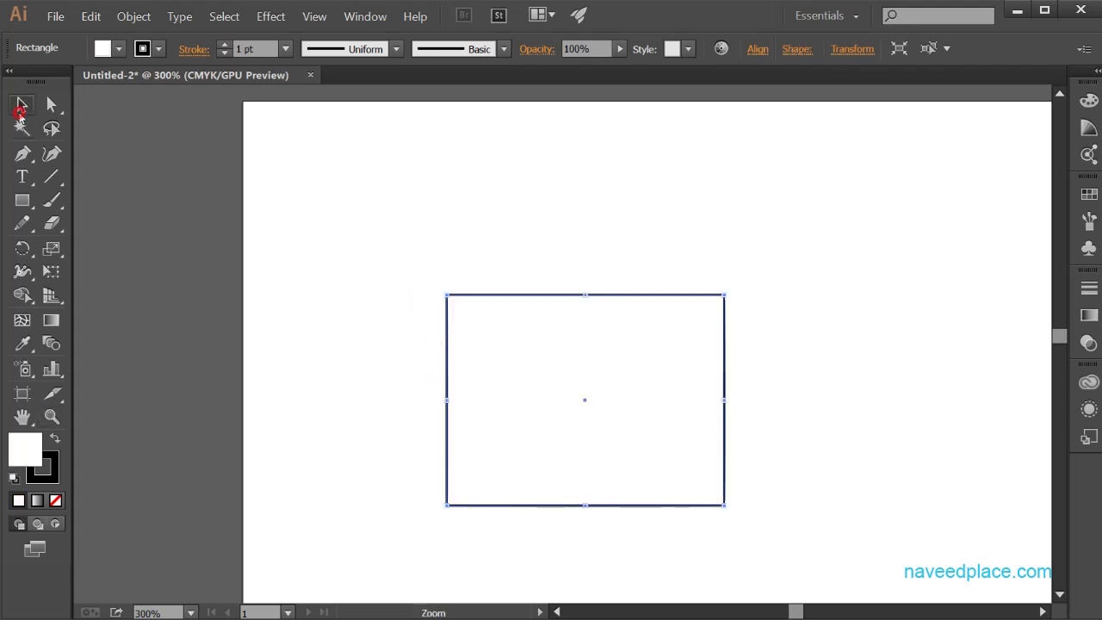
{"action": "left_click_drag", "start_coordinate": [405, 266], "coordinate": [774, 529]}
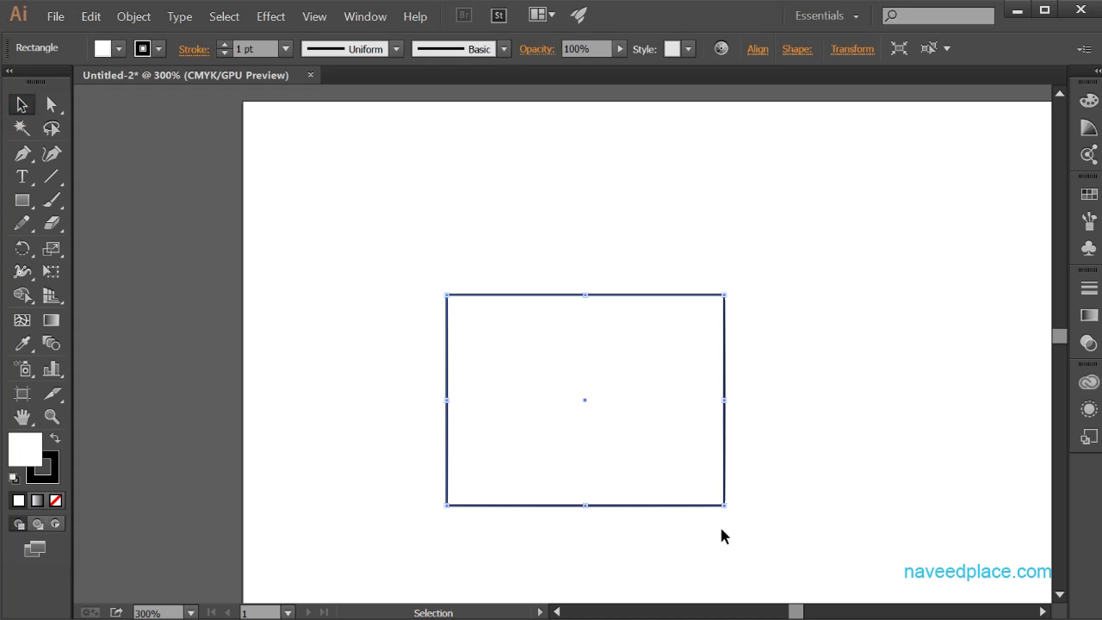
{"action": "key", "text": "Delete"}
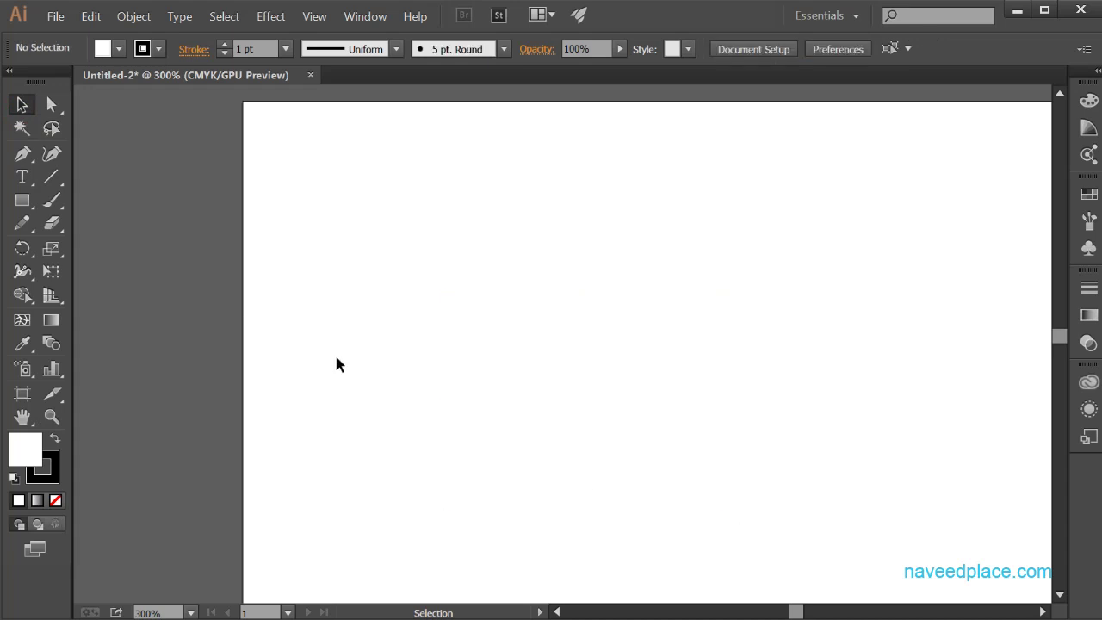
Draw a large, nearly square rectangle on the empty artboard and fill it with yellow.
{"action": "left_click", "coordinate": [22, 200]}
{"action": "mouse_move", "coordinate": [362, 211]}
{"action": "left_mouse_down"}
{"action": "mouse_move", "coordinate": [394, 364]}
{"action": "mouse_move", "coordinate": [705, 533]}
{"action": "left_mouse_up"}
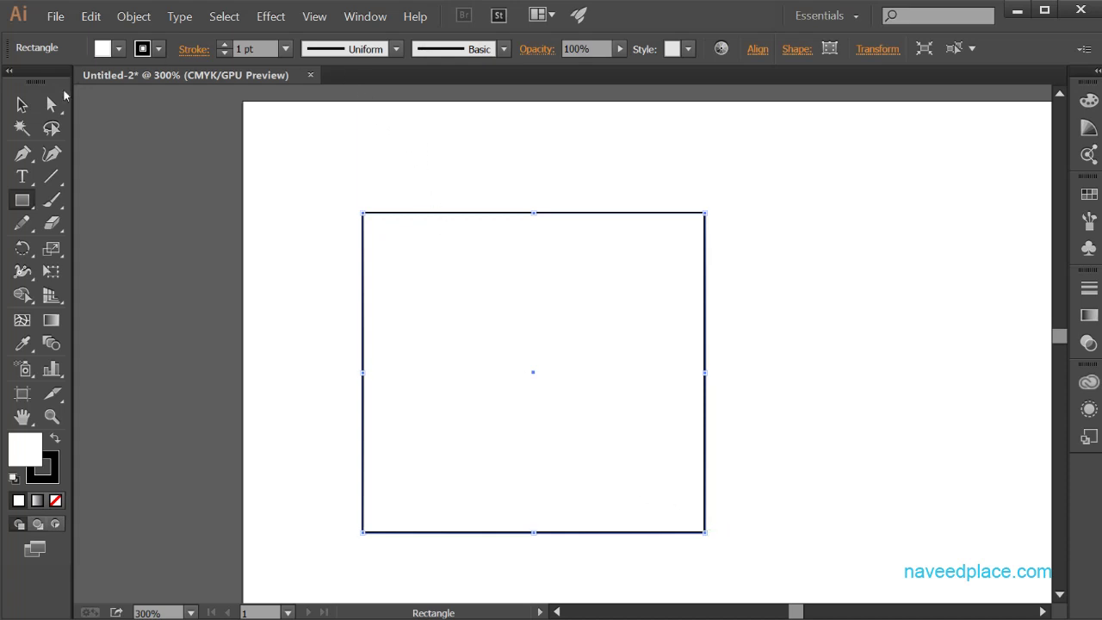
{"action": "left_click", "coordinate": [119, 49]}
{"action": "left_click", "coordinate": [56, 81]}
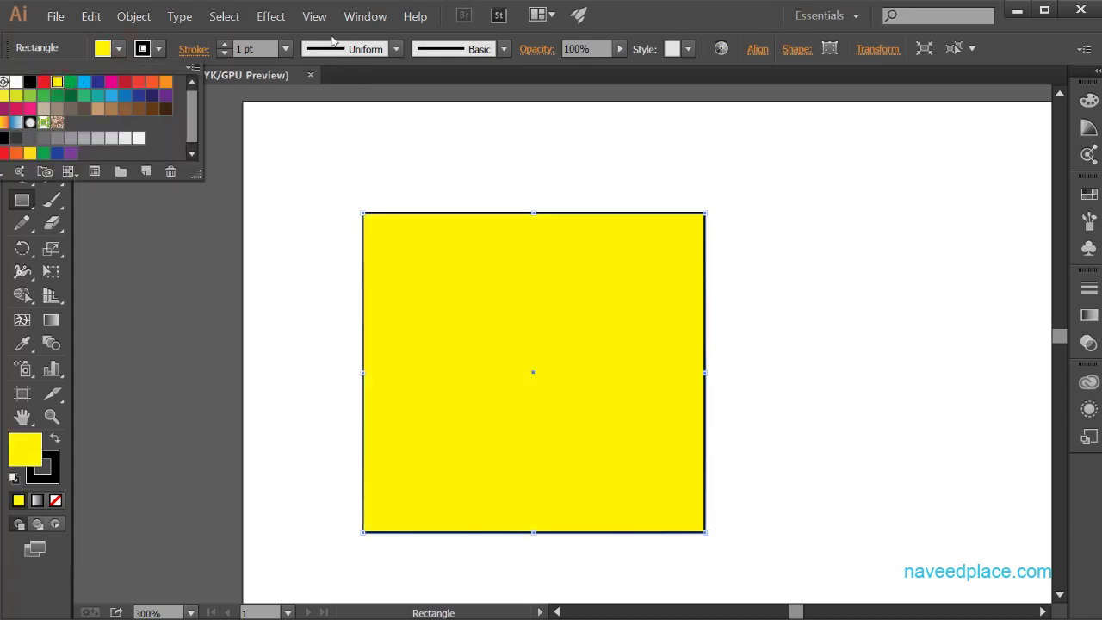
Start a Drop Shadow from the Illustrator Stylize effects on the yellow rectangle and turn on its preview.
{"action": "left_click", "coordinate": [273, 19]}
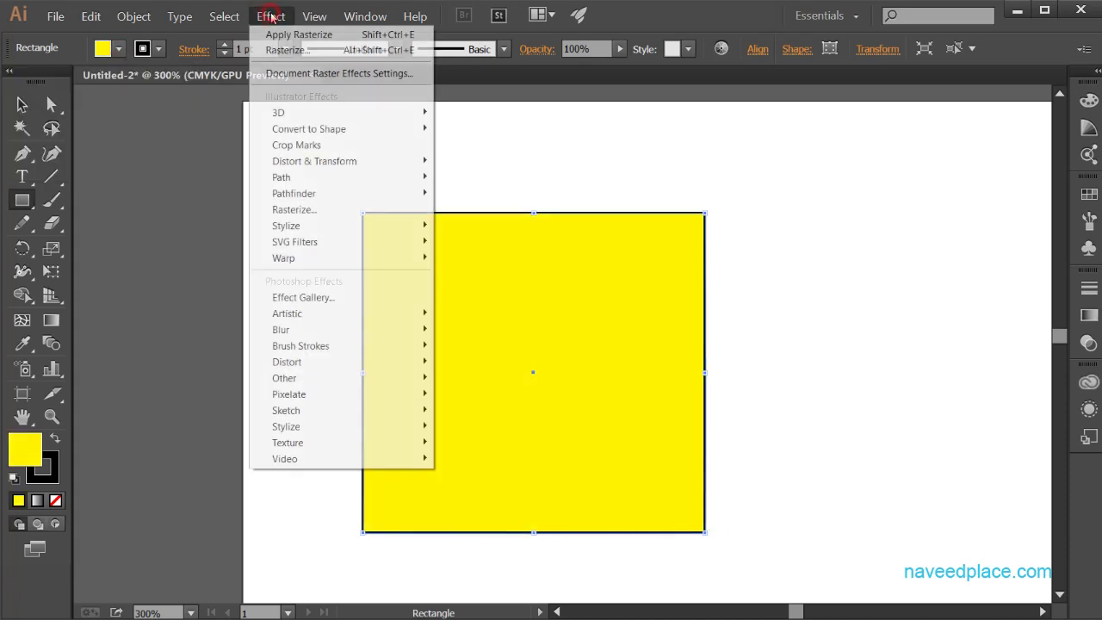
{"action": "mouse_move", "coordinate": [286, 228]}
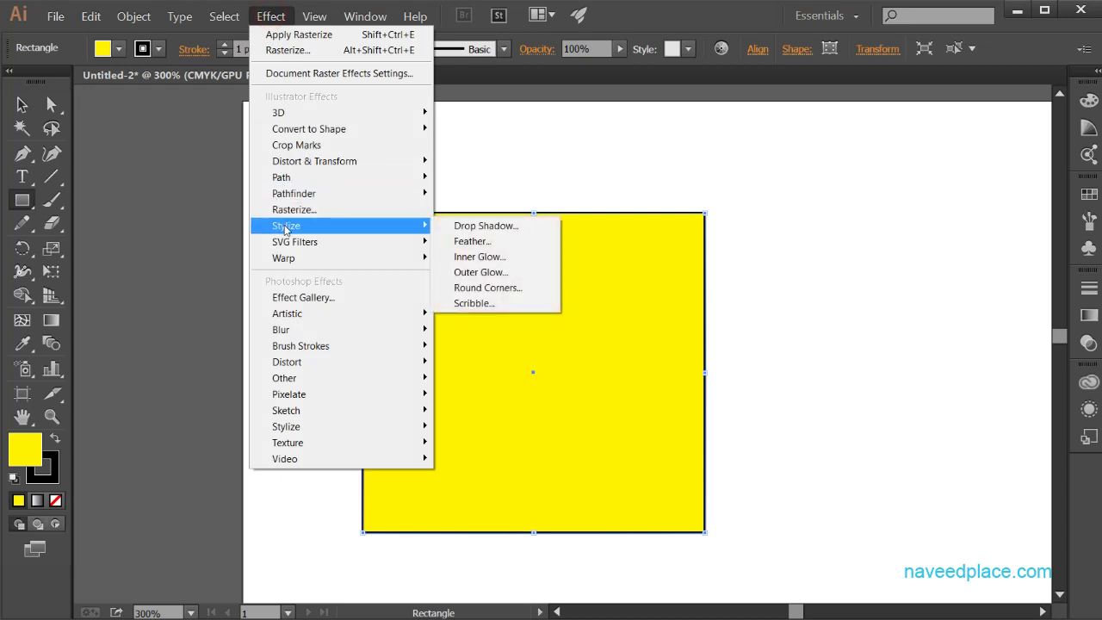
{"action": "left_click", "coordinate": [488, 227]}
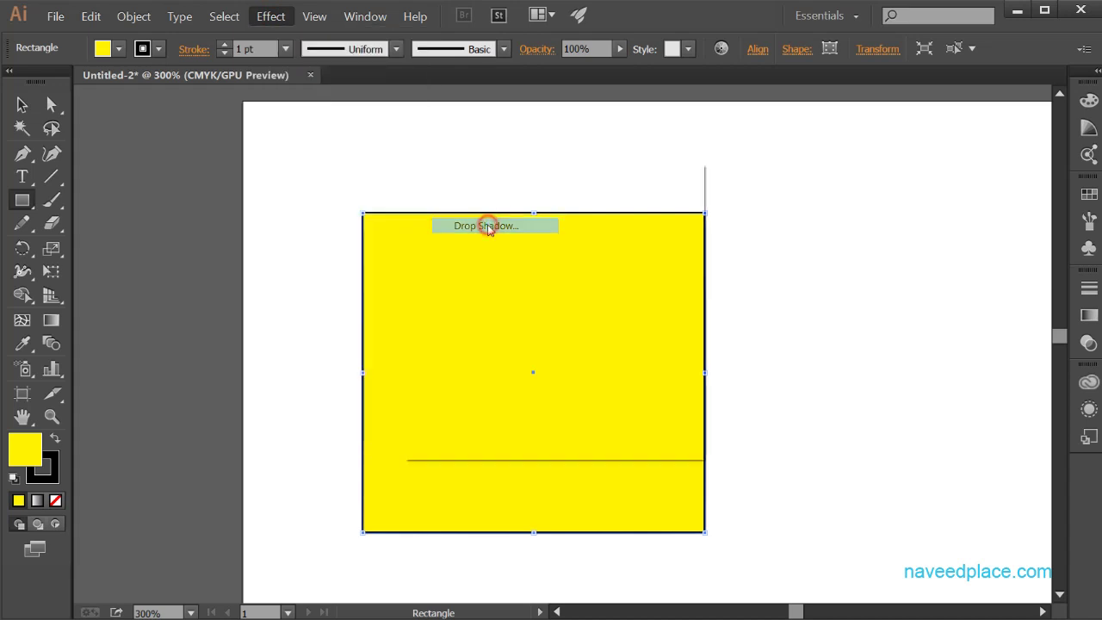
{"action": "left_click_drag", "start_coordinate": [537, 174], "coordinate": [889, 176]}
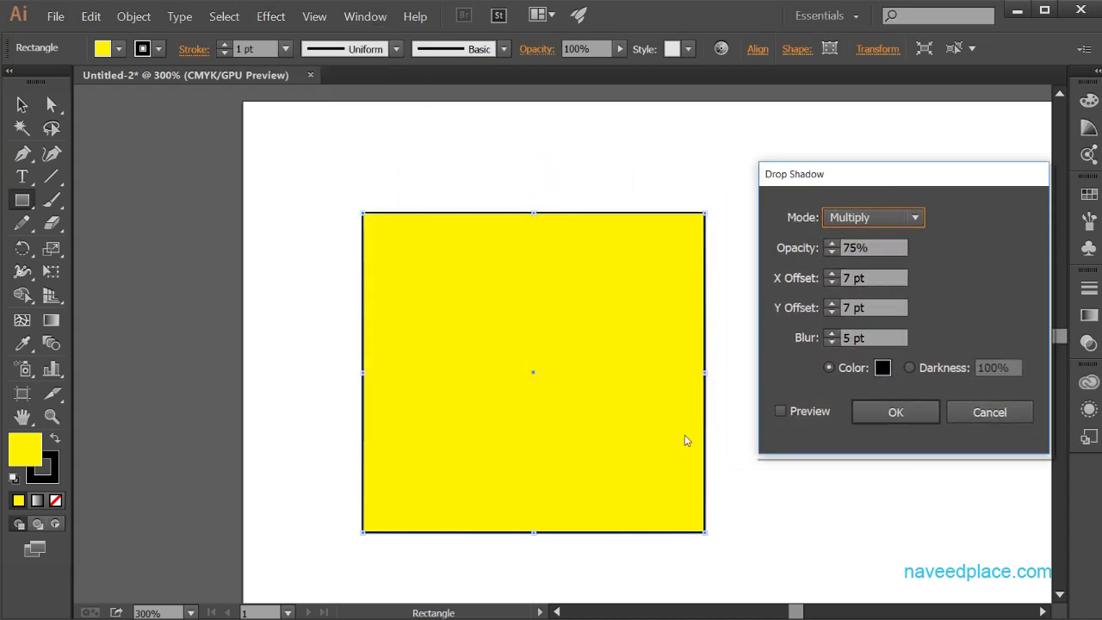
{"action": "left_click", "coordinate": [780, 411]}
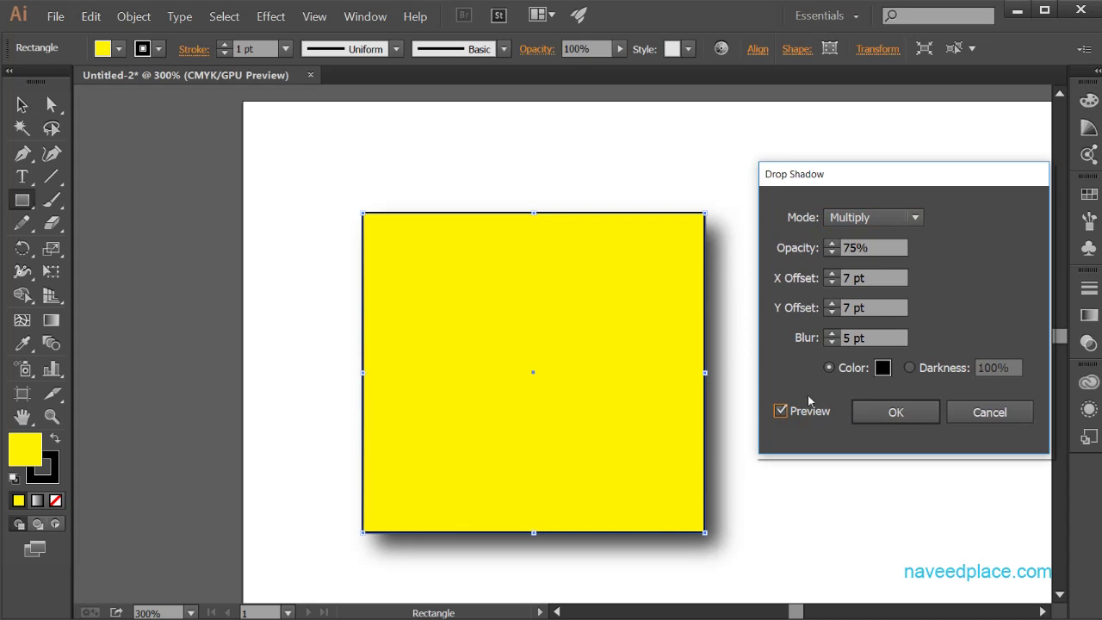
Change the drop shadow's color to a medium blue-violet.
{"action": "left_click", "coordinate": [883, 368]}
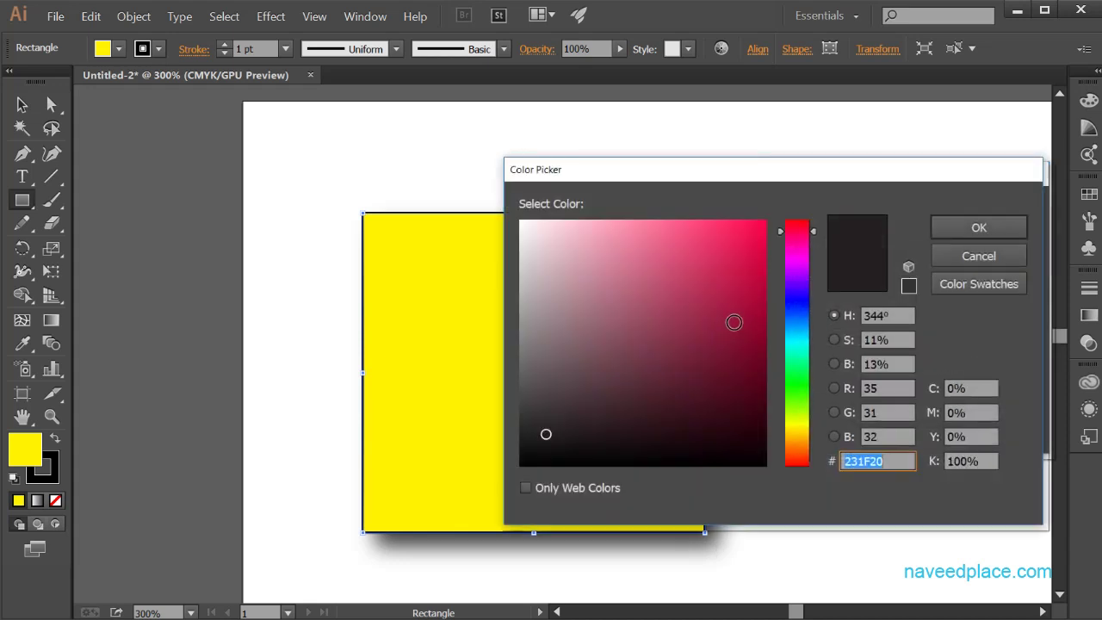
{"action": "left_click_drag", "start_coordinate": [800, 313], "coordinate": [807, 292]}
{"action": "left_click", "coordinate": [695, 223]}
{"action": "left_click", "coordinate": [960, 228]}
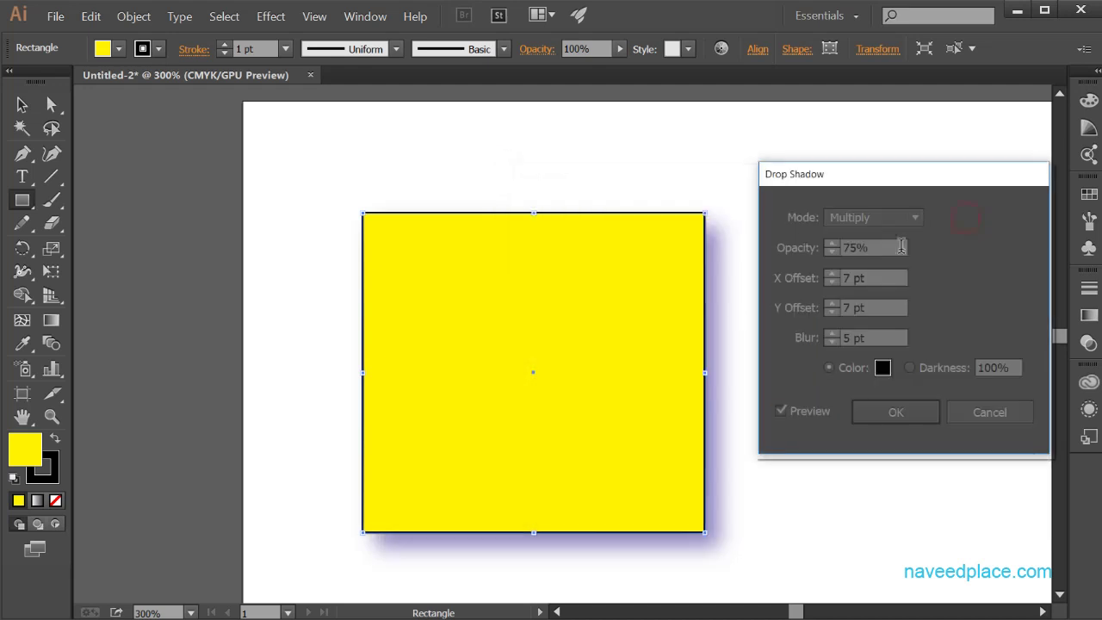
Raise the drop shadow's opacity to 100%.
{"action": "left_click", "coordinate": [828, 245]}
{"action": "left_click", "coordinate": [831, 246]}
{"action": "left_click", "coordinate": [831, 246]}
{"action": "left_click", "coordinate": [832, 246]}
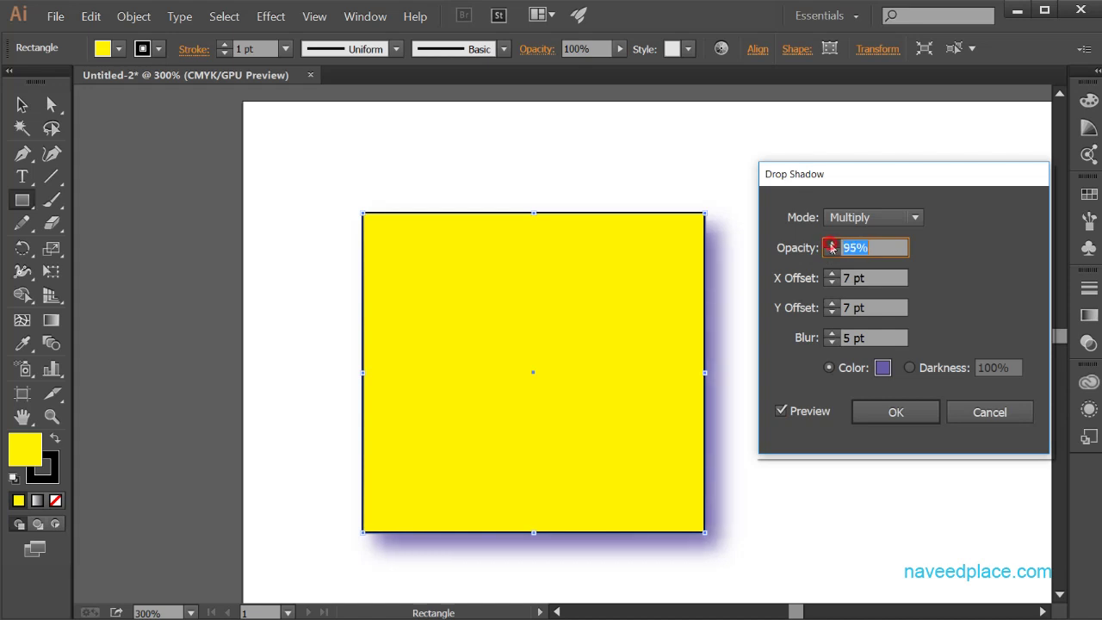
{"action": "left_click", "coordinate": [832, 246]}
{"action": "left_click", "coordinate": [832, 246]}
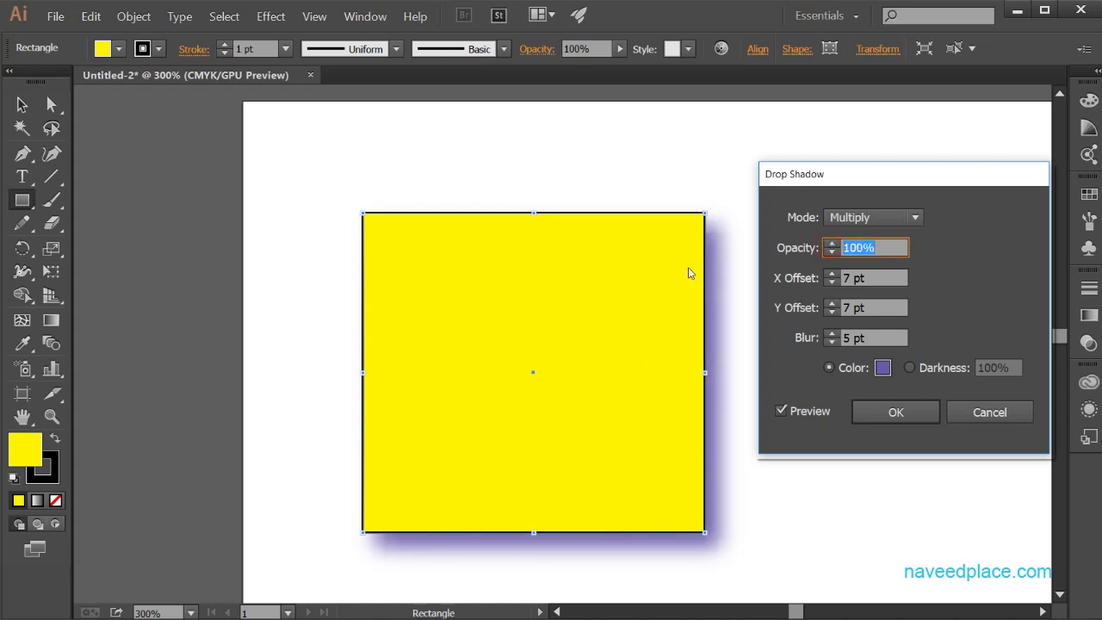
Increase the drop shadow's X offset to 12 pt.
{"action": "left_click", "coordinate": [832, 275]}
{"action": "left_click", "coordinate": [831, 275]}
{"action": "left_click", "coordinate": [832, 275]}
{"action": "left_click", "coordinate": [832, 274]}
{"action": "left_click", "coordinate": [832, 274]}
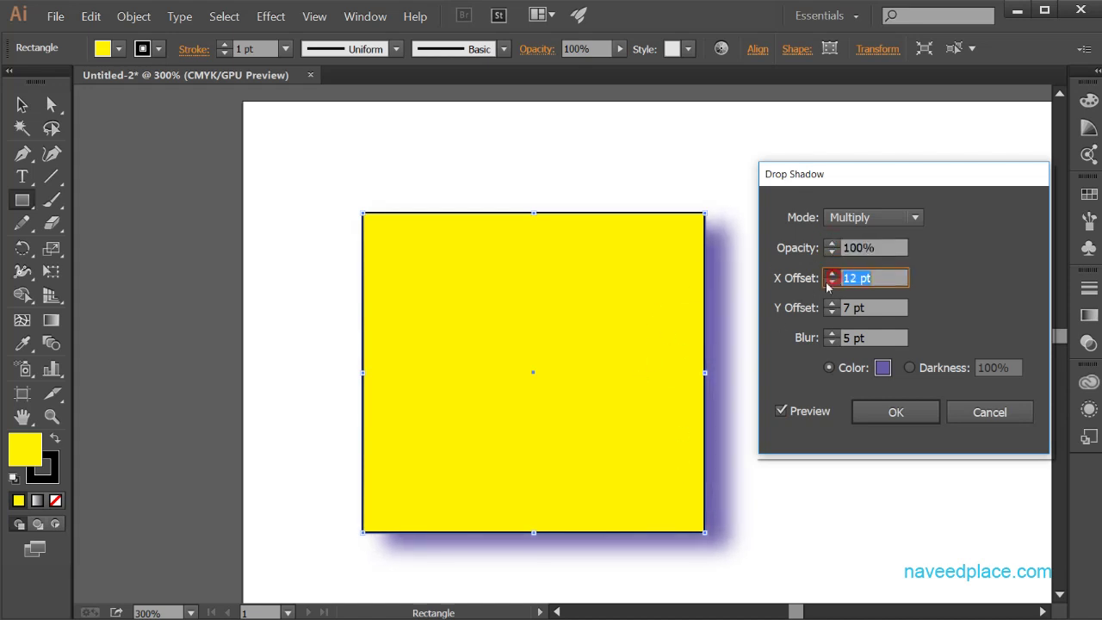
Shift the drop shadow's X offset to -8 pt so it falls on the rectangle's other side.
{"action": "left_click", "coordinate": [828, 284]}
{"action": "left_click", "coordinate": [828, 284]}
{"action": "left_click", "coordinate": [828, 283]}
{"action": "left_click", "coordinate": [828, 283]}
{"action": "left_click", "coordinate": [828, 276]}
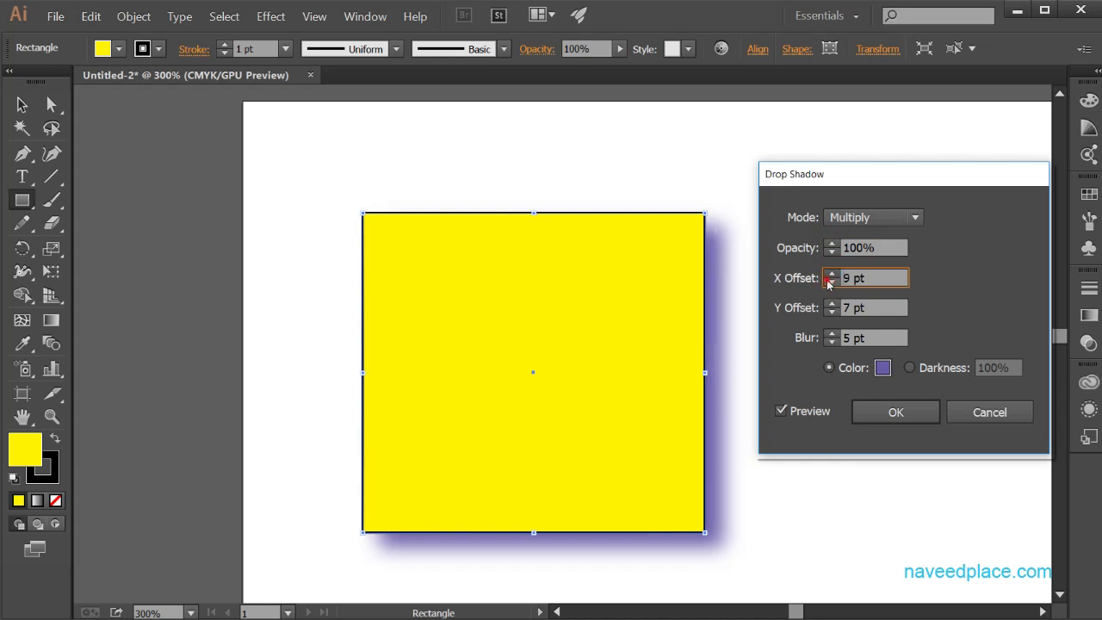
{"action": "left_click", "coordinate": [828, 282]}
{"action": "left_click", "coordinate": [828, 282]}
{"action": "left_click", "coordinate": [828, 282]}
{"action": "left_click", "coordinate": [829, 283]}
{"action": "double_click", "coordinate": [829, 282]}
{"action": "left_click", "coordinate": [828, 283]}
{"action": "left_click", "coordinate": [828, 282]}
{"action": "left_click", "coordinate": [828, 284]}
{"action": "left_click", "coordinate": [829, 283]}
{"action": "left_click", "coordinate": [828, 284]}
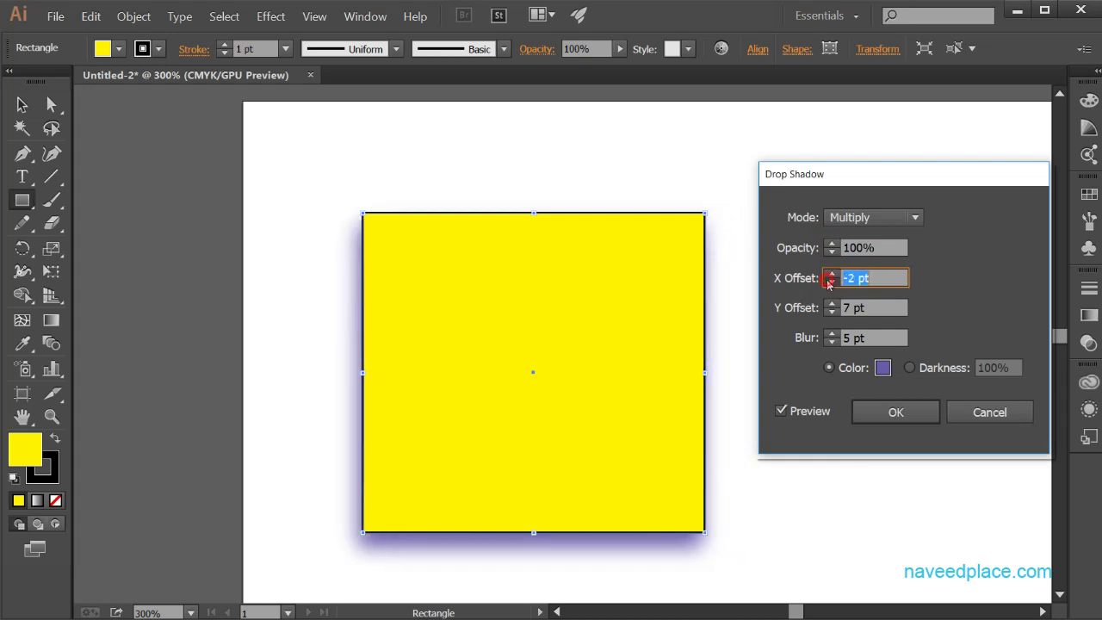
{"action": "left_click", "coordinate": [828, 283]}
{"action": "left_click", "coordinate": [828, 283]}
{"action": "left_click", "coordinate": [828, 283]}
{"action": "double_click", "coordinate": [829, 283]}
{"action": "left_click", "coordinate": [828, 283]}
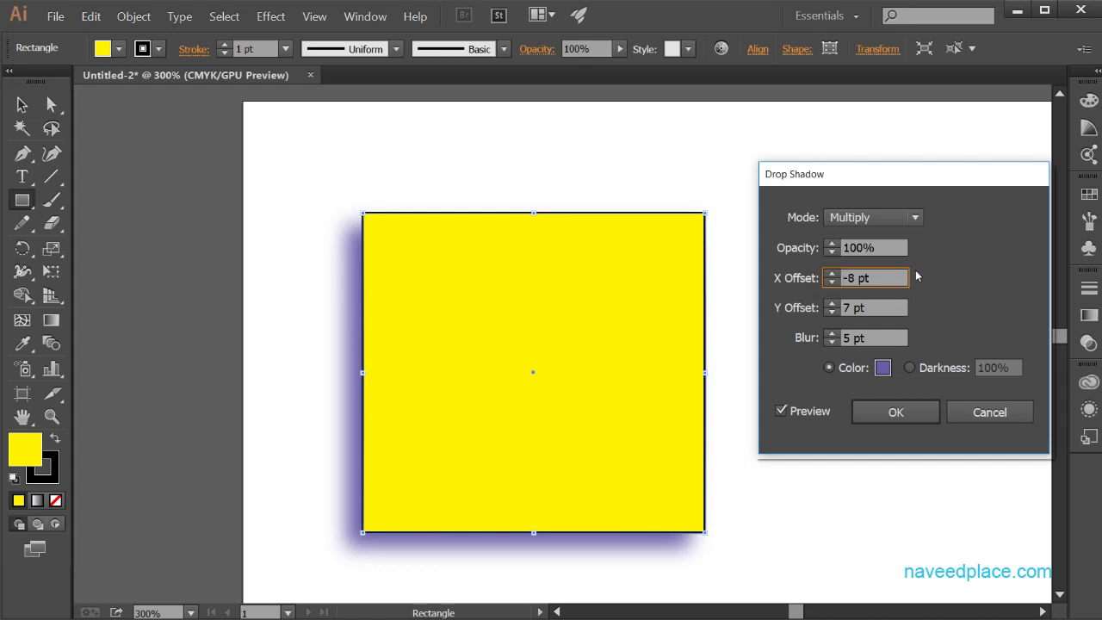
Lower the drop shadow's Y offset to -9 pt so it extends above the rectangle.
{"action": "left_click", "coordinate": [830, 314]}
{"action": "left_click", "coordinate": [830, 313]}
{"action": "left_click", "coordinate": [830, 313]}
{"action": "left_click", "coordinate": [830, 313]}
{"action": "left_click", "coordinate": [830, 314]}
{"action": "left_click", "coordinate": [830, 313]}
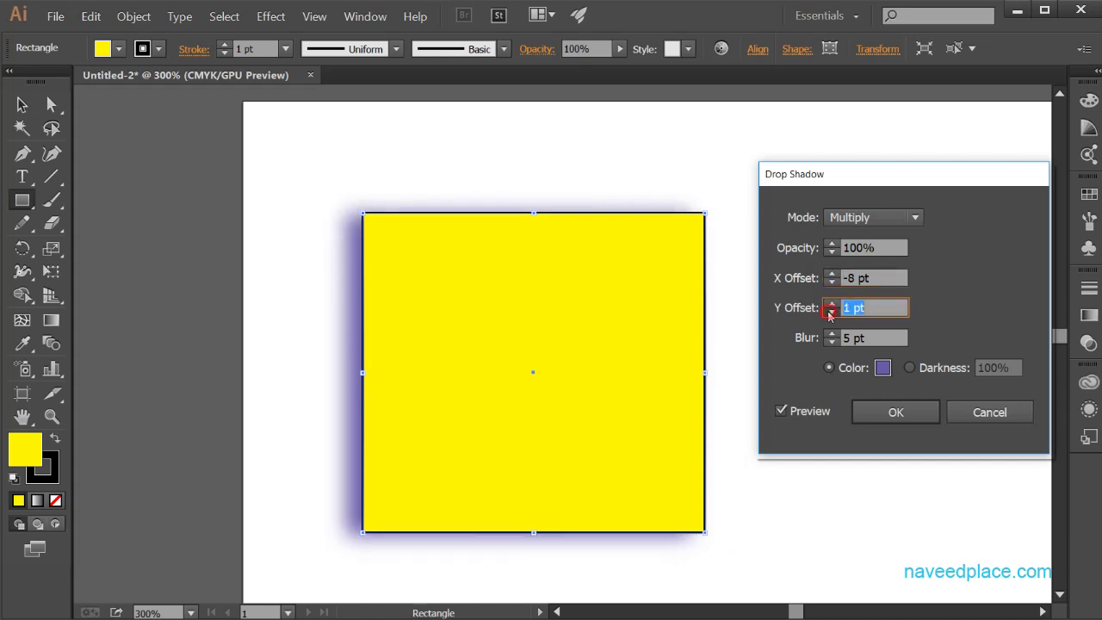
{"action": "double_click", "coordinate": [830, 313]}
{"action": "left_click", "coordinate": [830, 314]}
{"action": "double_click", "coordinate": [830, 314]}
{"action": "left_click", "coordinate": [830, 313]}
{"action": "double_click", "coordinate": [830, 313]}
{"action": "double_click", "coordinate": [830, 313]}
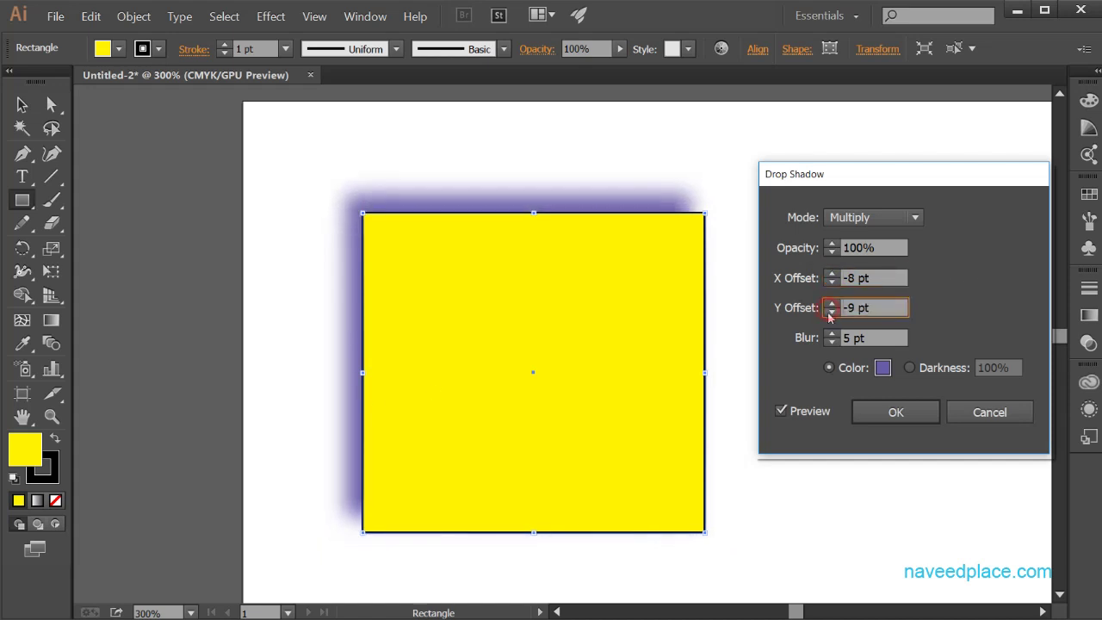
Reduce the drop shadow's blur to 0 pt to preview hard edges.
{"action": "left_click", "coordinate": [831, 343]}
{"action": "double_click", "coordinate": [831, 343]}
{"action": "left_click", "coordinate": [831, 342]}
{"action": "left_click", "coordinate": [830, 343]}
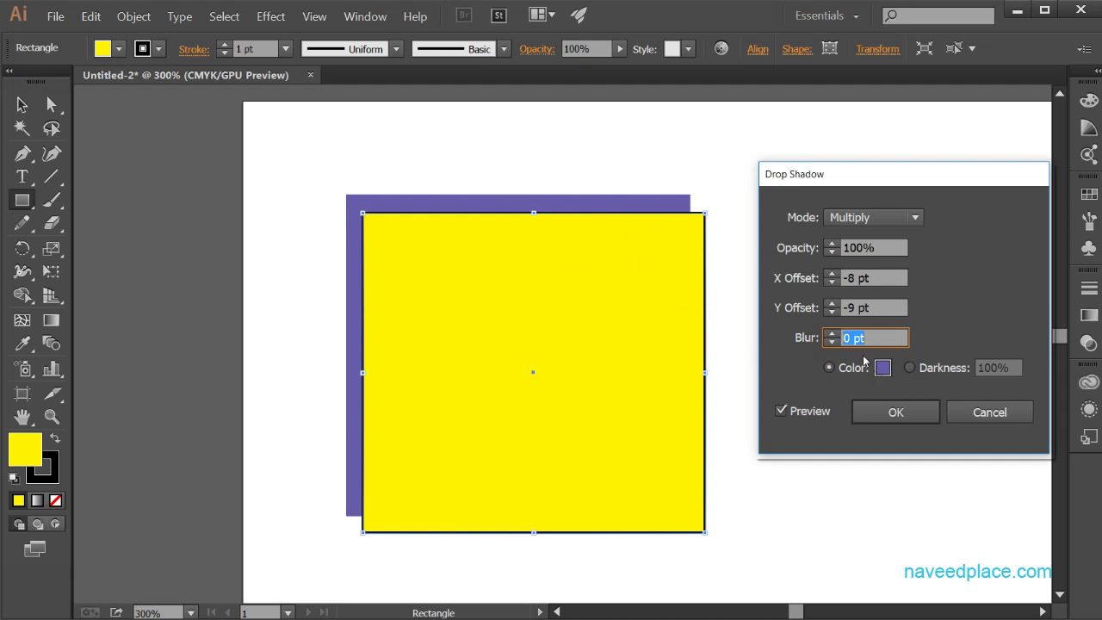
Raise the drop shadow's blur to 7 pt, then discard the Drop Shadow effect.
{"action": "double_click", "coordinate": [833, 334]}
{"action": "double_click", "coordinate": [833, 334]}
{"action": "left_click", "coordinate": [833, 334]}
{"action": "double_click", "coordinate": [832, 334]}
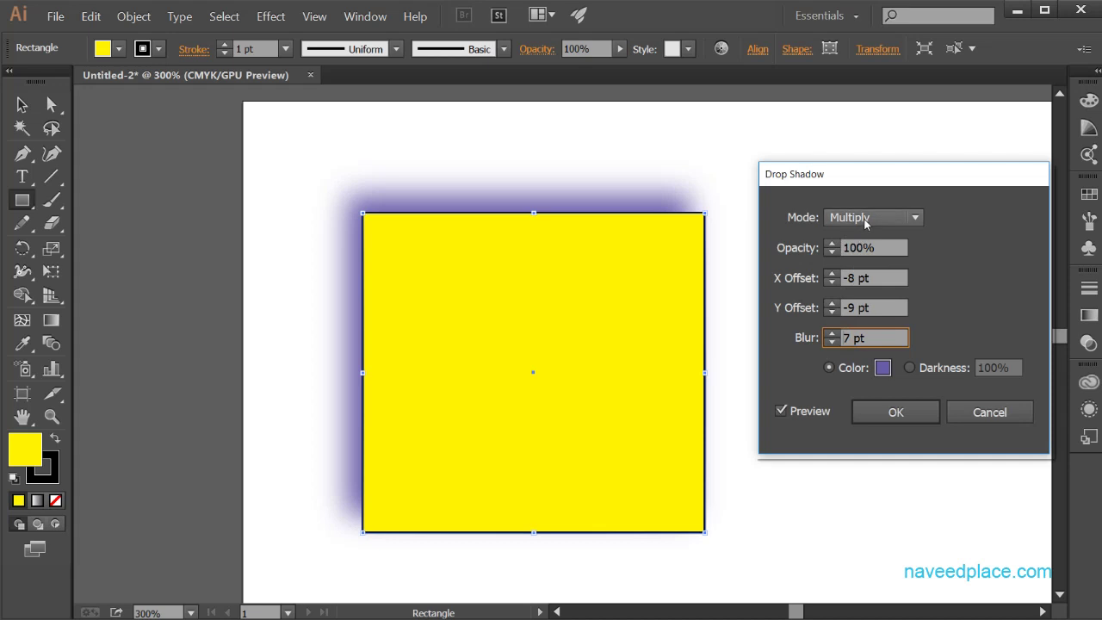
{"action": "left_click", "coordinate": [987, 412]}
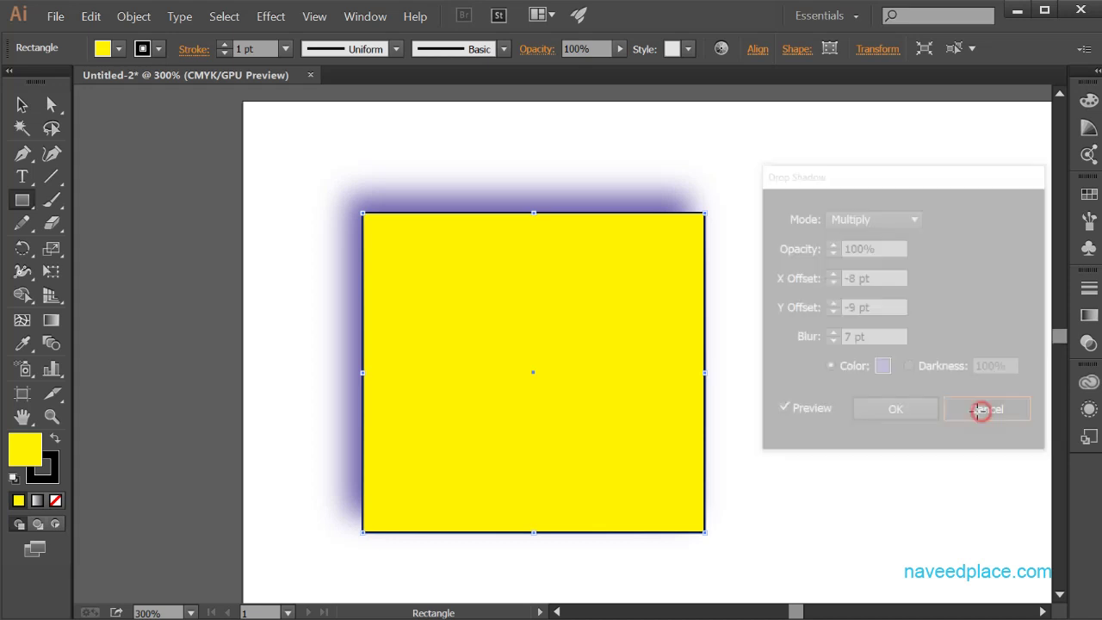
Start a Feather from the Illustrator Stylize effects on the yellow rectangle and preview it clear of the artwork.
{"action": "left_click", "coordinate": [270, 17]}
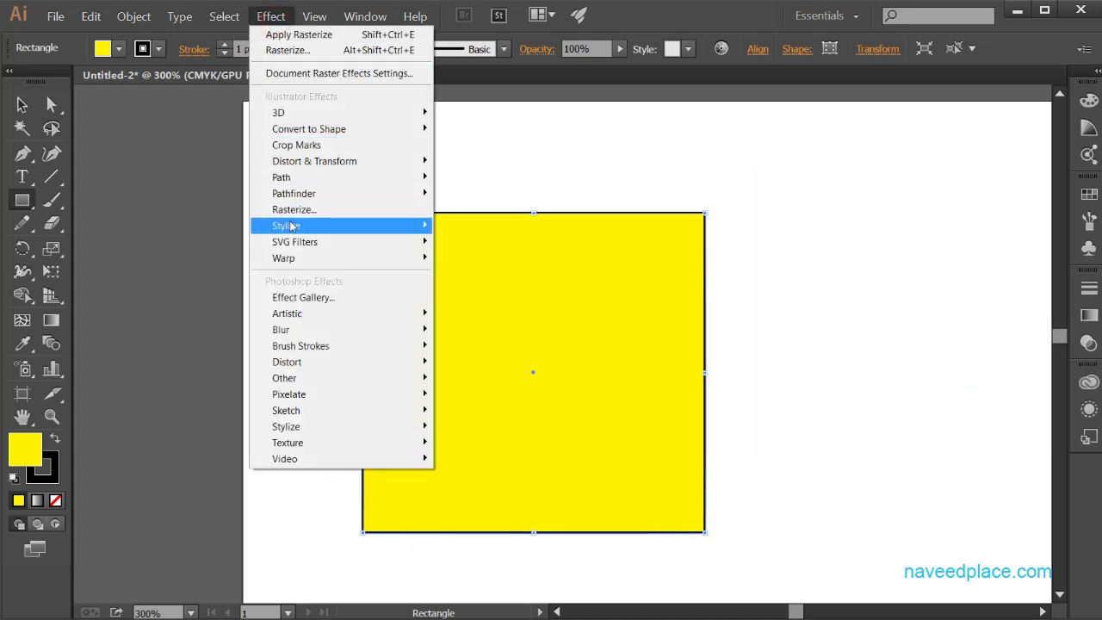
{"action": "mouse_move", "coordinate": [380, 225]}
{"action": "left_click", "coordinate": [465, 242]}
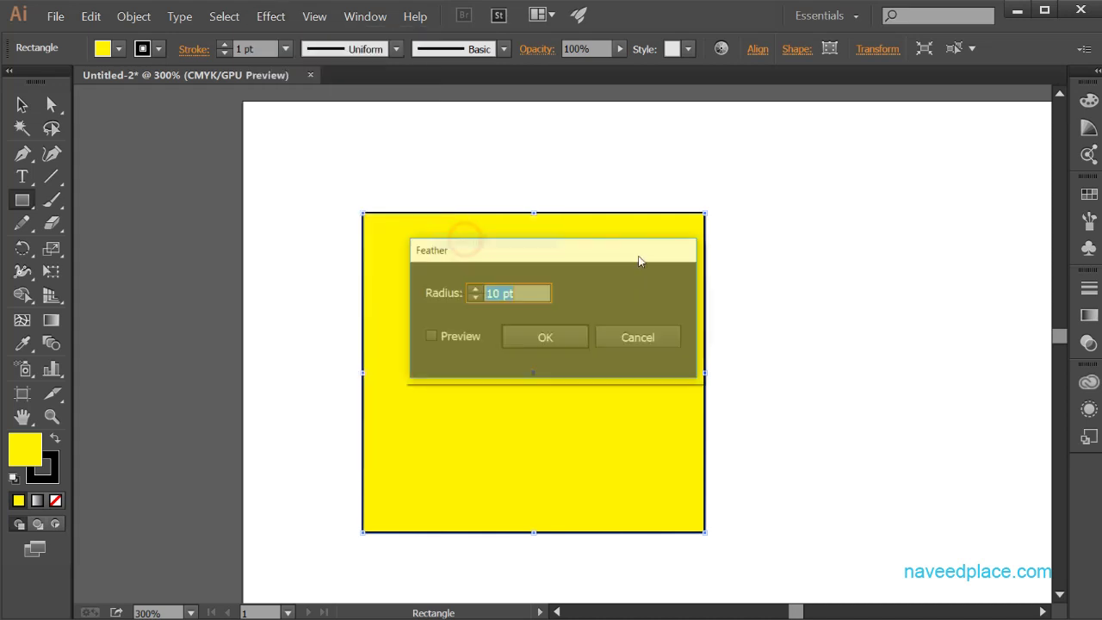
{"action": "left_click_drag", "start_coordinate": [581, 253], "coordinate": [833, 227]}
{"action": "left_click", "coordinate": [703, 314]}
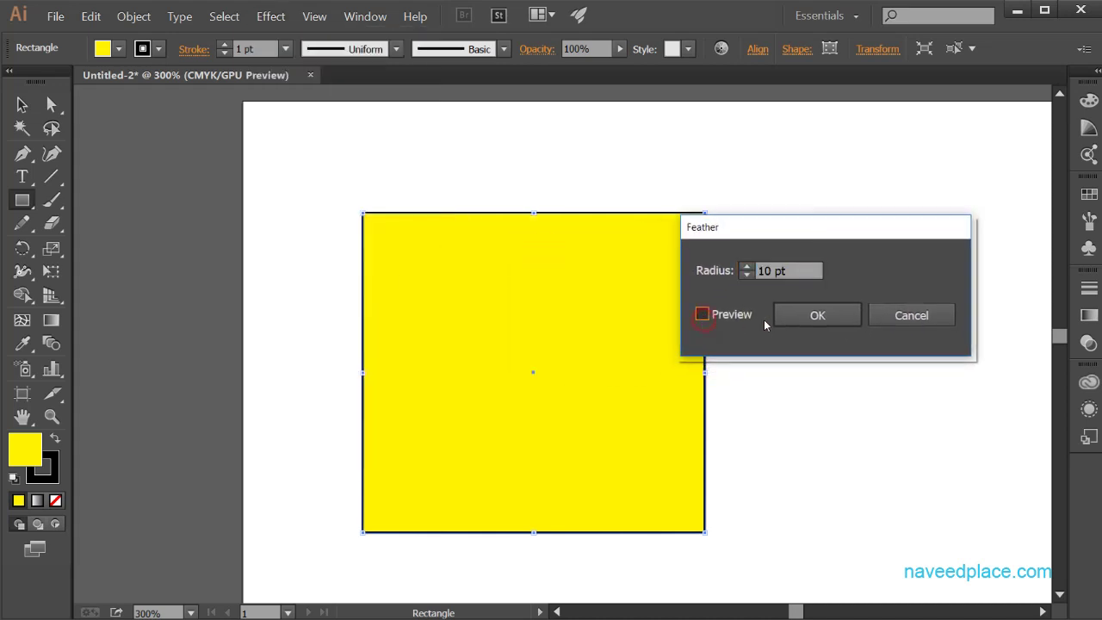
{"action": "left_click_drag", "start_coordinate": [766, 227], "coordinate": [852, 225]}
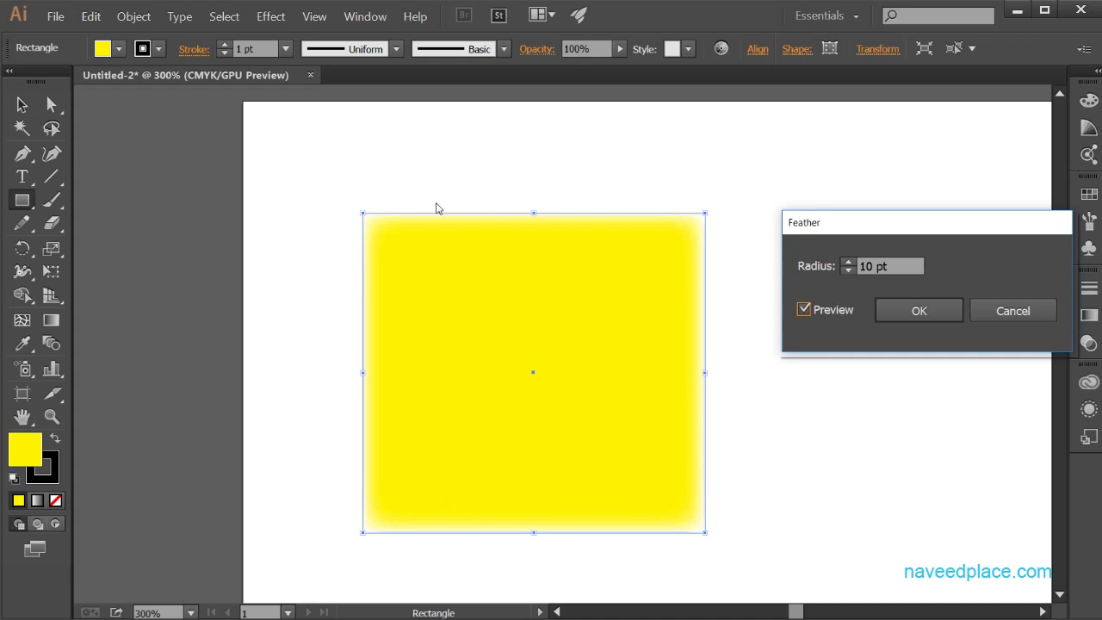
Increase the feather radius beyond 20 pt to preview softer edges on the rectangle.
{"action": "left_click", "coordinate": [848, 263]}
{"action": "left_click", "coordinate": [848, 262]}
{"action": "left_click", "coordinate": [848, 262]}
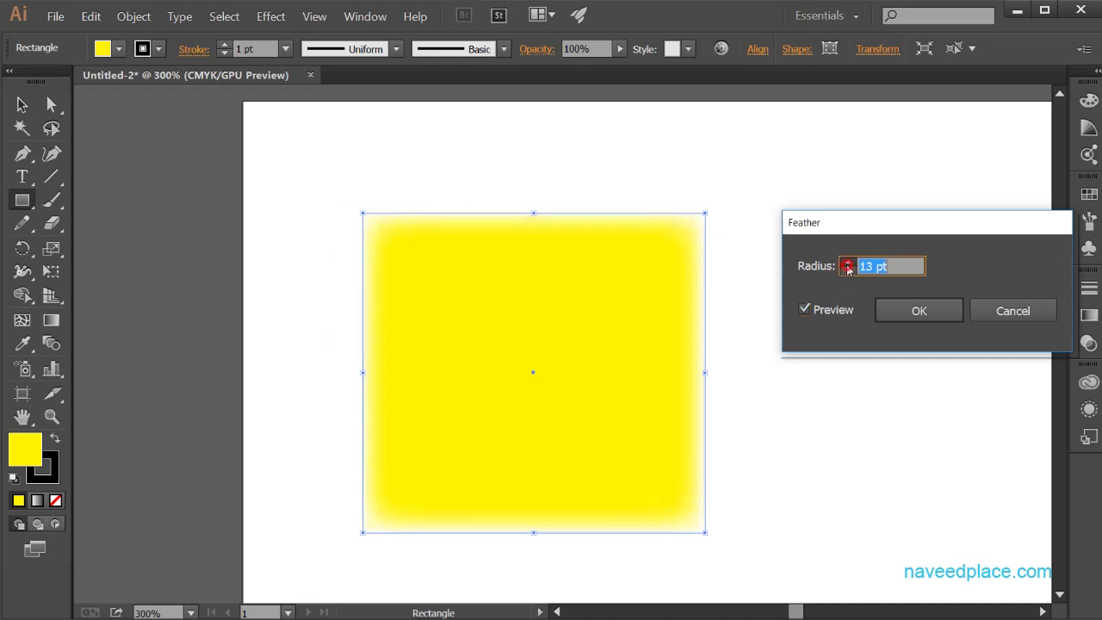
{"action": "left_click", "coordinate": [847, 265]}
{"action": "left_click", "coordinate": [848, 265]}
{"action": "left_click", "coordinate": [848, 261]}
{"action": "left_click", "coordinate": [847, 261]}
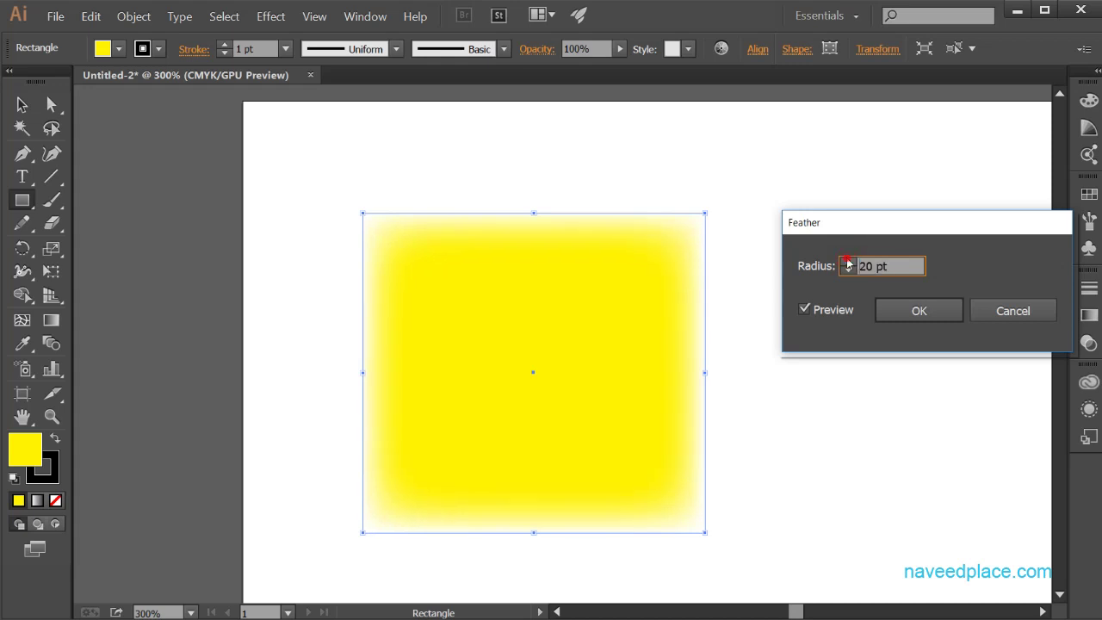
{"action": "left_click", "coordinate": [847, 261]}
{"action": "left_click", "coordinate": [847, 261]}
{"action": "left_click", "coordinate": [848, 260]}
{"action": "left_click", "coordinate": [847, 260]}
Reduce the feather radius to 0.2 pt.
{"action": "triple_click", "coordinate": [847, 270]}
{"action": "triple_click", "coordinate": [847, 269]}
{"action": "triple_click", "coordinate": [847, 269]}
{"action": "triple_click", "coordinate": [848, 270]}
{"action": "triple_click", "coordinate": [847, 270]}
{"action": "triple_click", "coordinate": [847, 269]}
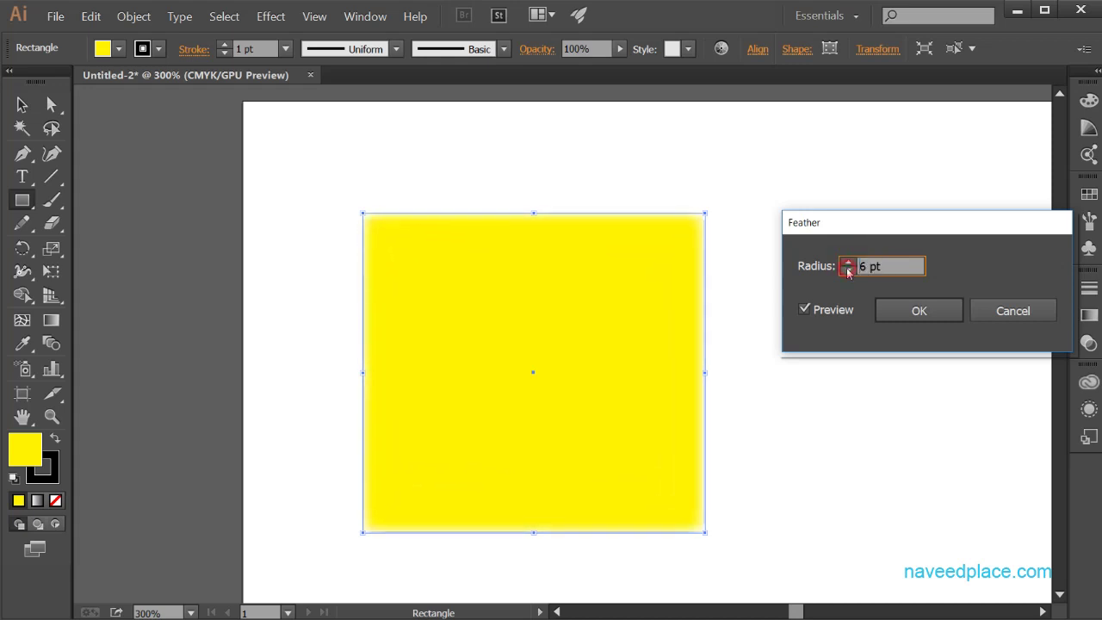
{"action": "double_click", "coordinate": [847, 270]}
{"action": "left_click", "coordinate": [847, 269]}
{"action": "left_click", "coordinate": [847, 270]}
{"action": "left_click", "coordinate": [847, 269]}
{"action": "left_click", "coordinate": [847, 269]}
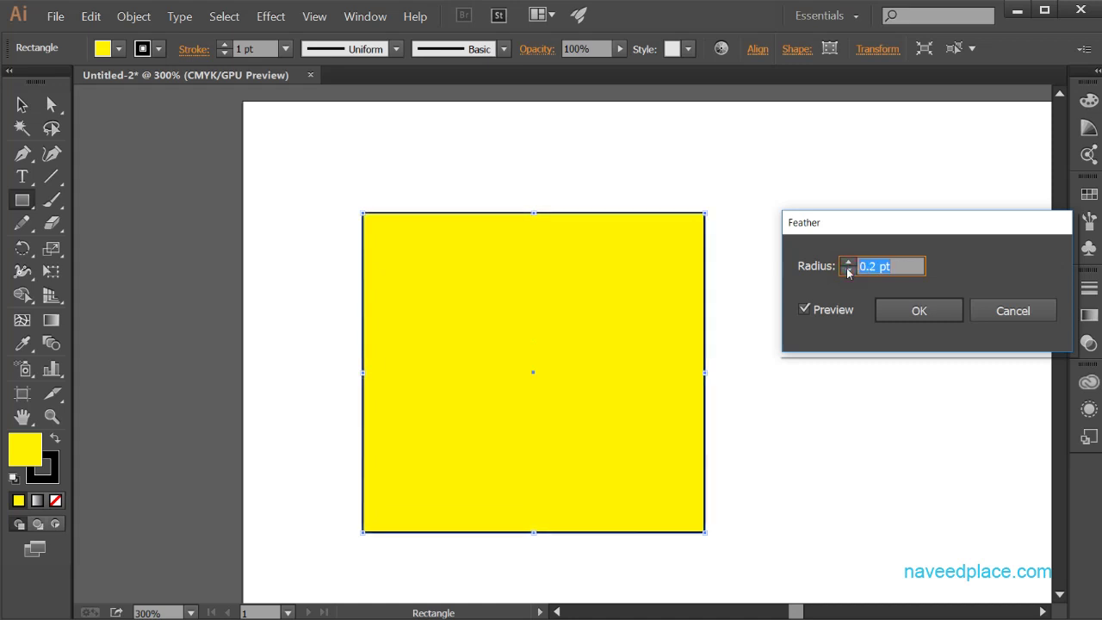
Raise the feather radius to 23 pt, then discard the Feather effect.
{"action": "left_click", "coordinate": [848, 263]}
{"action": "left_click", "coordinate": [848, 263]}
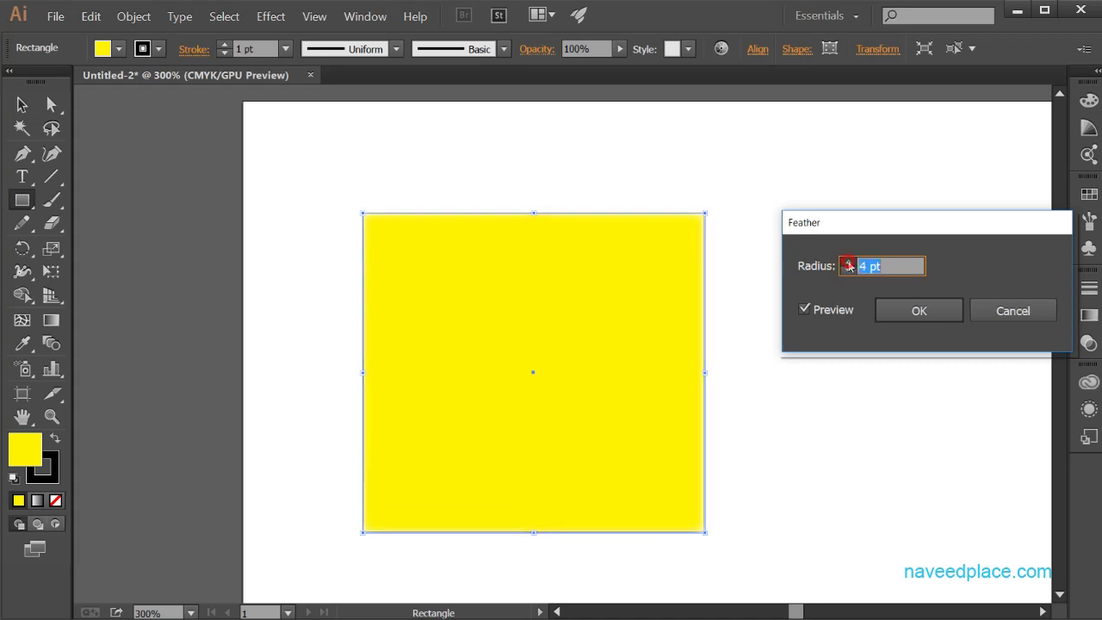
{"action": "left_click", "coordinate": [848, 262]}
{"action": "left_click", "coordinate": [848, 263]}
{"action": "left_click", "coordinate": [848, 262]}
{"action": "left_click", "coordinate": [848, 262]}
{"action": "left_click", "coordinate": [848, 263]}
{"action": "left_click", "coordinate": [848, 263]}
{"action": "left_click", "coordinate": [848, 263]}
{"action": "left_click", "coordinate": [848, 262]}
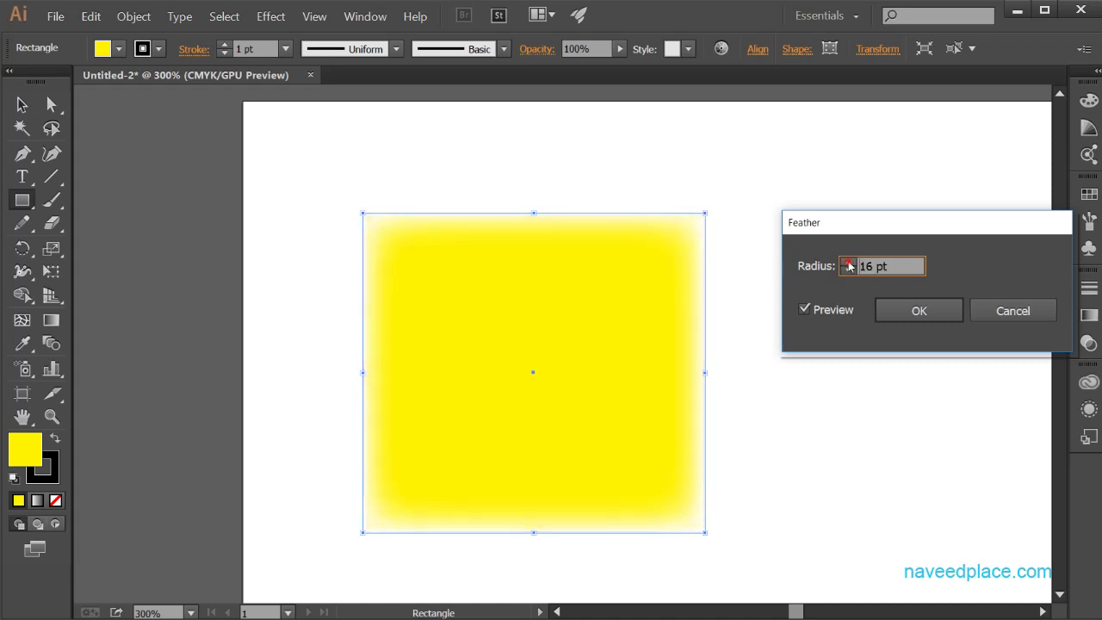
{"action": "left_click", "coordinate": [848, 262]}
{"action": "left_click", "coordinate": [848, 263]}
{"action": "left_click", "coordinate": [848, 263]}
{"action": "left_click", "coordinate": [848, 263]}
{"action": "left_click", "coordinate": [848, 262]}
{"action": "left_click", "coordinate": [848, 263]}
{"action": "left_click", "coordinate": [985, 310]}
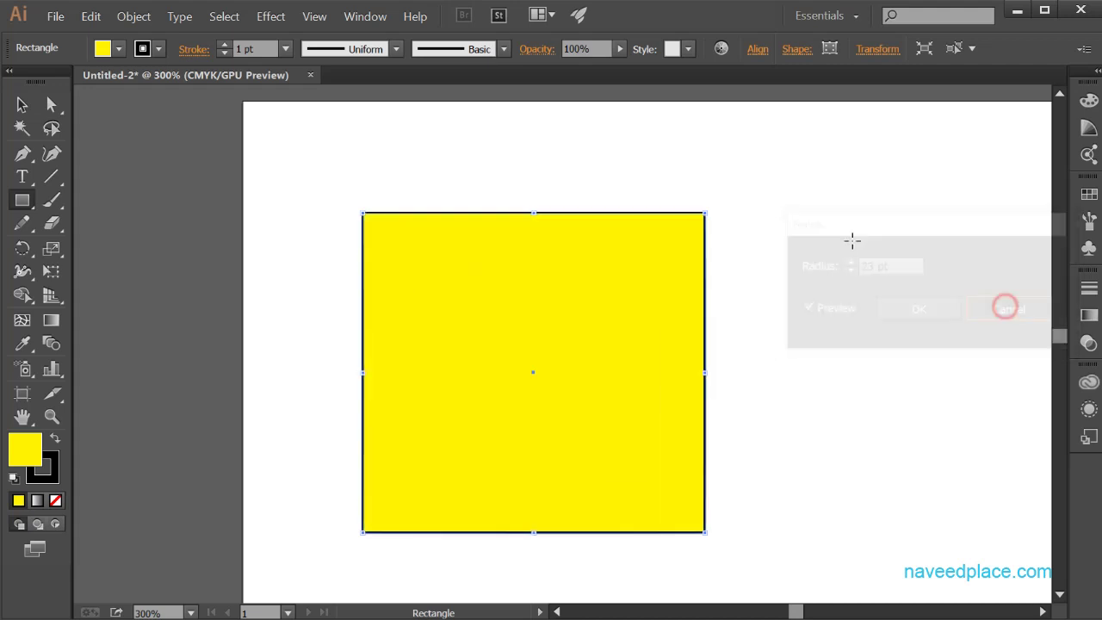
{"action": "left_click", "coordinate": [270, 16]}
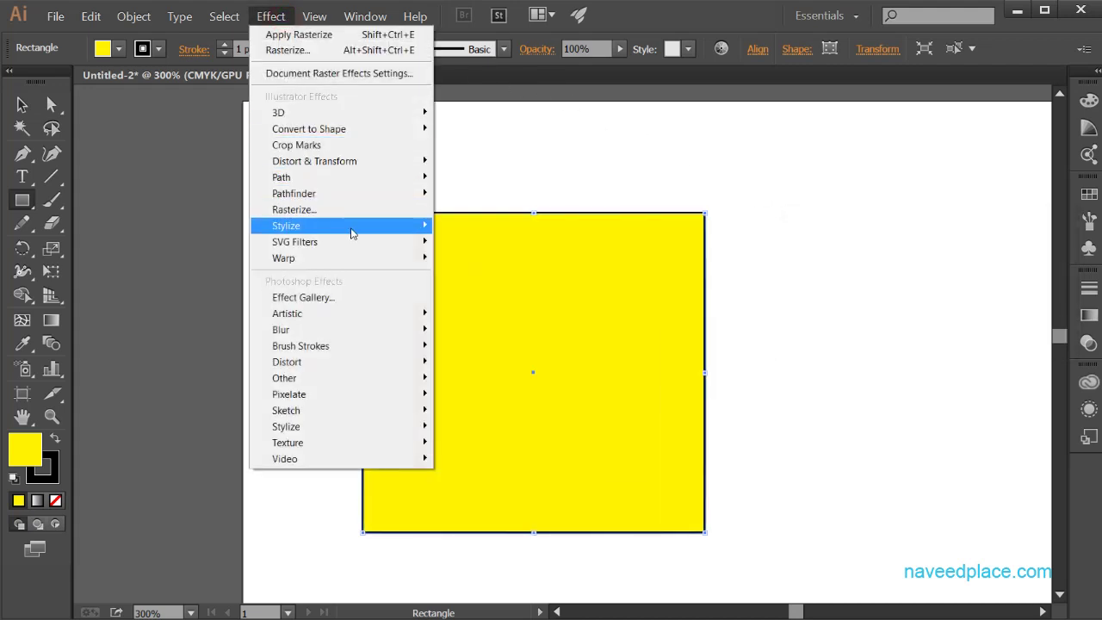
{"action": "mouse_move", "coordinate": [419, 229]}
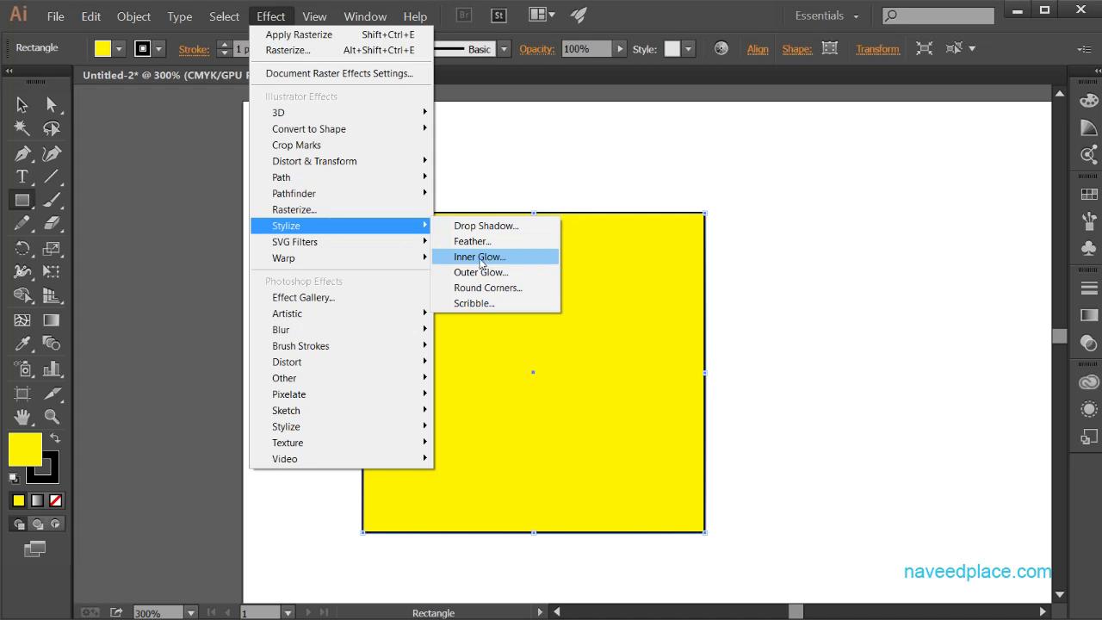
{"action": "left_click", "coordinate": [792, 338]}
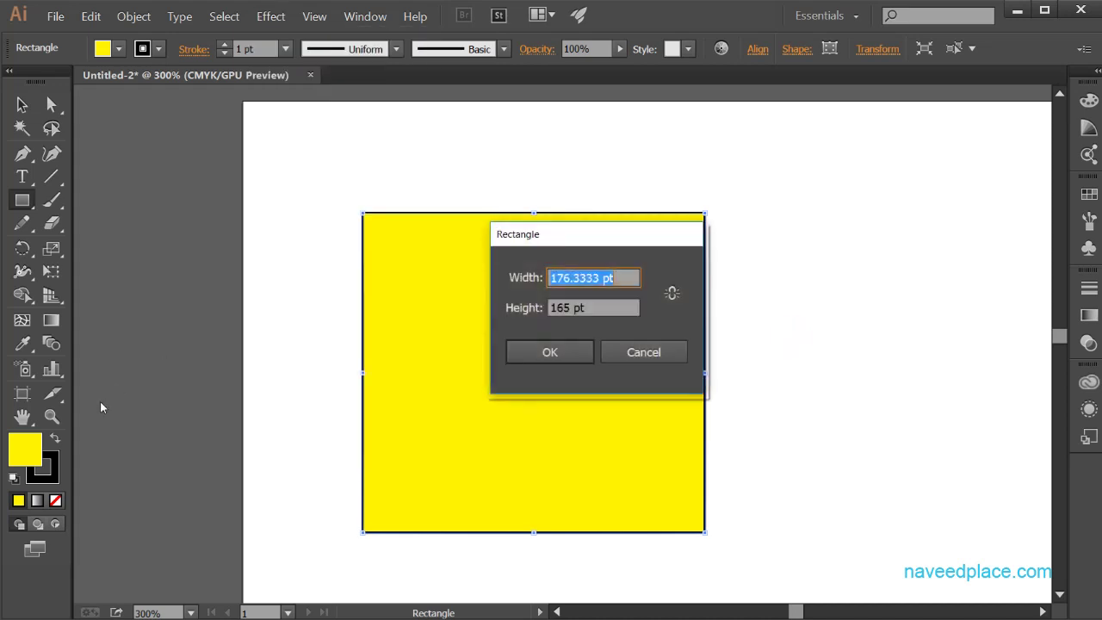
{"action": "left_click", "coordinate": [656, 352]}
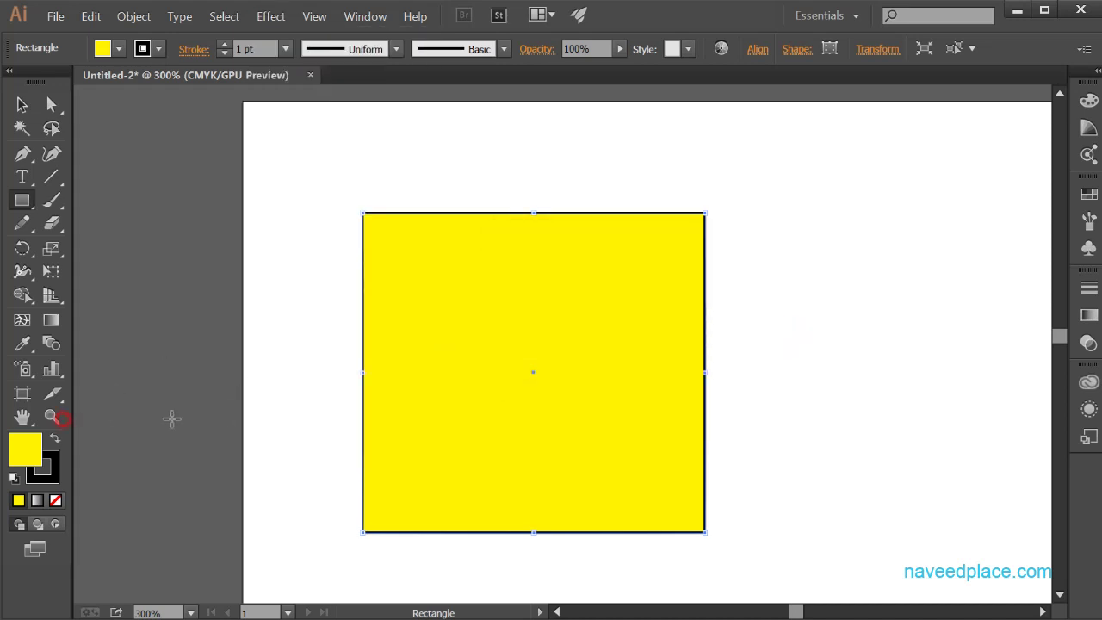
Start an Inner Glow from the Illustrator Stylize effects on the yellow rectangle.
{"action": "left_click", "coordinate": [52, 416]}
{"action": "left_click", "coordinate": [425, 403]}
{"action": "left_click_drag", "start_coordinate": [709, 328], "coordinate": [422, 342]}
{"action": "left_click", "coordinate": [22, 105]}
{"action": "left_click", "coordinate": [288, 217]}
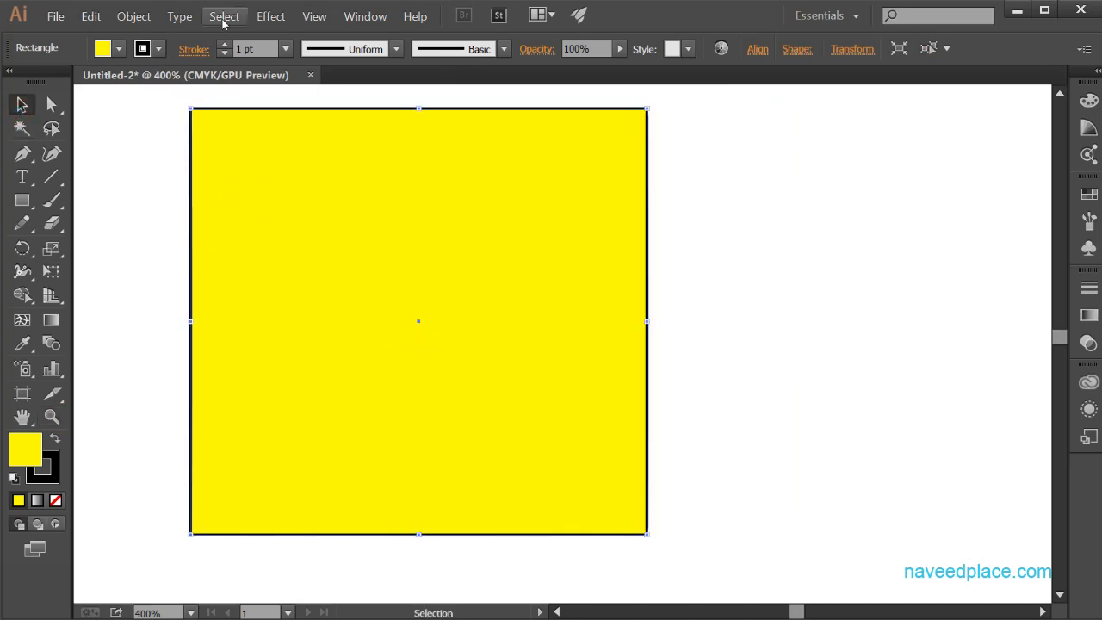
{"action": "left_click", "coordinate": [270, 16]}
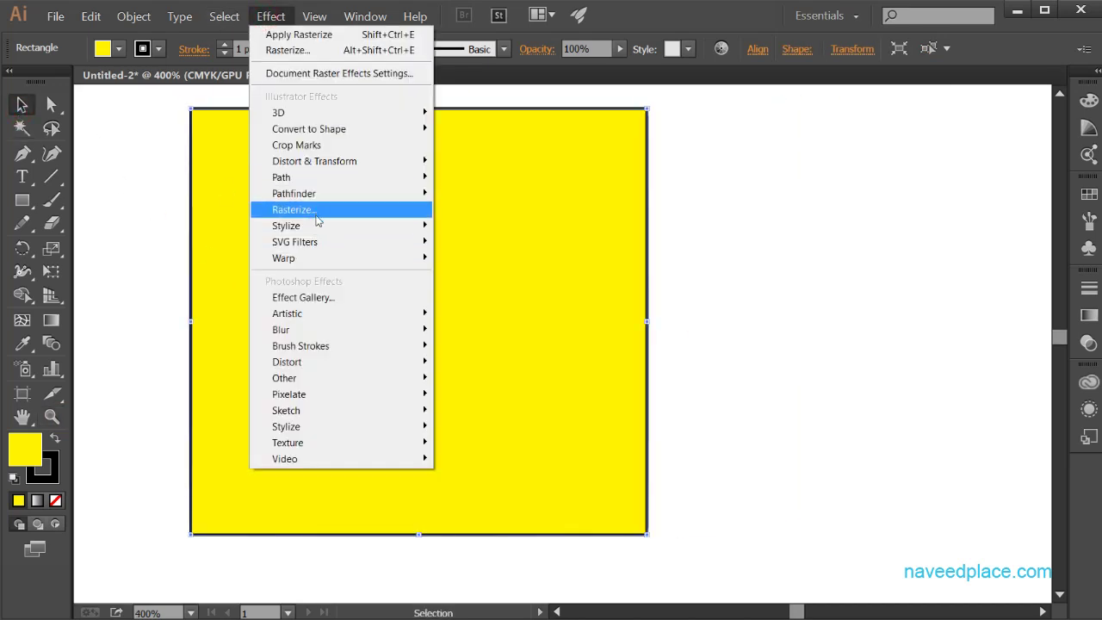
{"action": "mouse_move", "coordinate": [329, 225]}
{"action": "left_click", "coordinate": [469, 253]}
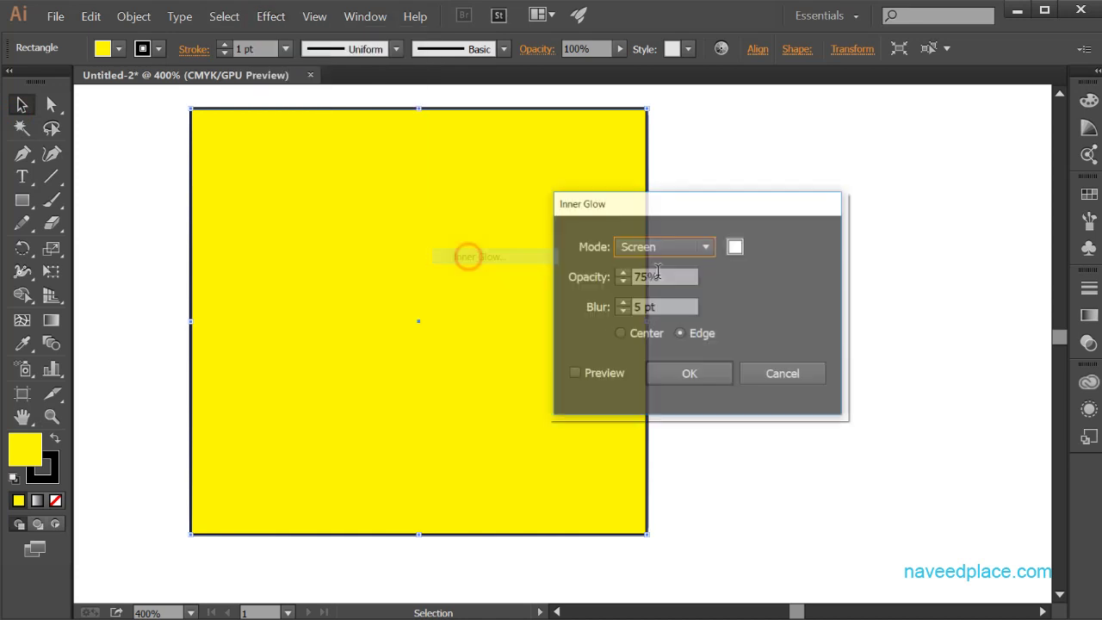
Change the inner glow's color to pinkish red and turn on its preview.
{"action": "left_click", "coordinate": [735, 246]}
{"action": "left_click_drag", "start_coordinate": [732, 250], "coordinate": [888, 202]}
{"action": "left_click", "coordinate": [947, 225]}
{"action": "left_click", "coordinate": [700, 370]}
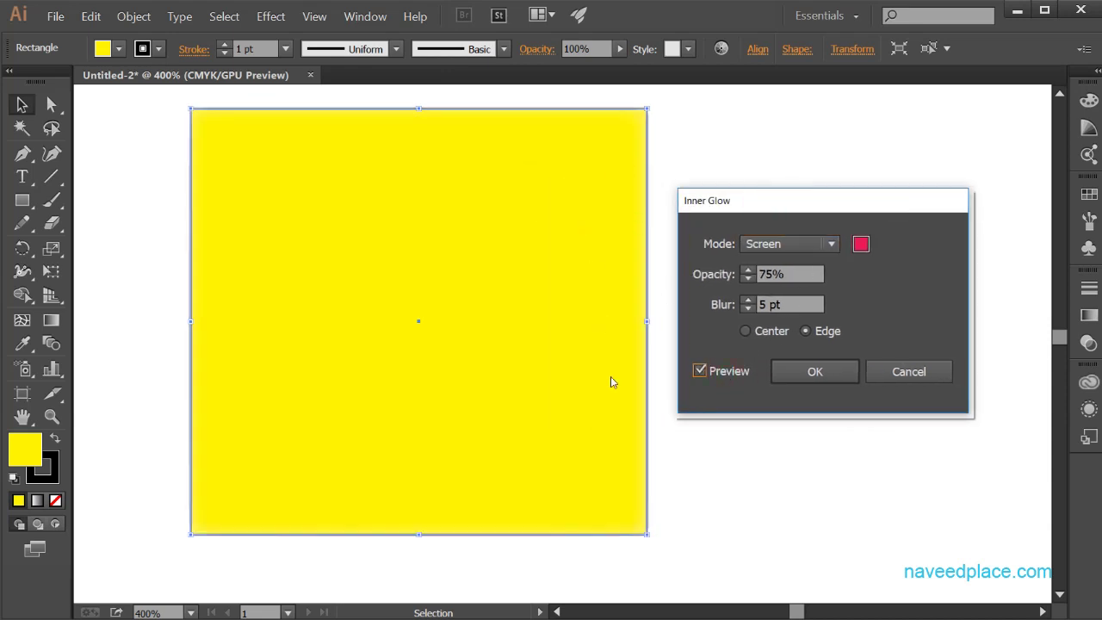
Set the inner glow's opacity to 100%.
{"action": "left_click", "coordinate": [748, 278]}
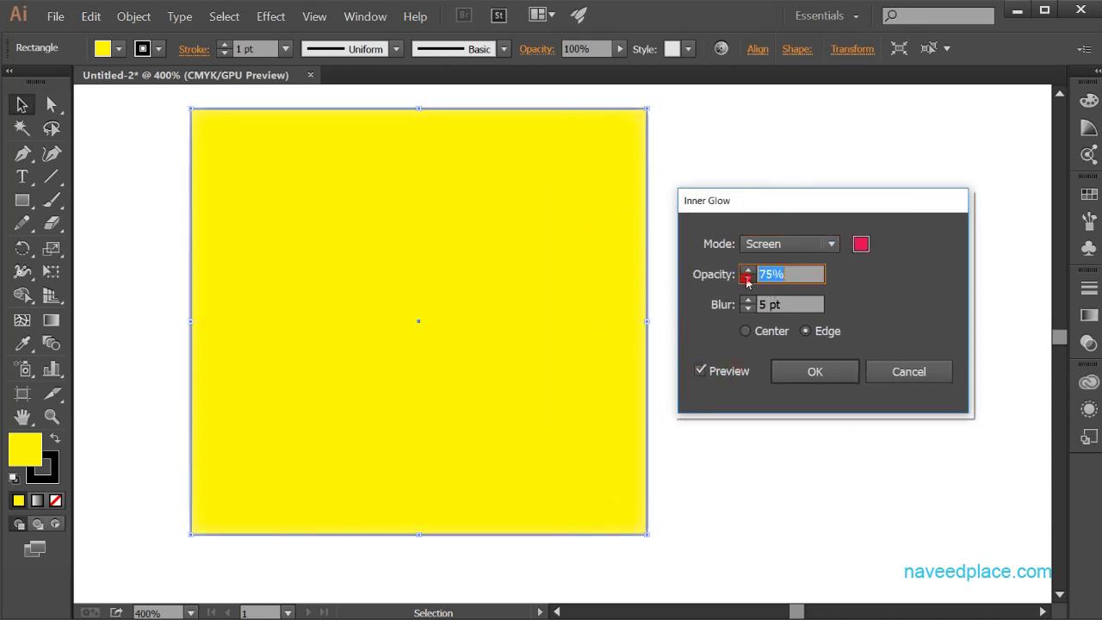
{"action": "left_click", "coordinate": [747, 278]}
{"action": "left_click", "coordinate": [747, 278]}
{"action": "left_click", "coordinate": [748, 277]}
{"action": "left_click", "coordinate": [747, 271]}
{"action": "left_click", "coordinate": [747, 270]}
{"action": "left_click", "coordinate": [747, 271]}
{"action": "left_click", "coordinate": [747, 271]}
{"action": "left_click", "coordinate": [747, 271]}
{"action": "left_click", "coordinate": [748, 270]}
{"action": "left_click", "coordinate": [747, 271]}
{"action": "left_click", "coordinate": [747, 271]}
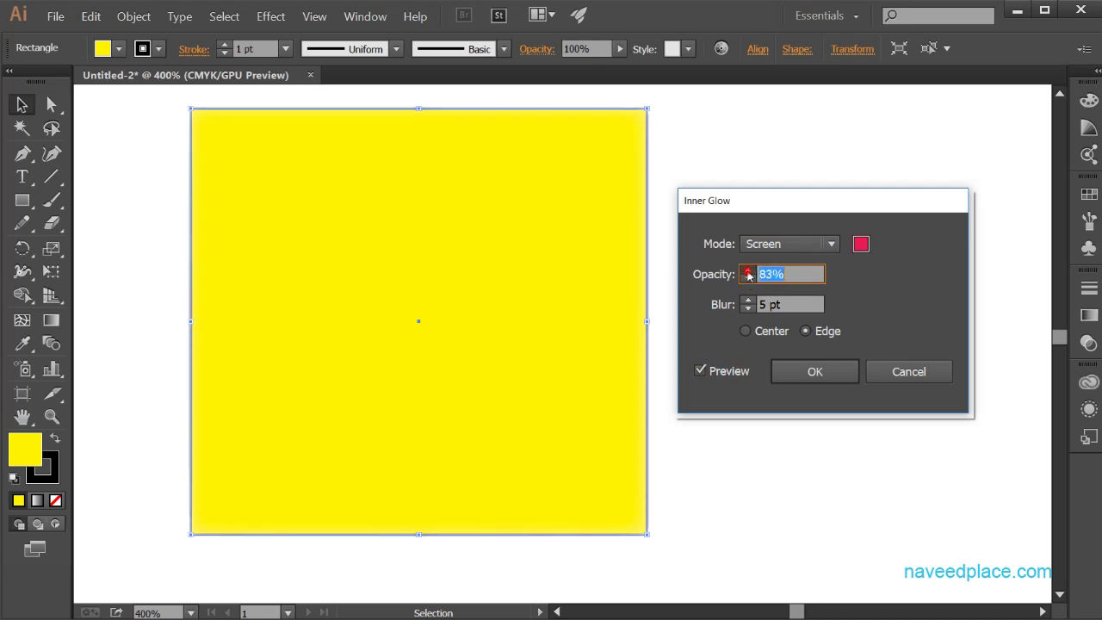
{"action": "left_click", "coordinate": [747, 271]}
{"action": "left_click", "coordinate": [748, 270]}
{"action": "left_click", "coordinate": [747, 270]}
{"action": "left_click", "coordinate": [747, 270]}
{"action": "left_click", "coordinate": [748, 271]}
{"action": "left_click", "coordinate": [748, 271]}
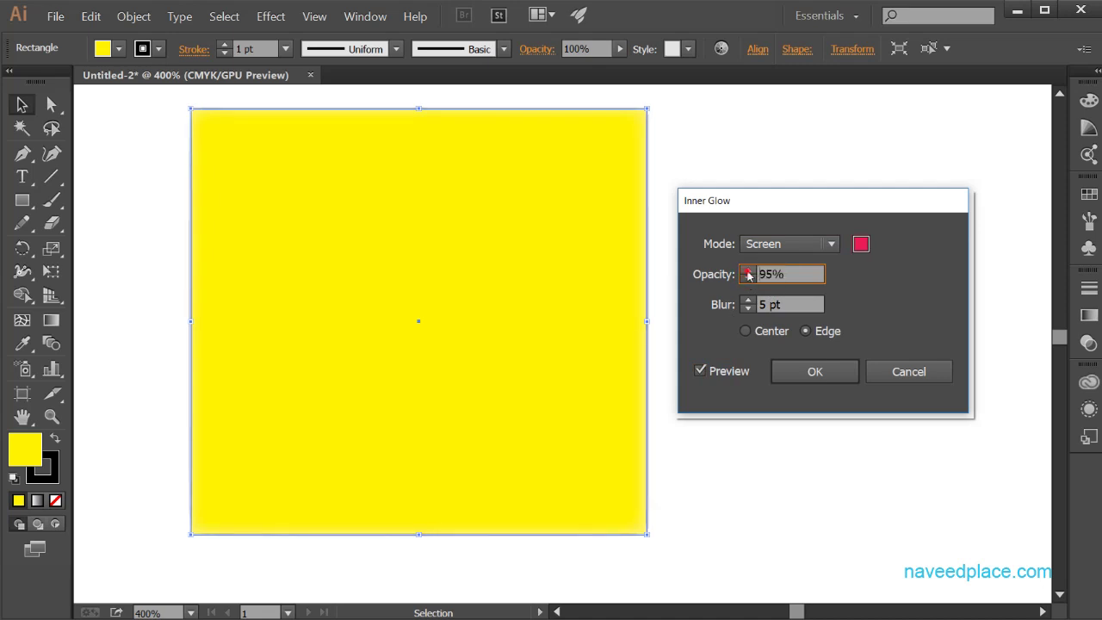
{"action": "left_click", "coordinate": [748, 270]}
{"action": "left_click", "coordinate": [747, 270]}
{"action": "left_click", "coordinate": [747, 271]}
{"action": "left_click", "coordinate": [748, 270]}
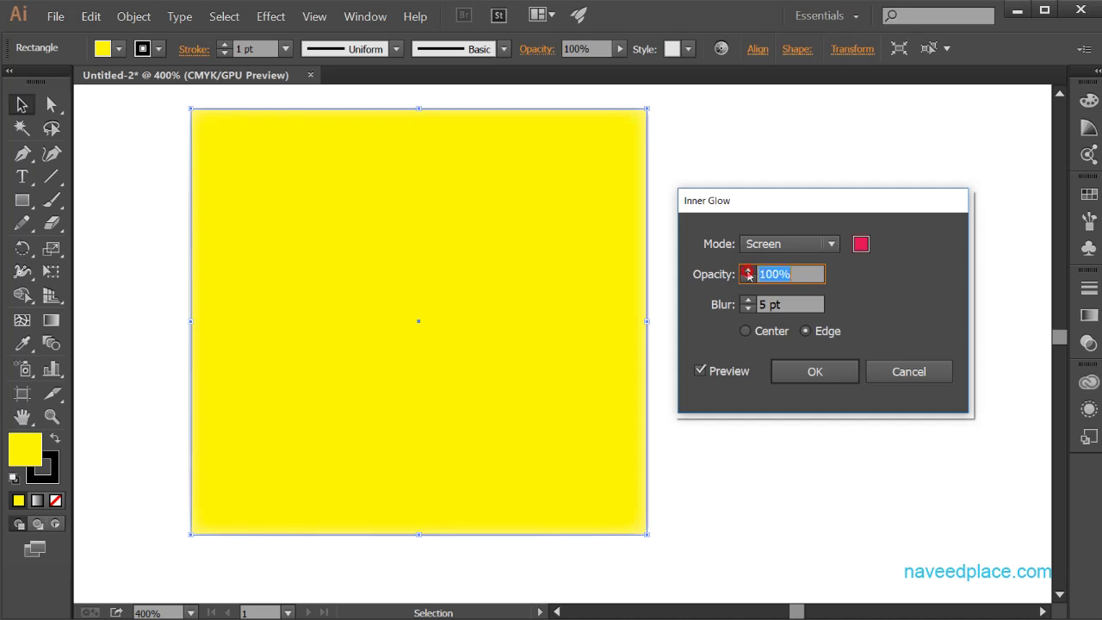
Try the inner glow without blur, then set its blur to 1 pt.
{"action": "left_click", "coordinate": [747, 310]}
{"action": "left_click", "coordinate": [747, 309]}
{"action": "left_click", "coordinate": [747, 309]}
{"action": "left_click", "coordinate": [748, 309]}
{"action": "left_click", "coordinate": [747, 309]}
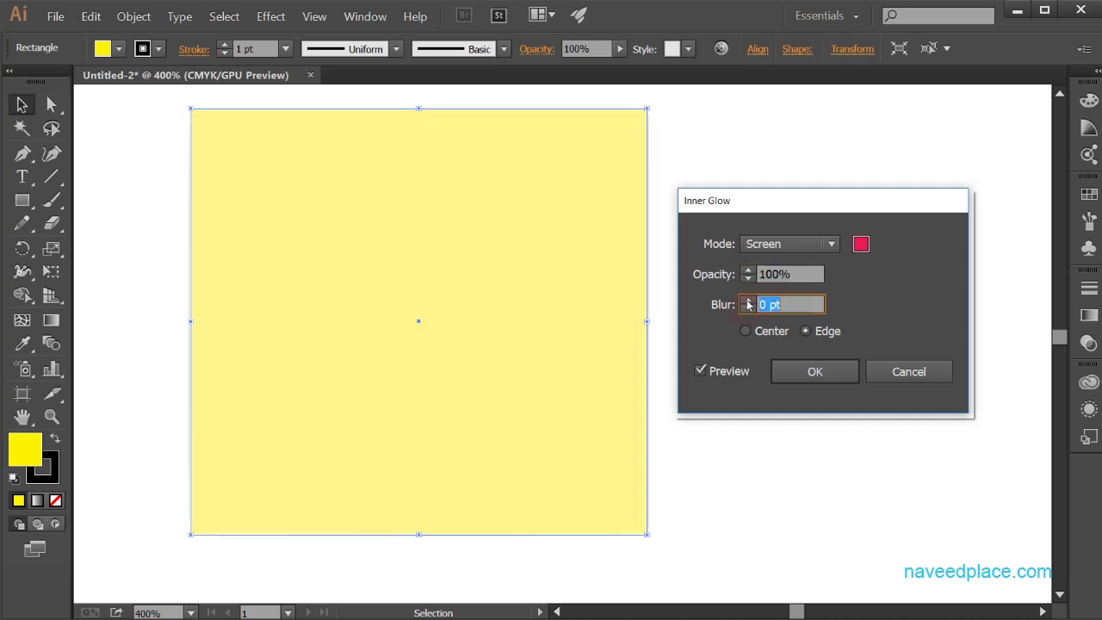
{"action": "left_click", "coordinate": [748, 301]}
{"action": "left_click", "coordinate": [746, 310]}
{"action": "left_click", "coordinate": [747, 301]}
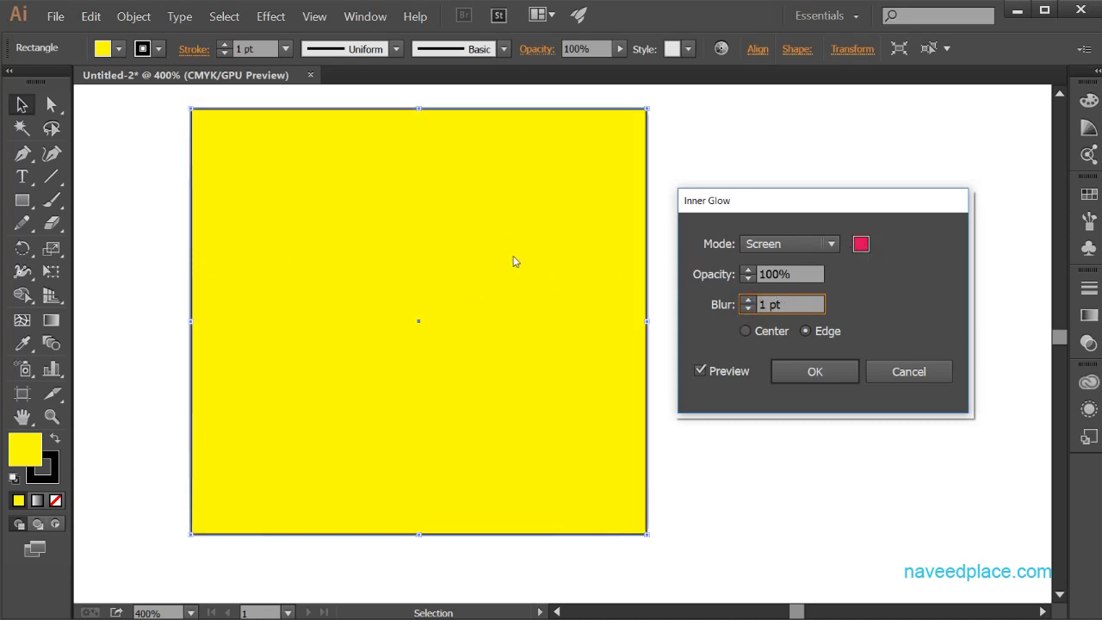
Set the inner glow's blending mode to Normal and its blur to 0 pt.
{"action": "left_click", "coordinate": [787, 243]}
{"action": "left_click", "coordinate": [782, 198]}
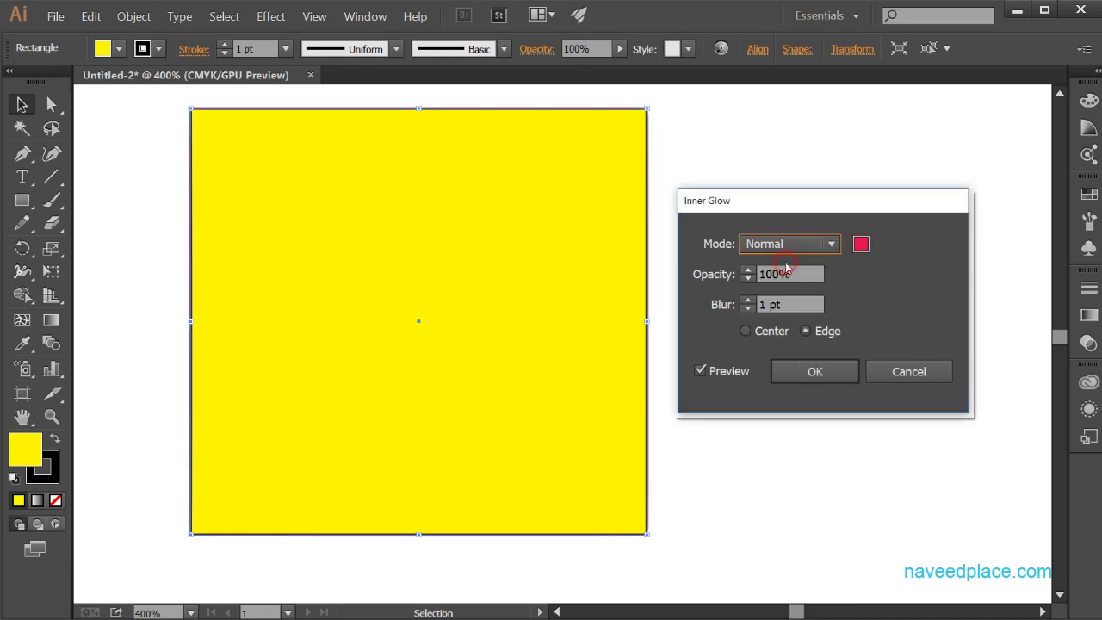
{"action": "left_click", "coordinate": [748, 308]}
Try the Multiply, Screen, Overlay and Soft Light modes on the inner glow, then return its mode to Normal.
{"action": "left_click", "coordinate": [782, 246]}
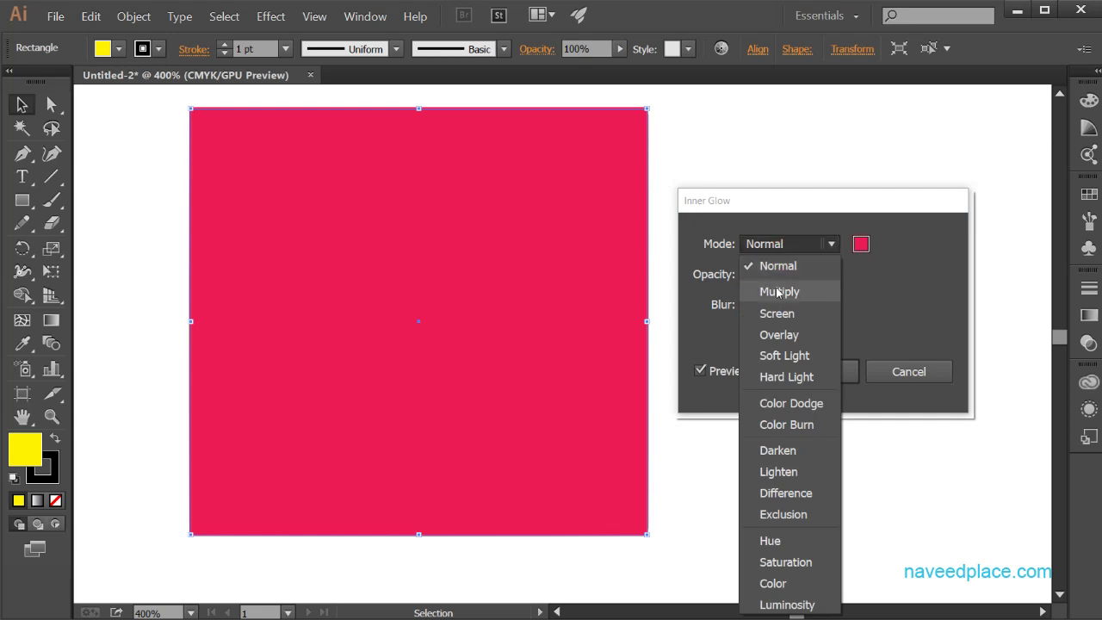
{"action": "left_click", "coordinate": [779, 289]}
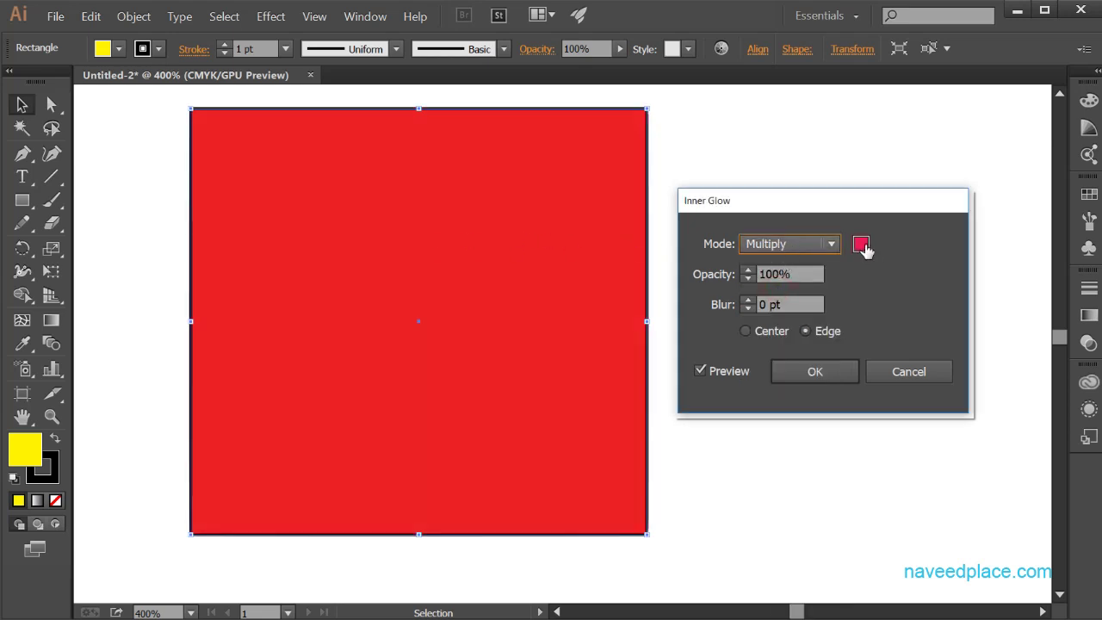
{"action": "left_click", "coordinate": [829, 248]}
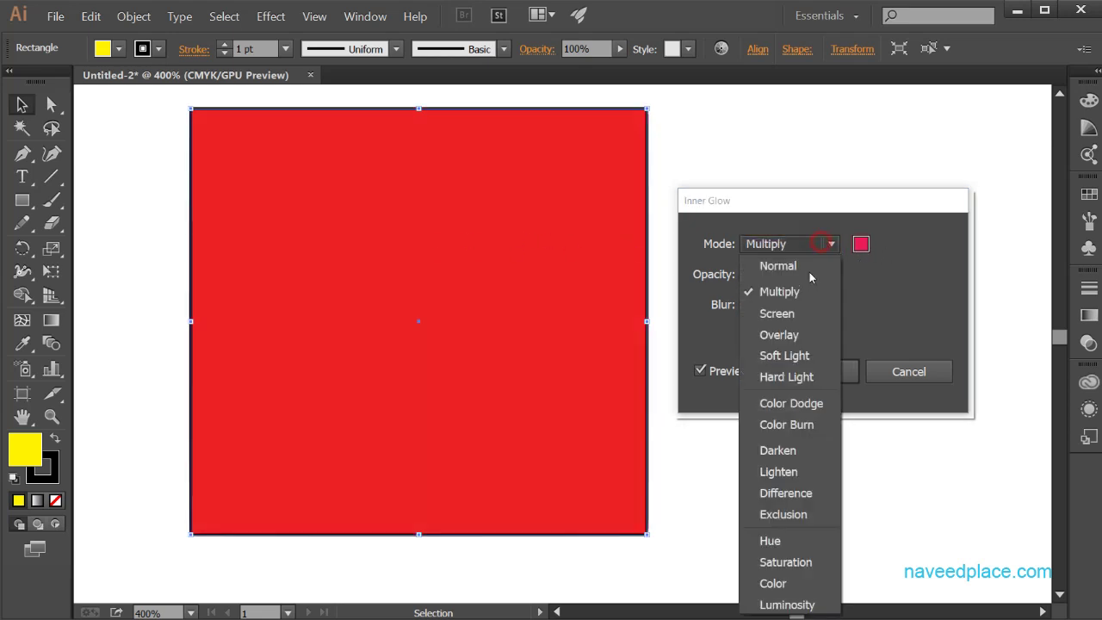
{"action": "left_click", "coordinate": [801, 310]}
{"action": "left_click", "coordinate": [793, 248]}
{"action": "left_click", "coordinate": [797, 334]}
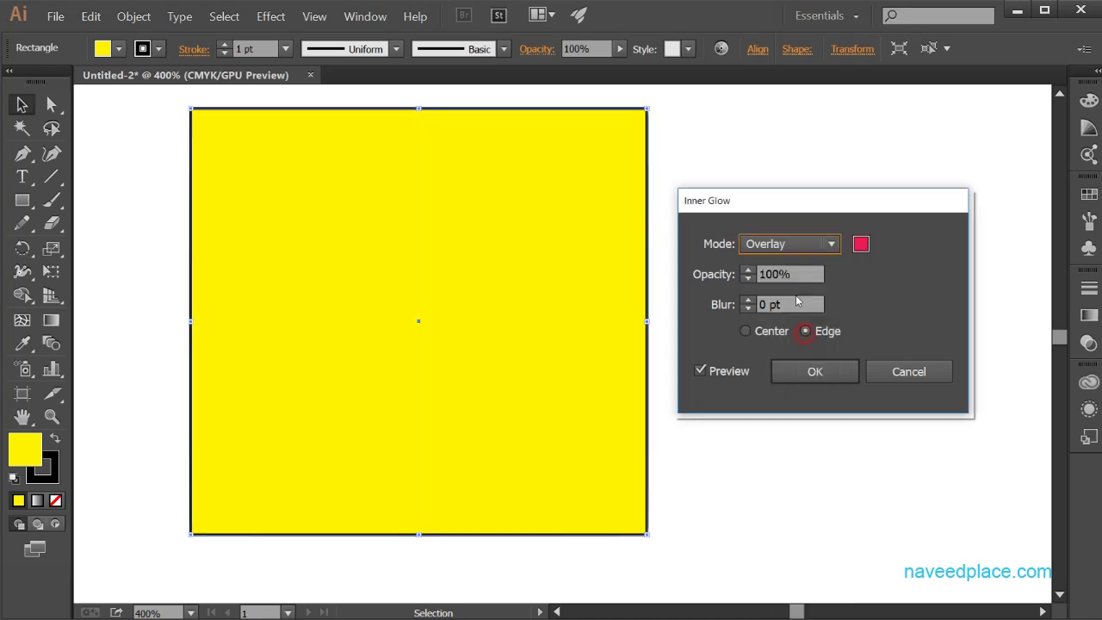
{"action": "left_click", "coordinate": [795, 248]}
{"action": "left_click", "coordinate": [794, 356]}
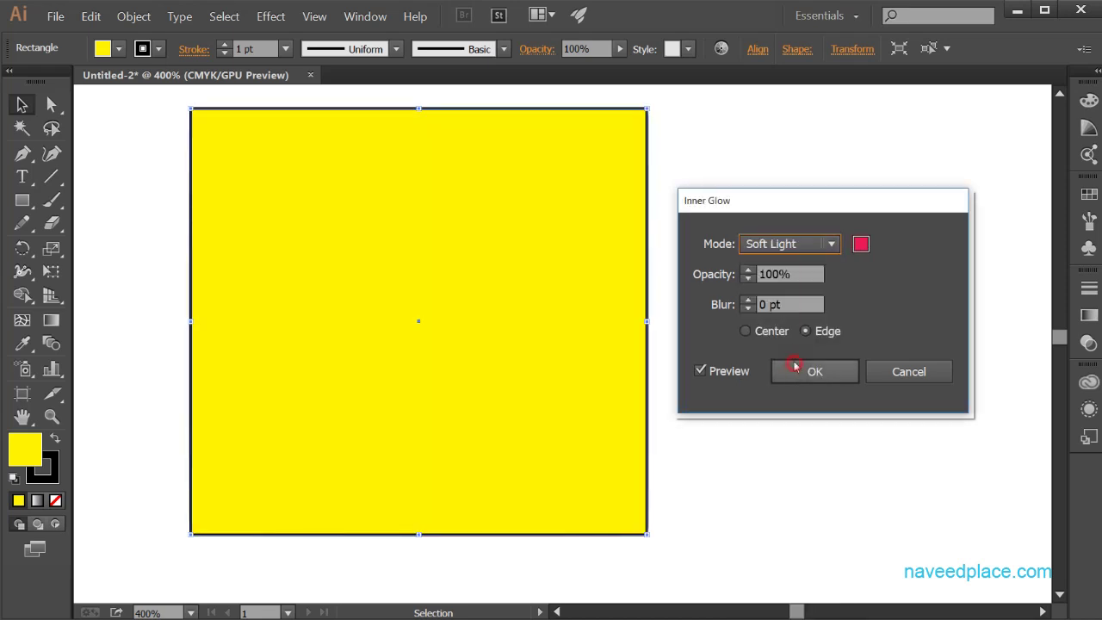
{"action": "left_click", "coordinate": [795, 248]}
{"action": "left_click", "coordinate": [778, 265]}
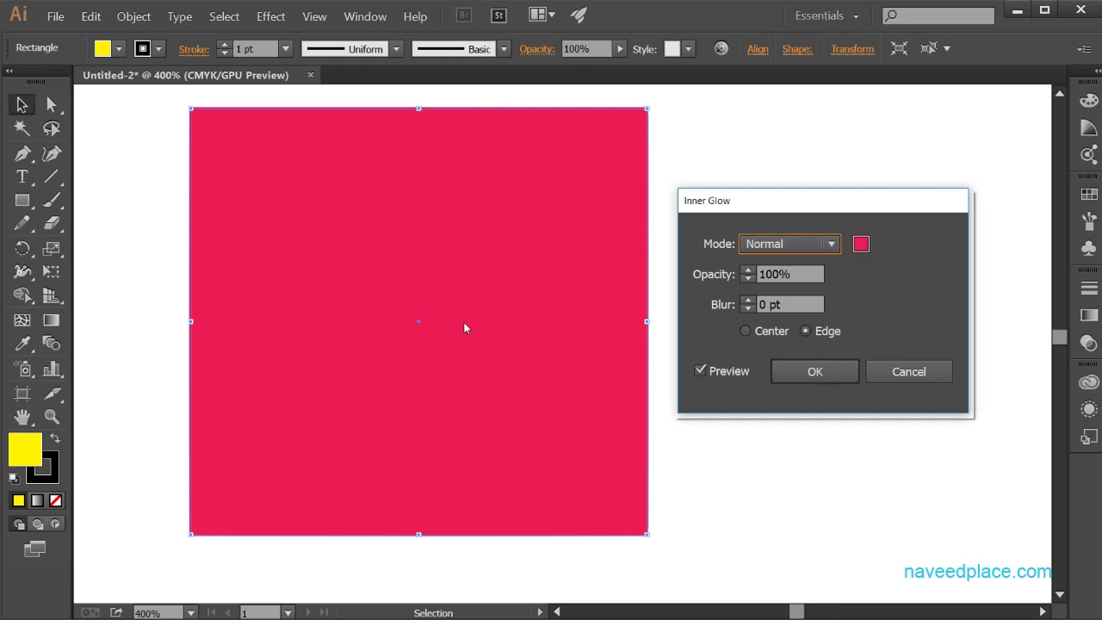
Set the inner glow's mode to Multiply and make it start from the center.
{"action": "left_click", "coordinate": [820, 249]}
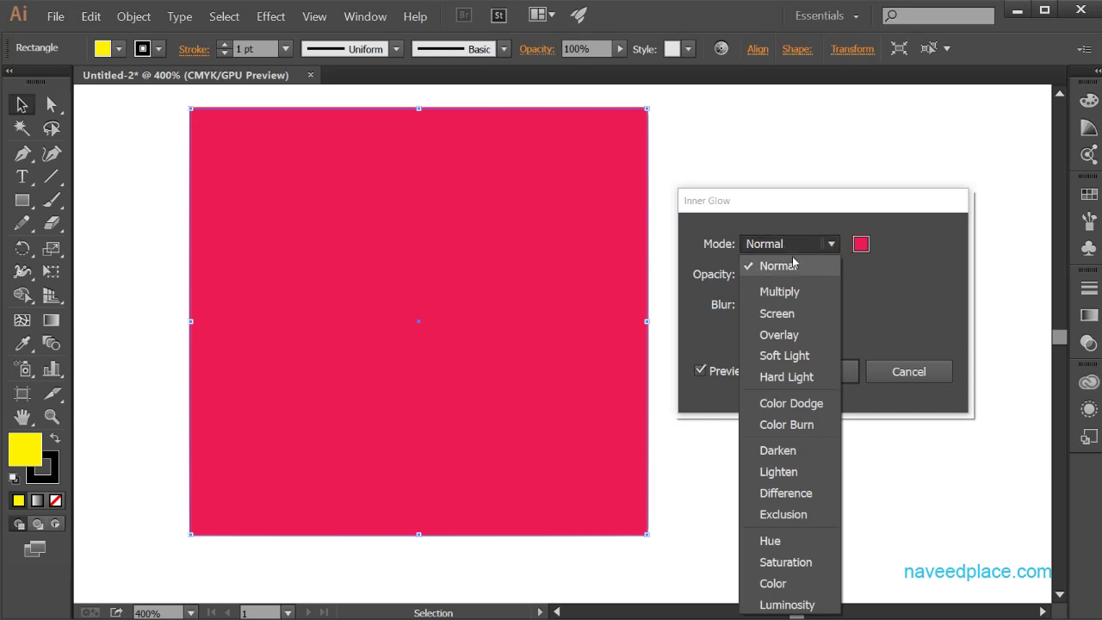
{"action": "left_click", "coordinate": [780, 292]}
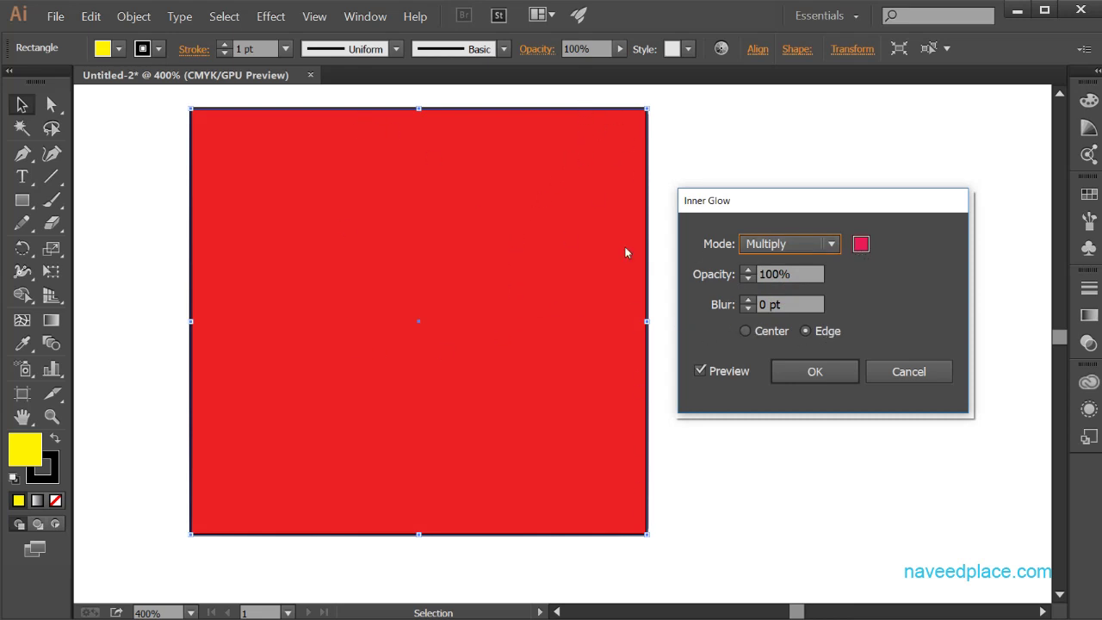
{"action": "left_click", "coordinate": [745, 332]}
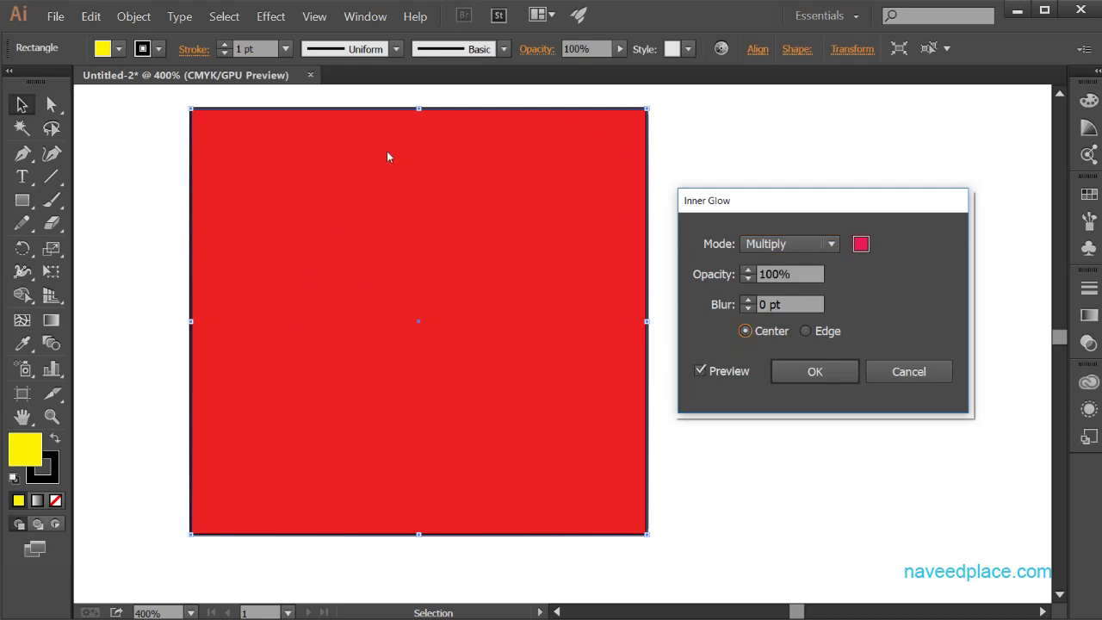
Raise the inner glow's blur to 23 pt.
{"action": "left_click", "coordinate": [748, 300]}
{"action": "left_click", "coordinate": [748, 300]}
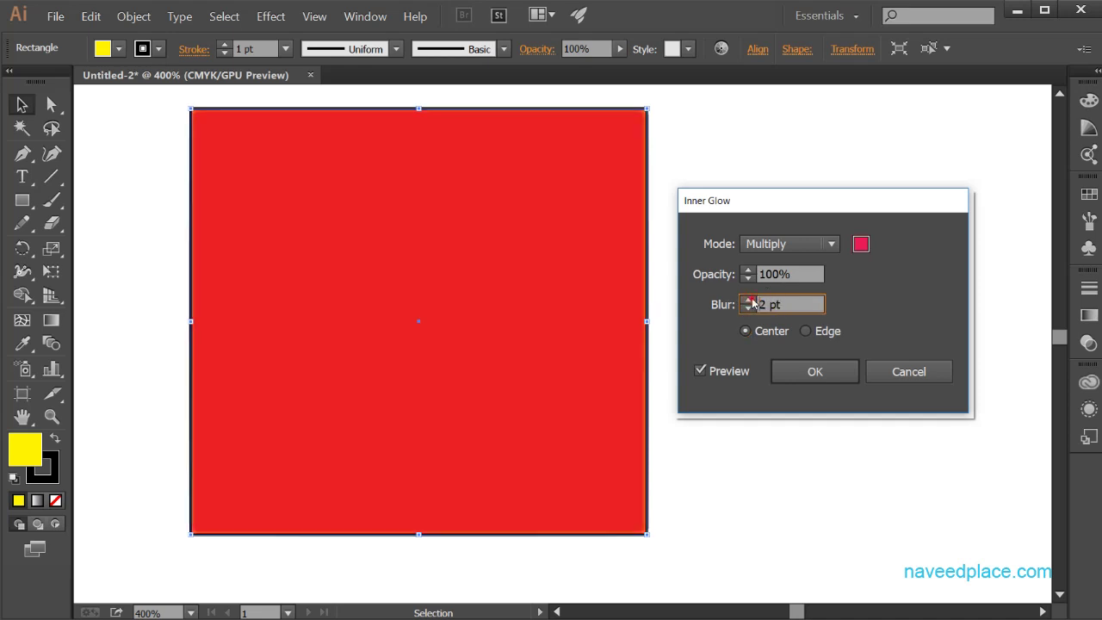
{"action": "left_click", "coordinate": [748, 300]}
{"action": "left_click", "coordinate": [748, 300]}
{"action": "left_click", "coordinate": [748, 300]}
{"action": "left_click", "coordinate": [748, 299]}
{"action": "left_click", "coordinate": [748, 300]}
{"action": "left_click", "coordinate": [749, 299]}
{"action": "left_click", "coordinate": [749, 299]}
{"action": "left_click", "coordinate": [748, 300]}
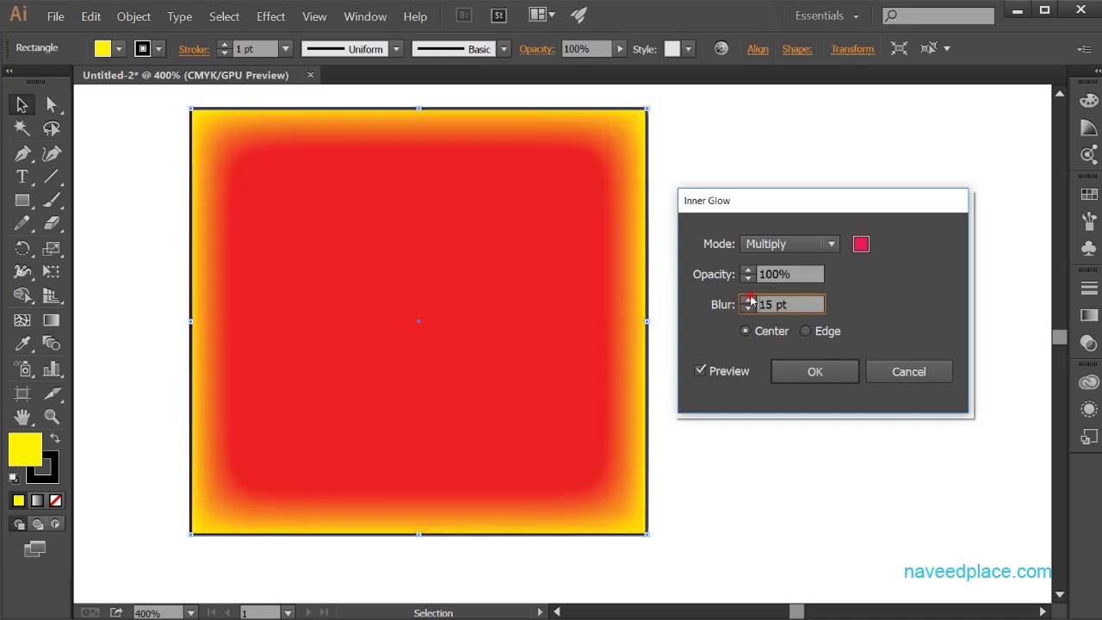
{"action": "left_click", "coordinate": [748, 300]}
{"action": "left_click", "coordinate": [748, 299]}
{"action": "left_click", "coordinate": [749, 300]}
{"action": "left_click", "coordinate": [748, 300]}
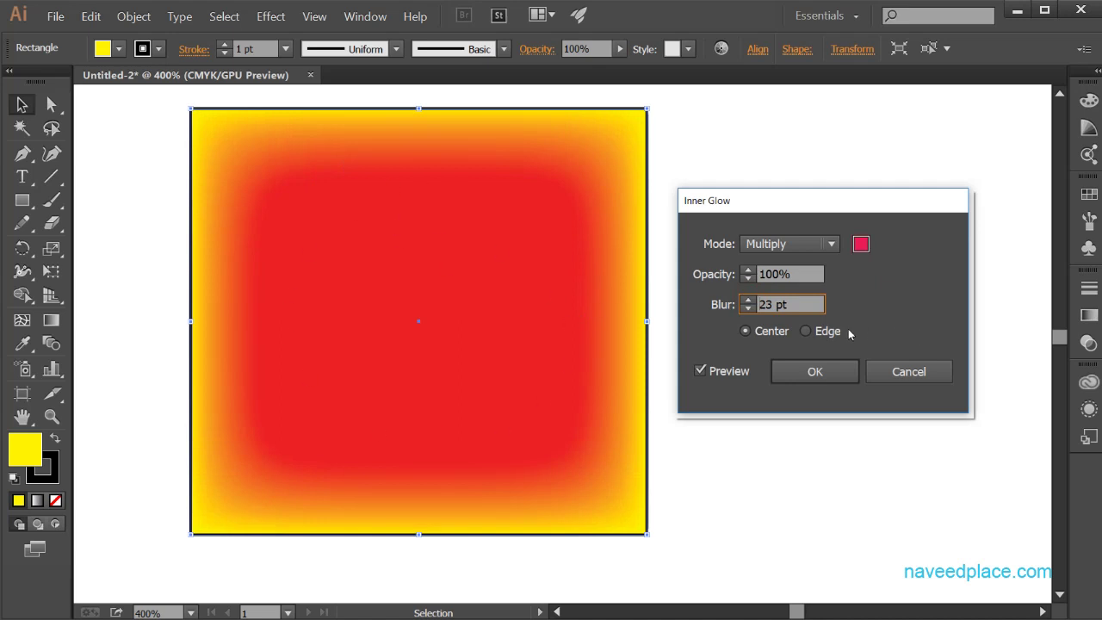
Switch the inner glow to start from the edge, then cancel the effect.
{"action": "left_click", "coordinate": [819, 334]}
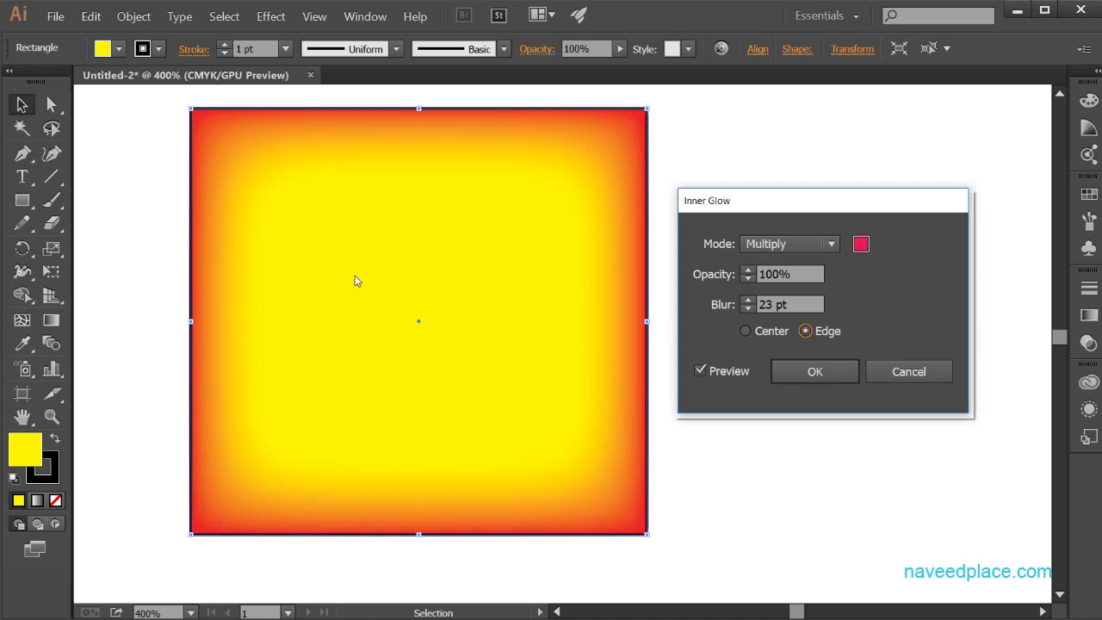
{"action": "left_click", "coordinate": [916, 374]}
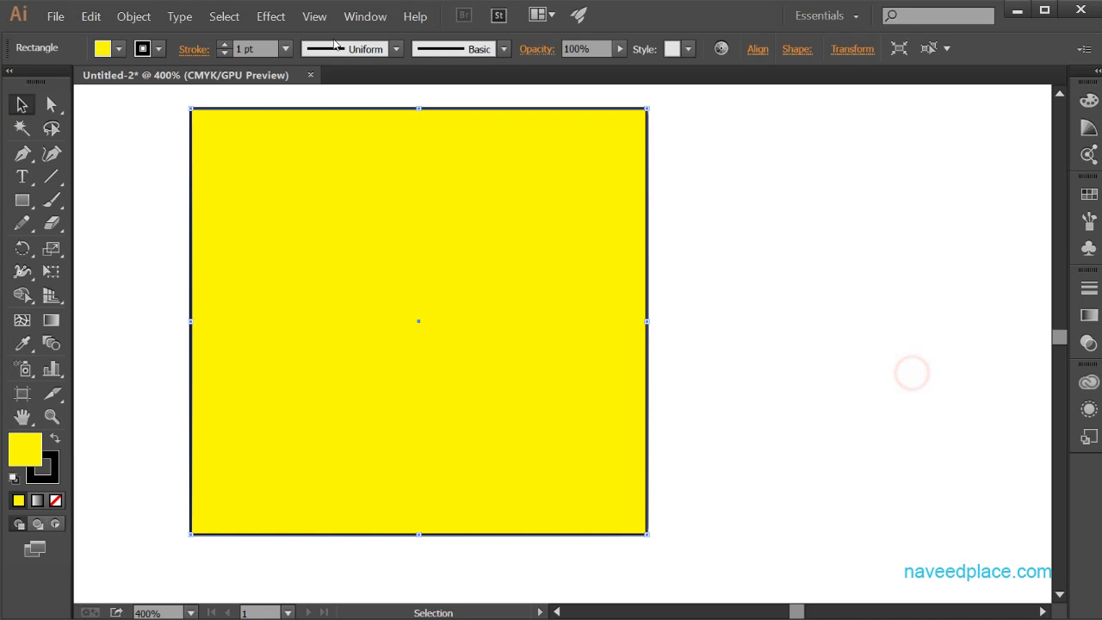
Start an Outer Glow from the Illustrator Stylize effects on the yellow rectangle and turn on its preview beside the shape.
{"action": "left_click", "coordinate": [270, 17]}
{"action": "mouse_move", "coordinate": [345, 225]}
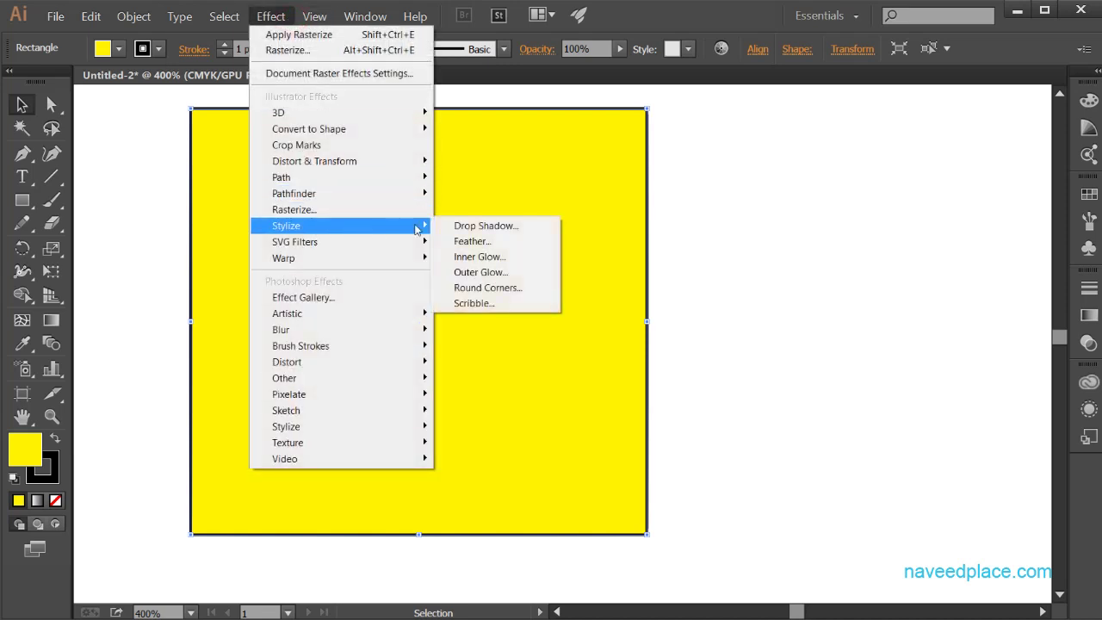
{"action": "left_click", "coordinate": [483, 273]}
{"action": "left_click_drag", "start_coordinate": [561, 221], "coordinate": [850, 209]}
{"action": "left_click", "coordinate": [723, 362]}
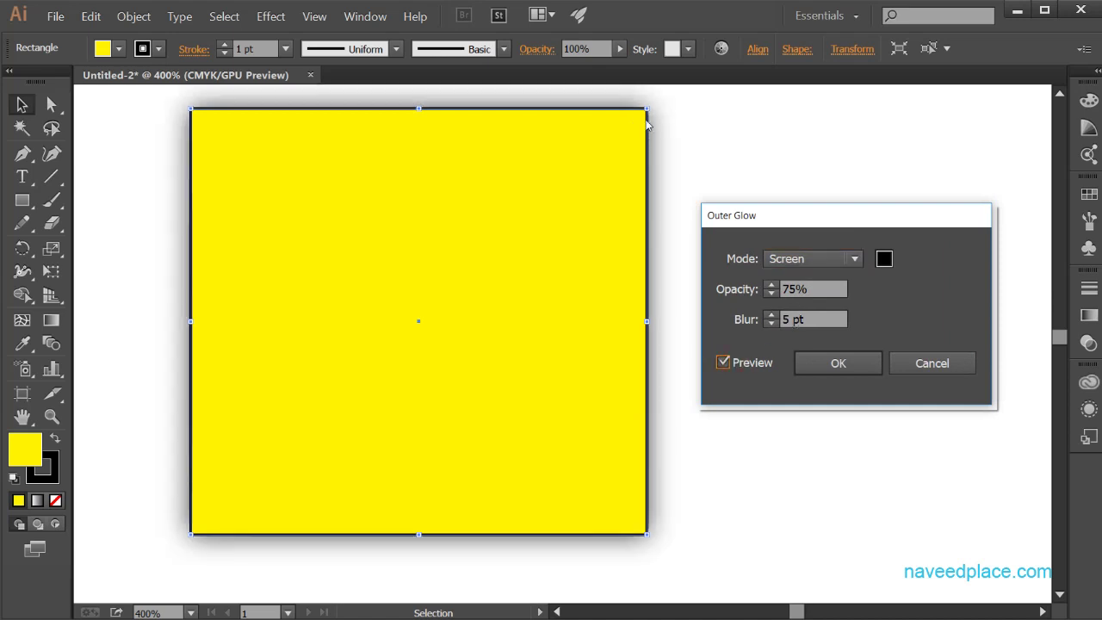
Change the outer glow's color to purple 7C00FF.
{"action": "left_click", "coordinate": [884, 258]}
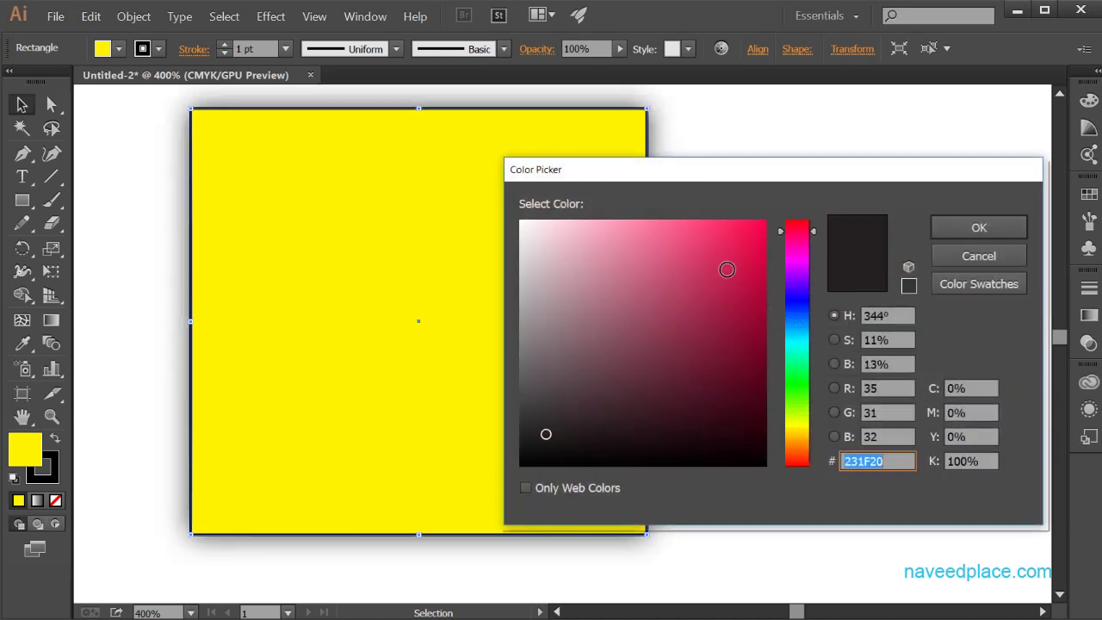
{"action": "left_click", "coordinate": [728, 241]}
{"action": "left_click", "coordinate": [794, 282]}
{"action": "left_click_drag", "start_coordinate": [740, 248], "coordinate": [768, 219]}
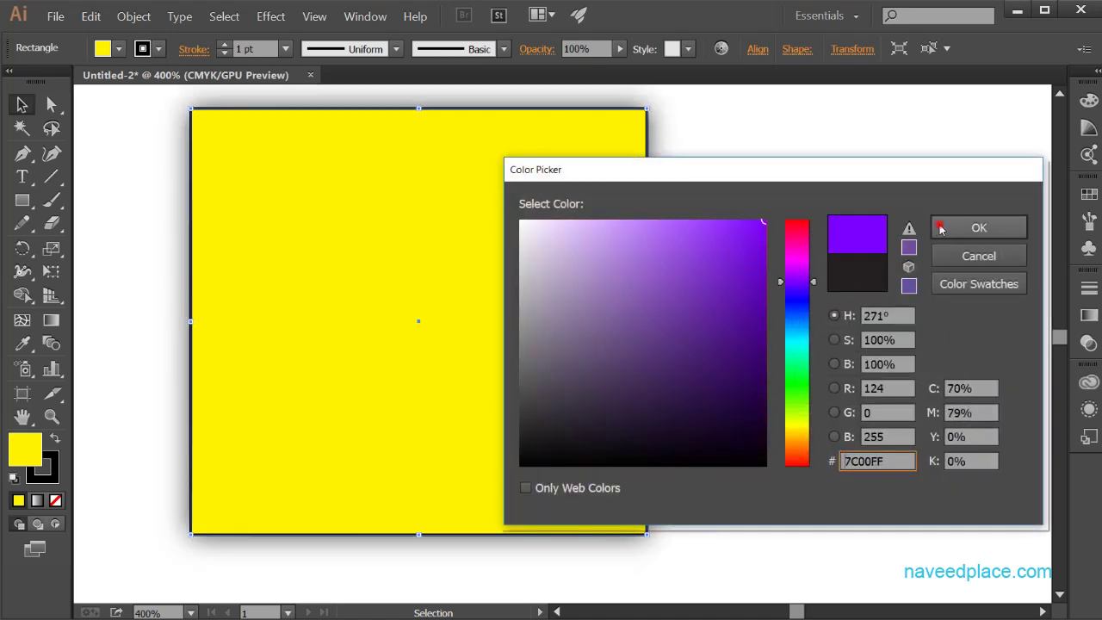
{"action": "left_click", "coordinate": [979, 227]}
Set the outer glow's opacity to 100%.
{"action": "left_click", "coordinate": [770, 291]}
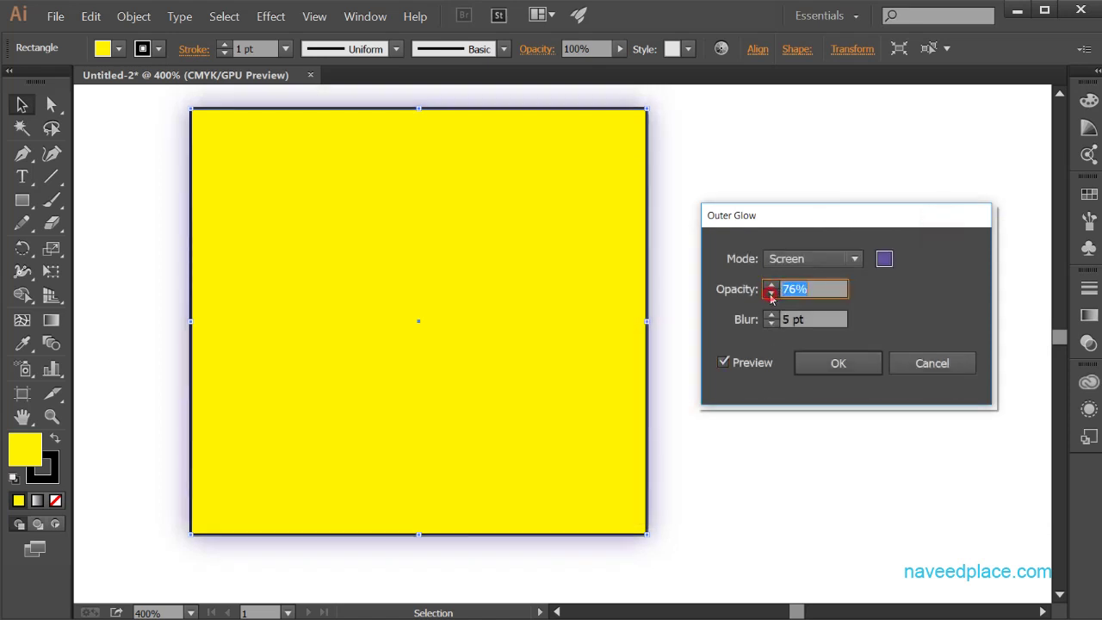
{"action": "left_click", "coordinate": [770, 291]}
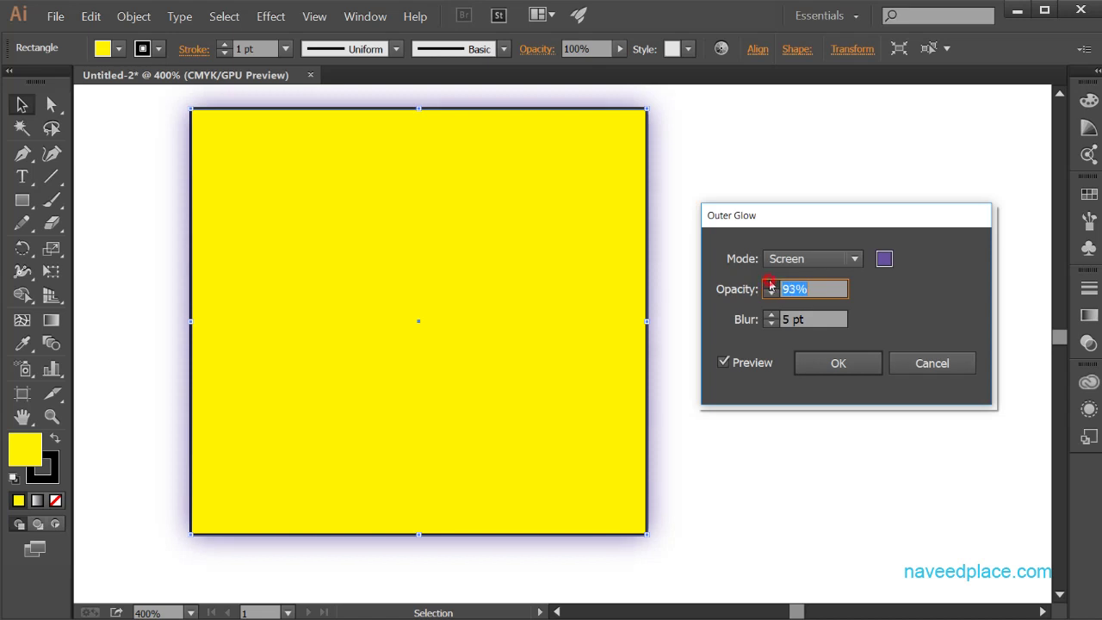
{"action": "left_click", "coordinate": [771, 287]}
{"action": "left_click", "coordinate": [772, 287]}
Lower the outer glow's blur to its minimum.
{"action": "left_click", "coordinate": [771, 323]}
{"action": "left_click", "coordinate": [770, 323]}
{"action": "left_click", "coordinate": [770, 322]}
{"action": "left_click", "coordinate": [769, 323]}
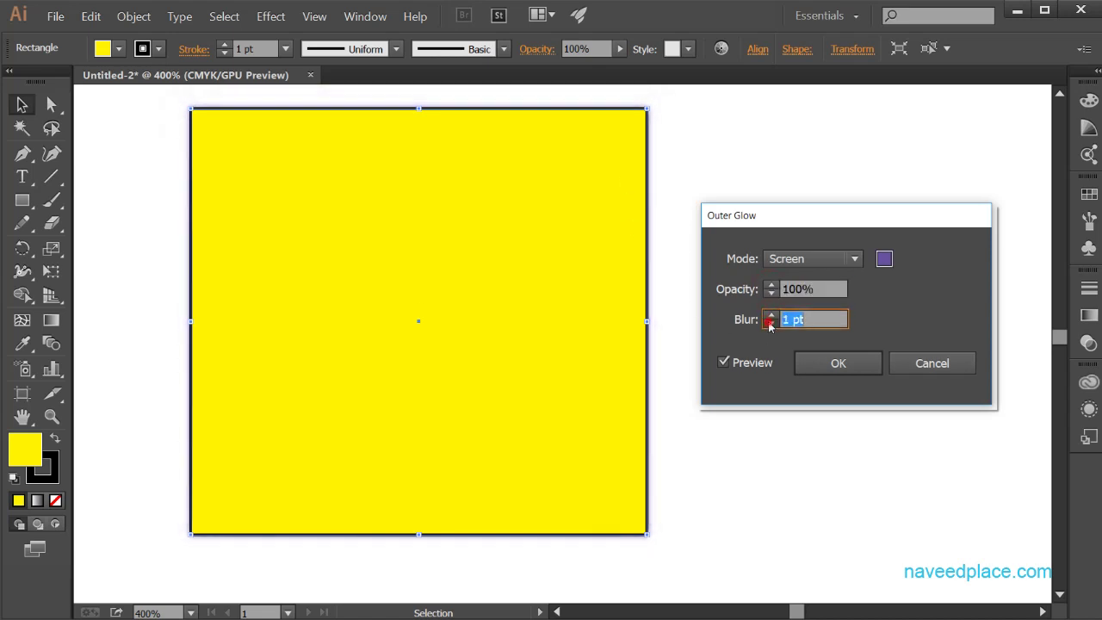
{"action": "left_click", "coordinate": [770, 323]}
Raise the outer glow's blur to 15 pt, then cancel the effect.
{"action": "left_click", "coordinate": [771, 316]}
{"action": "left_click", "coordinate": [770, 316]}
{"action": "left_click", "coordinate": [770, 316]}
{"action": "left_click", "coordinate": [770, 316]}
{"action": "left_click", "coordinate": [771, 316]}
{"action": "left_click", "coordinate": [769, 315]}
{"action": "left_click", "coordinate": [769, 315]}
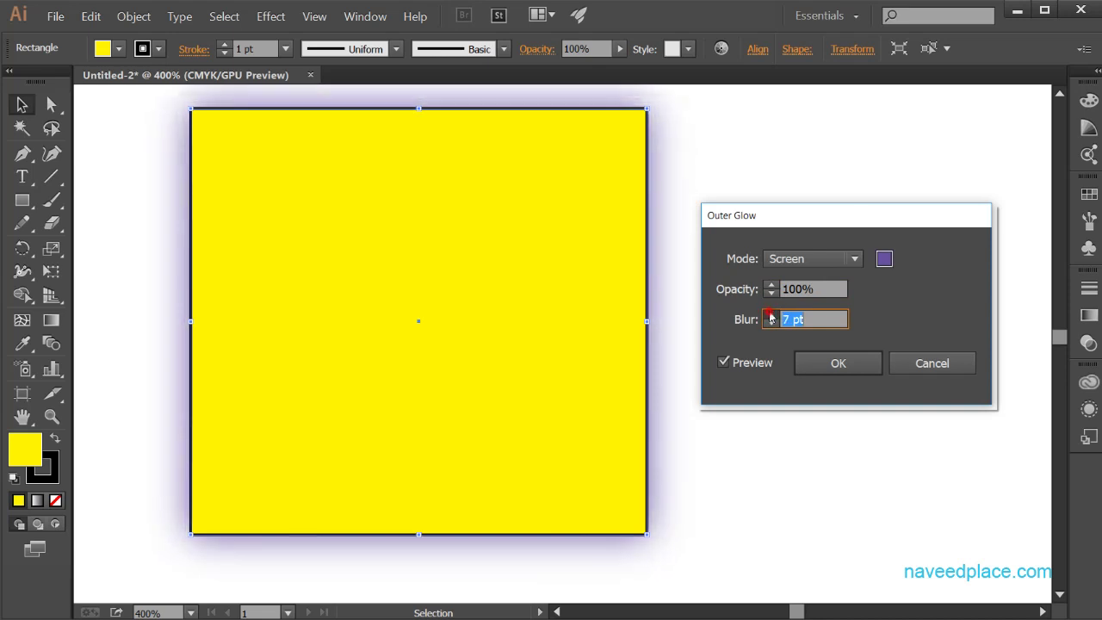
{"action": "left_click", "coordinate": [770, 316]}
{"action": "left_click", "coordinate": [771, 316]}
{"action": "left_click", "coordinate": [771, 316]}
{"action": "left_click", "coordinate": [771, 316]}
{"action": "left_click", "coordinate": [771, 316]}
{"action": "left_click", "coordinate": [771, 316]}
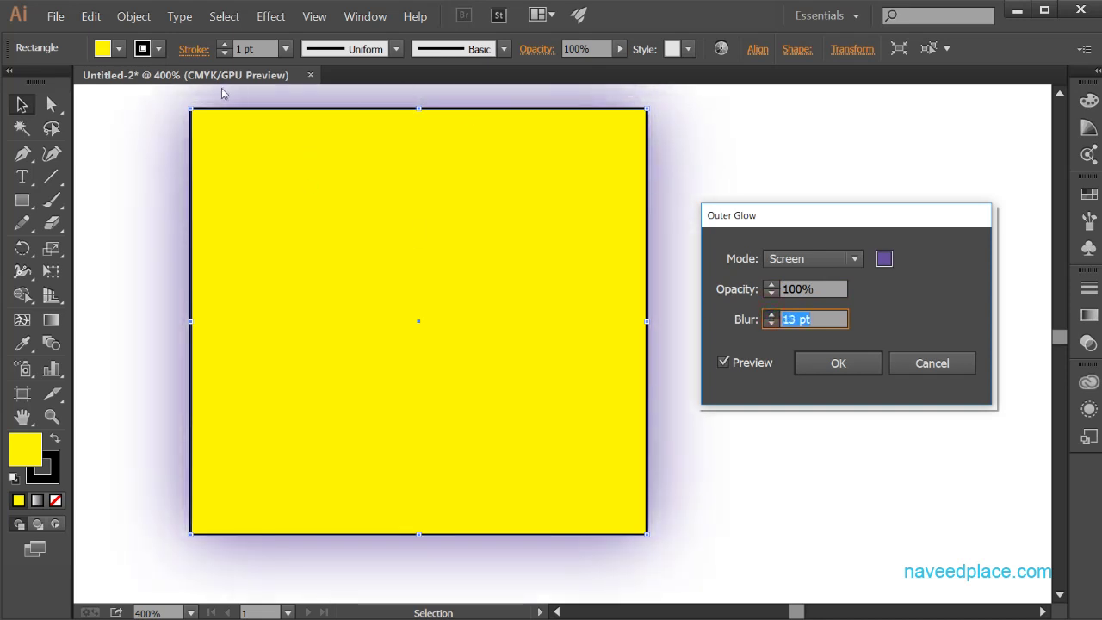
{"action": "key", "text": "Up"}
{"action": "key", "text": "Up"}
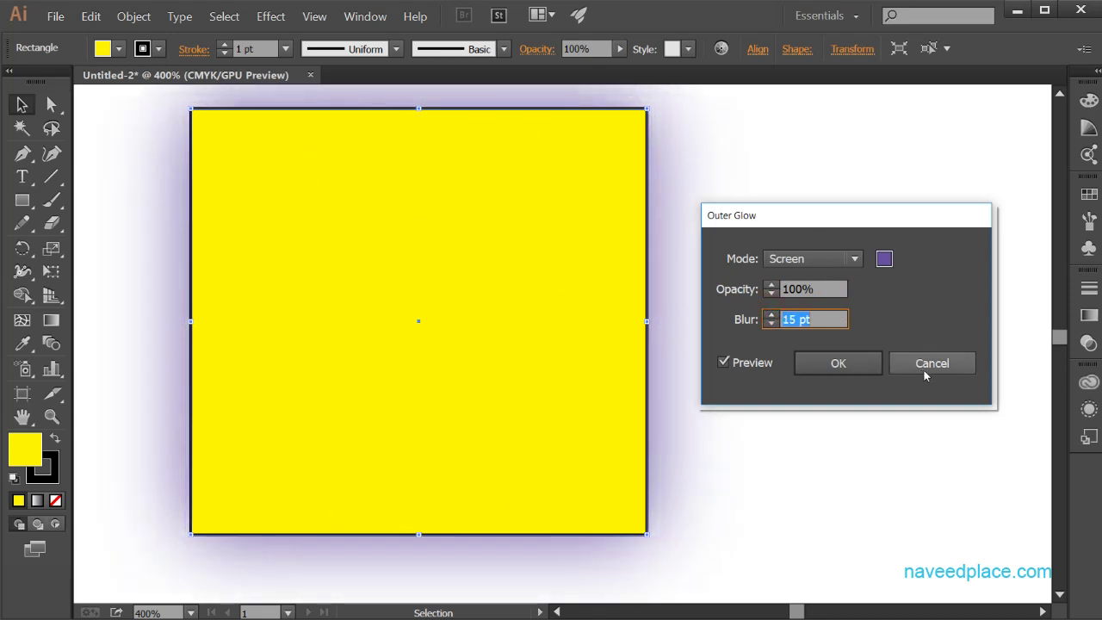
{"action": "left_click", "coordinate": [924, 370]}
Start Round Corners from the Illustrator Stylize effects on the yellow rectangle and turn on its preview beside the shape.
{"action": "left_click", "coordinate": [272, 17]}
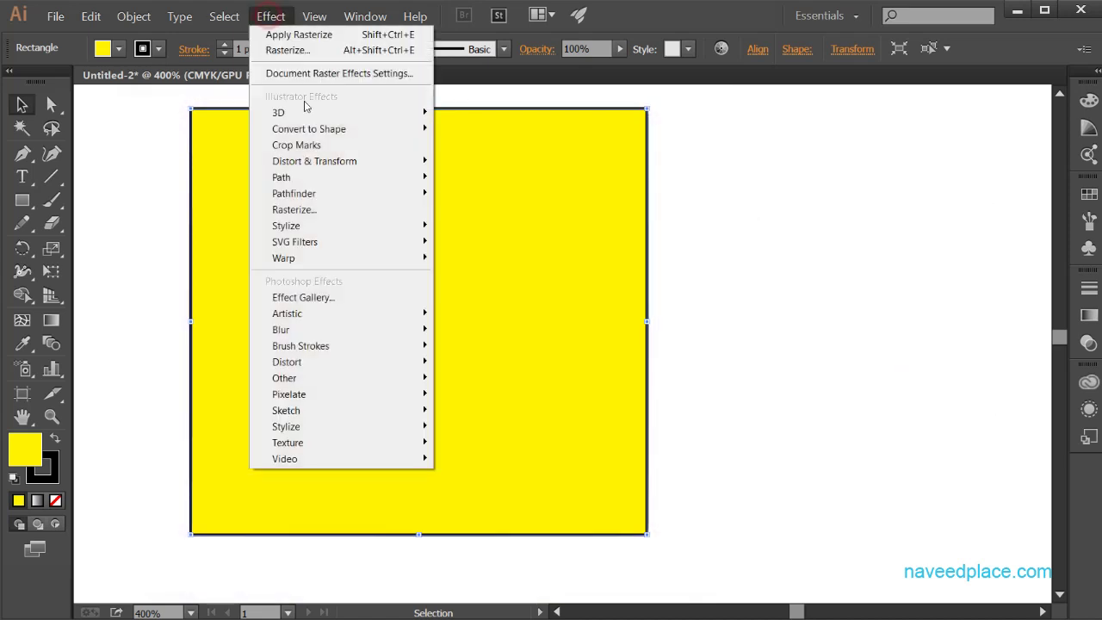
{"action": "mouse_move", "coordinate": [406, 225]}
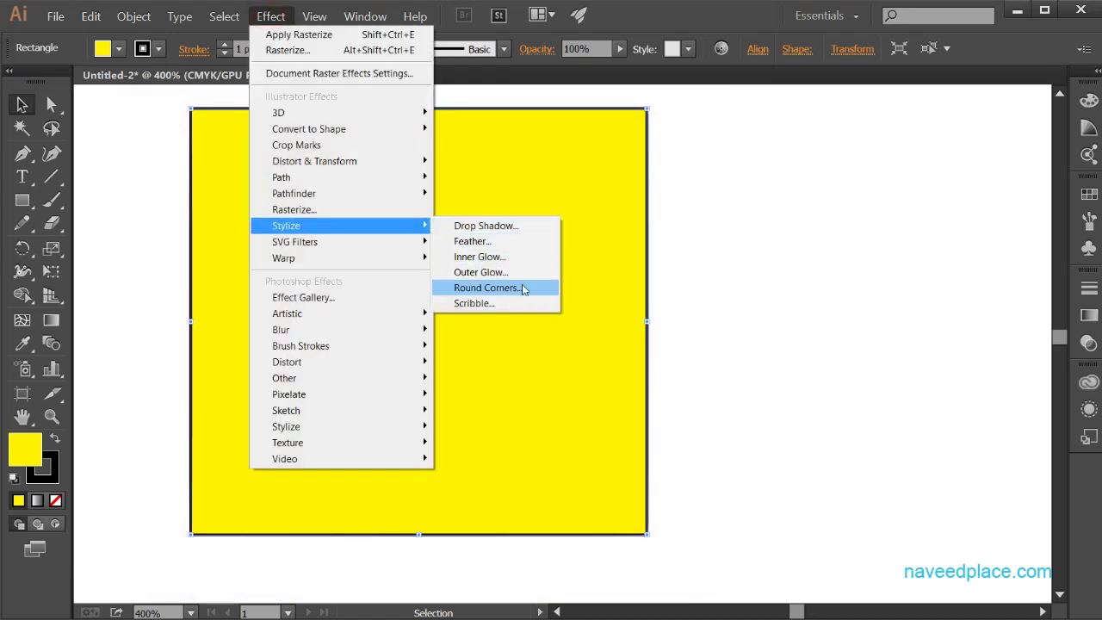
{"action": "left_click", "coordinate": [486, 287]}
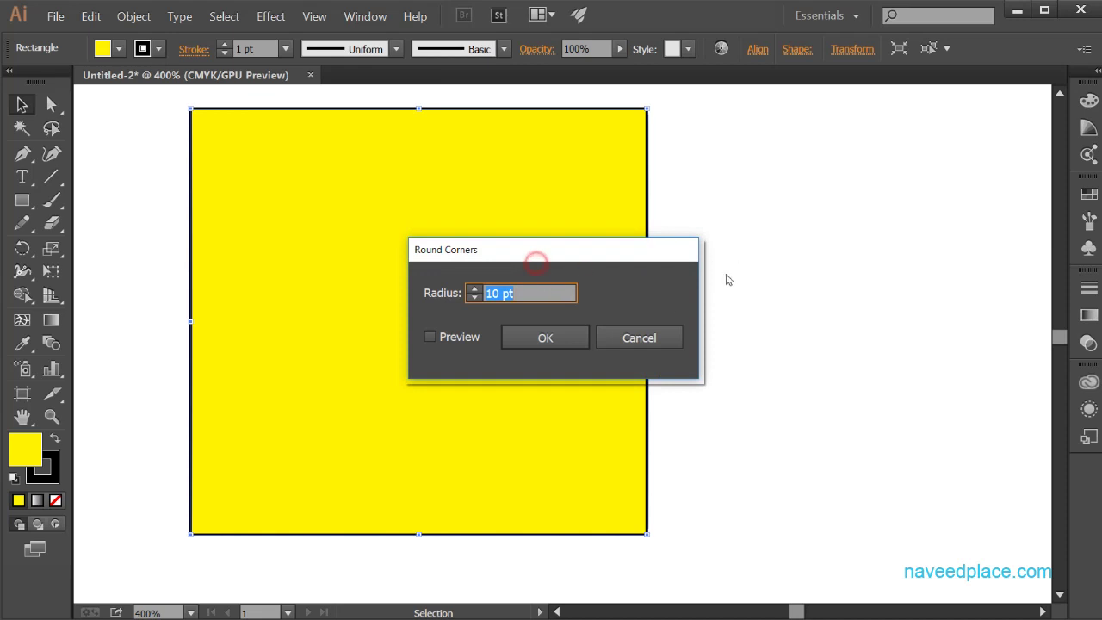
{"action": "left_click", "coordinate": [430, 337]}
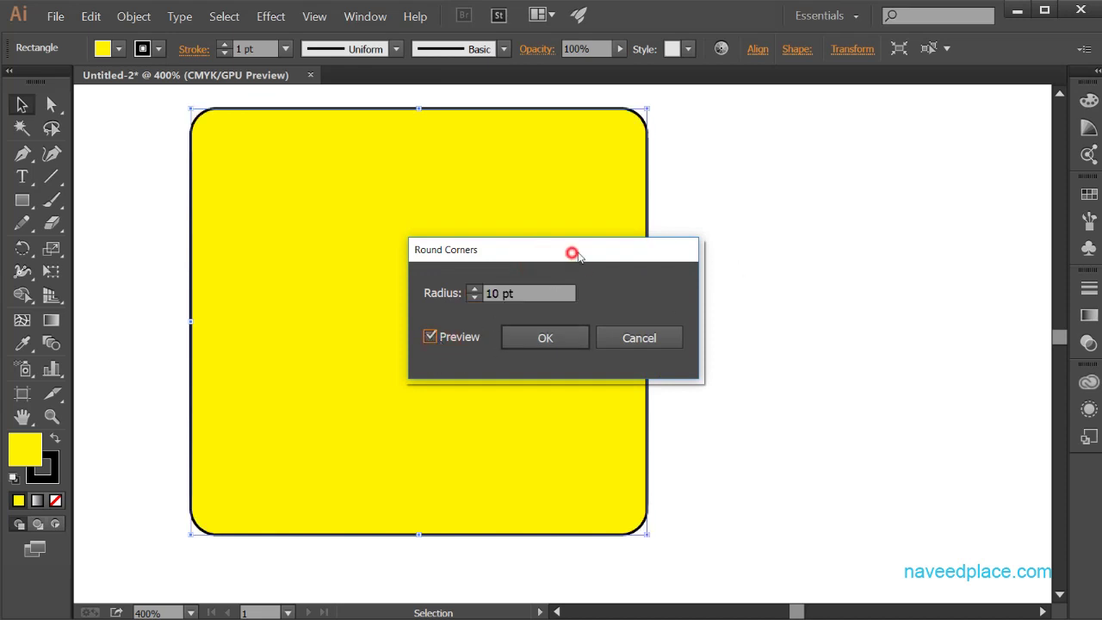
{"action": "left_click_drag", "start_coordinate": [570, 249], "coordinate": [826, 248]}
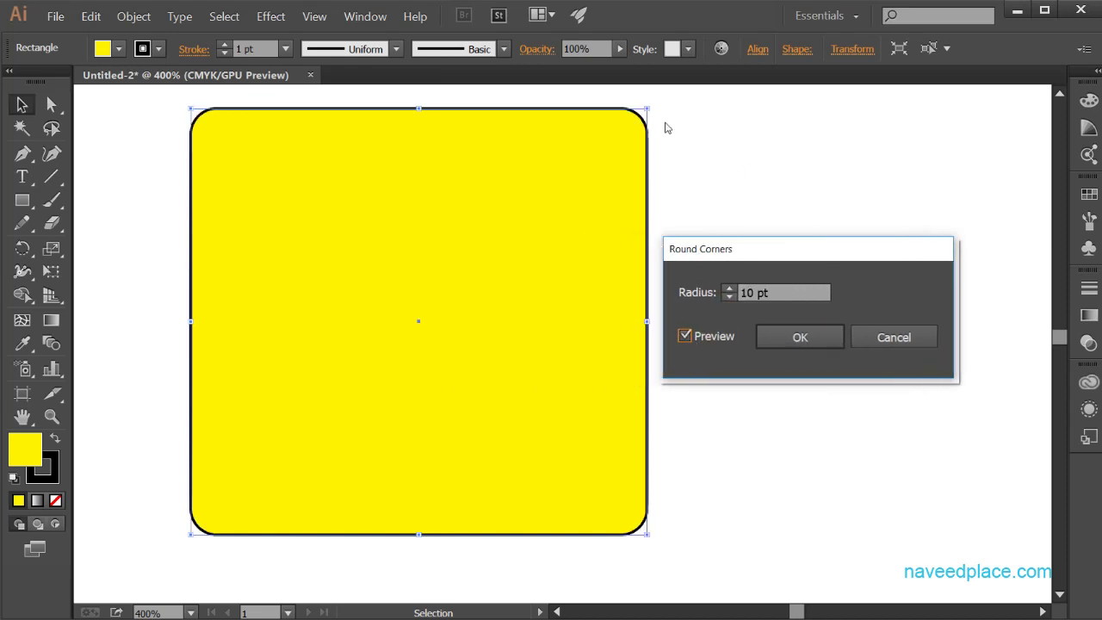
Try a corner radius of 2 pt, then raise the rectangle's corner radius to 71 pt.
{"action": "left_click", "coordinate": [731, 299]}
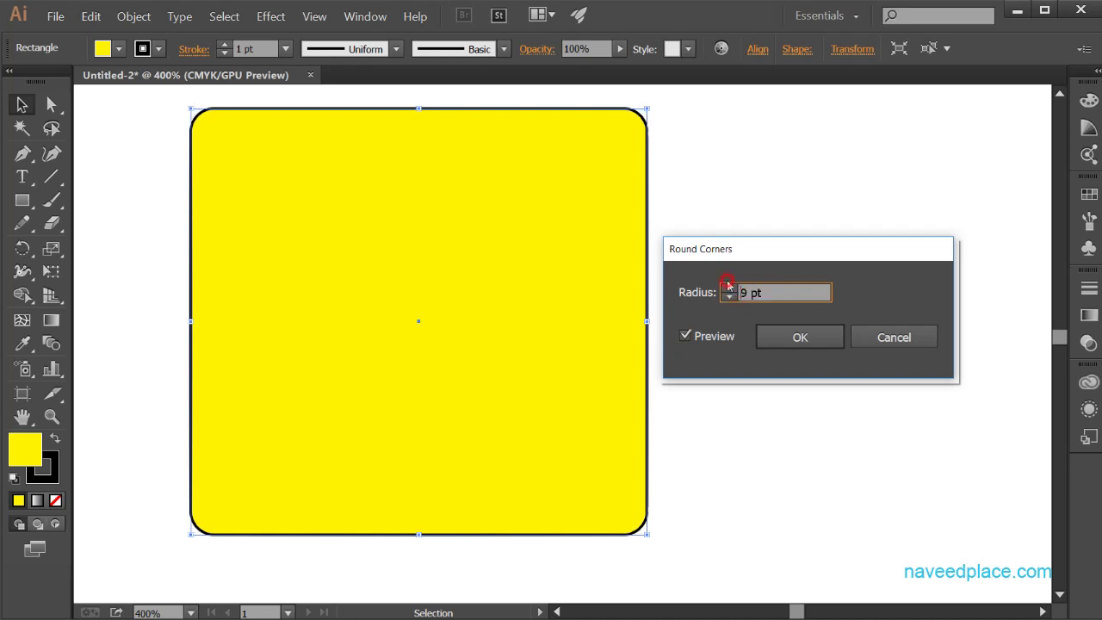
{"action": "left_click", "coordinate": [729, 298]}
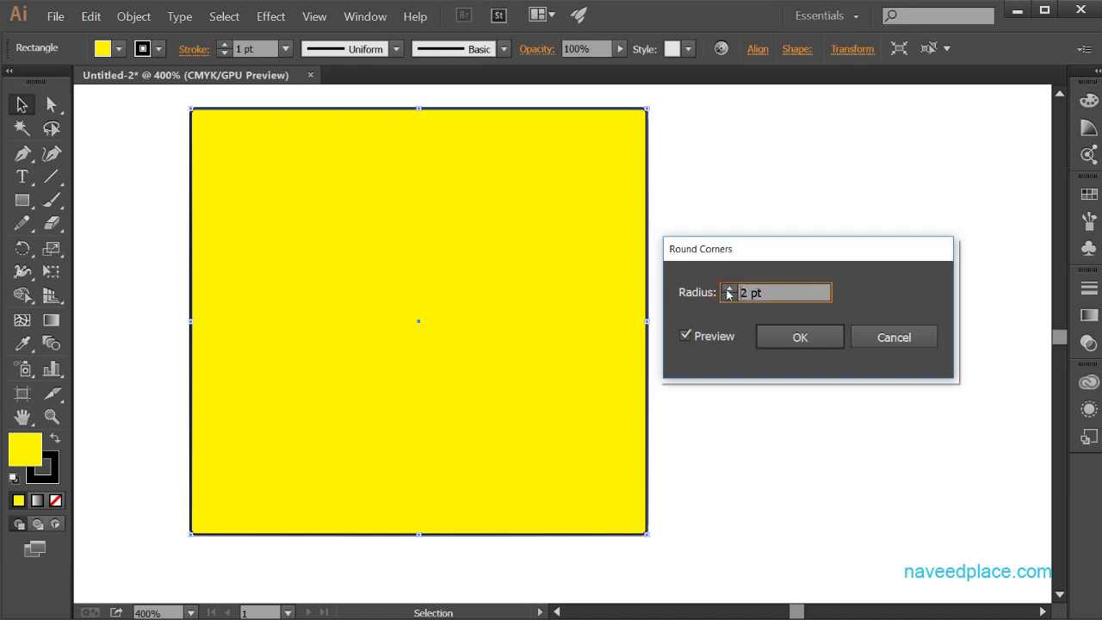
{"action": "left_click", "coordinate": [728, 289]}
{"action": "left_click", "coordinate": [728, 289]}
{"action": "left_click", "coordinate": [729, 289]}
{"action": "left_click", "coordinate": [728, 289]}
{"action": "left_click", "coordinate": [729, 290]}
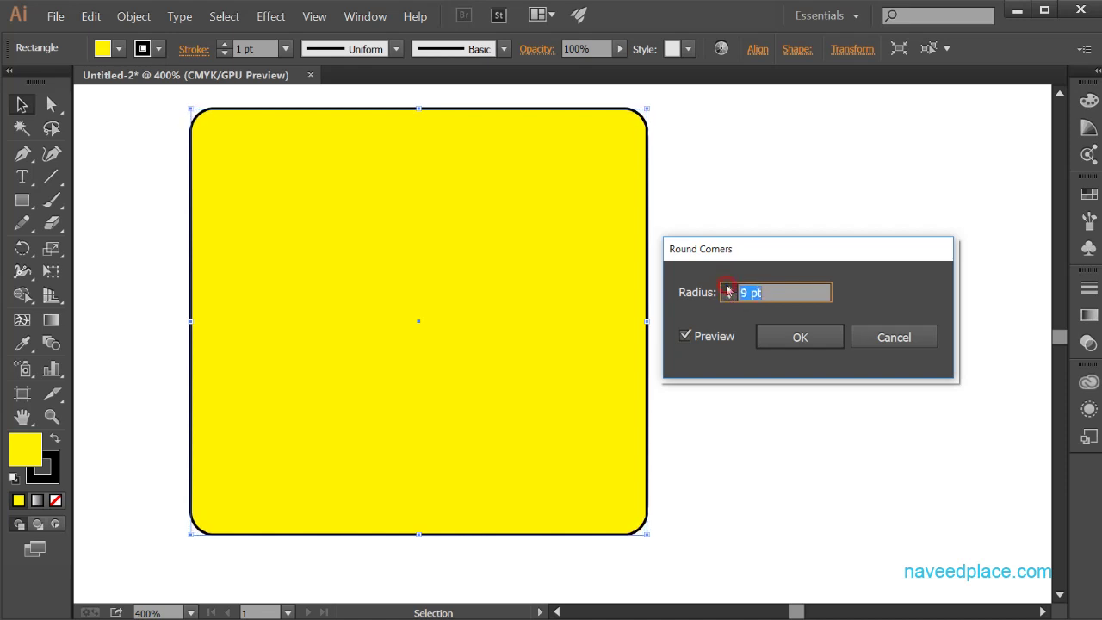
{"action": "left_click", "coordinate": [729, 289]}
{"action": "left_click", "coordinate": [729, 290]}
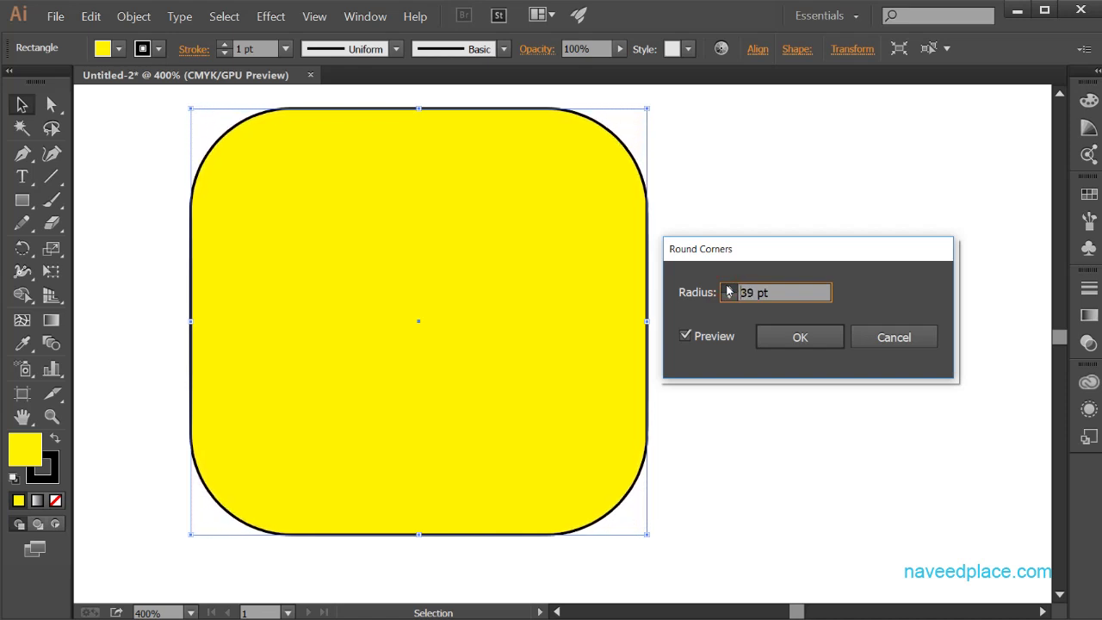
{"action": "left_click", "coordinate": [728, 290]}
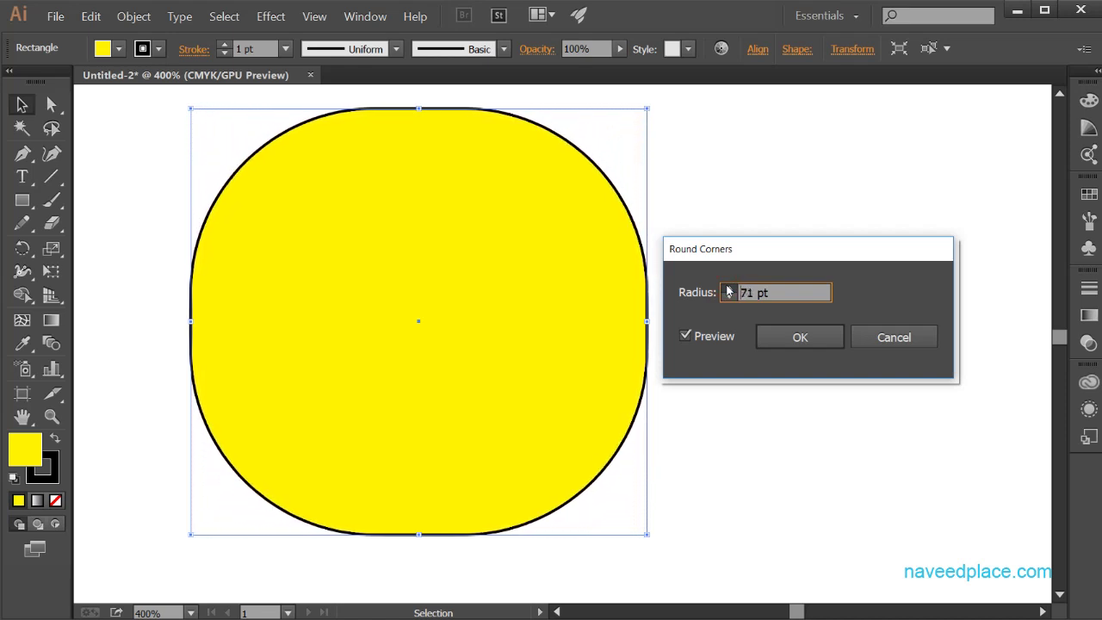
Raise the rectangle's corner radius to 97 pt, then cancel the Round Corners effect.
{"action": "left_click", "coordinate": [728, 290]}
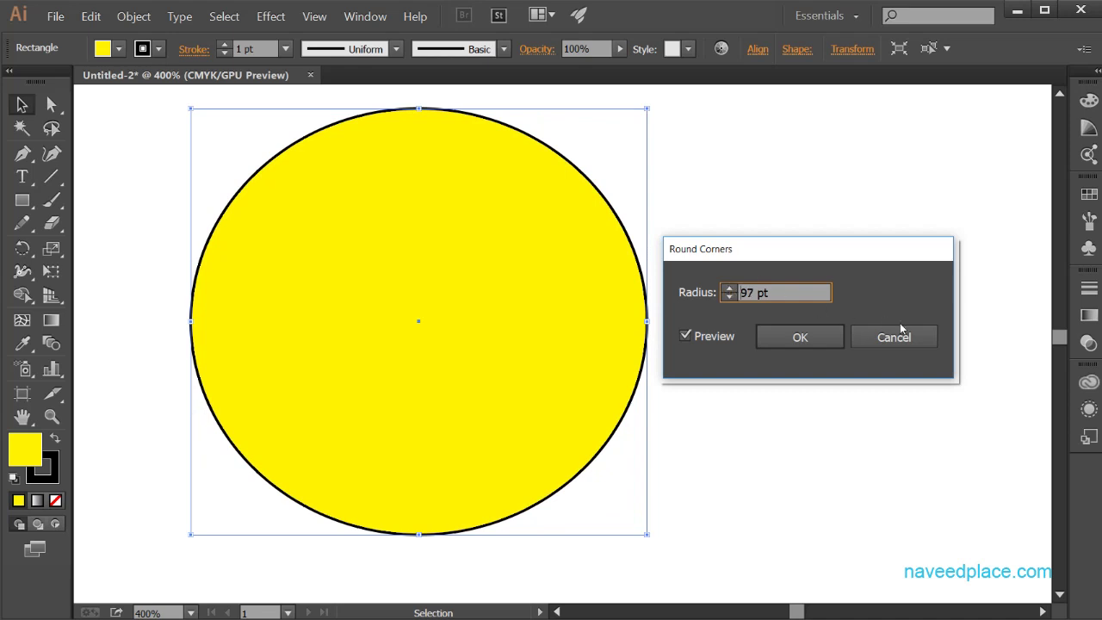
{"action": "left_click", "coordinate": [913, 341]}
{"action": "left_click", "coordinate": [271, 16]}
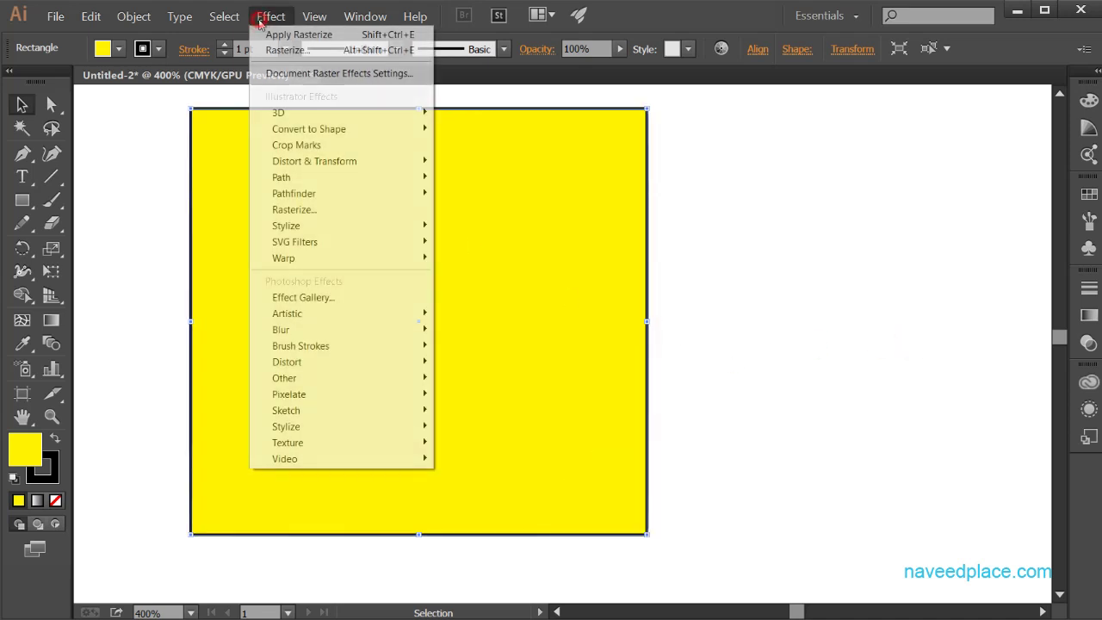
{"action": "mouse_move", "coordinate": [332, 229]}
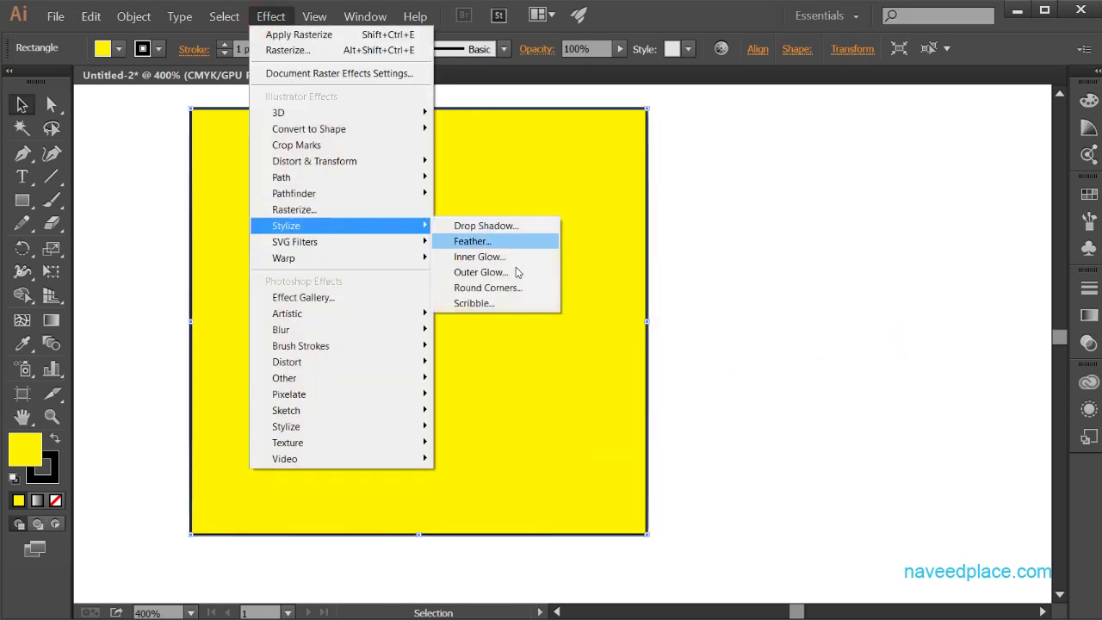
{"action": "left_click", "coordinate": [513, 303]}
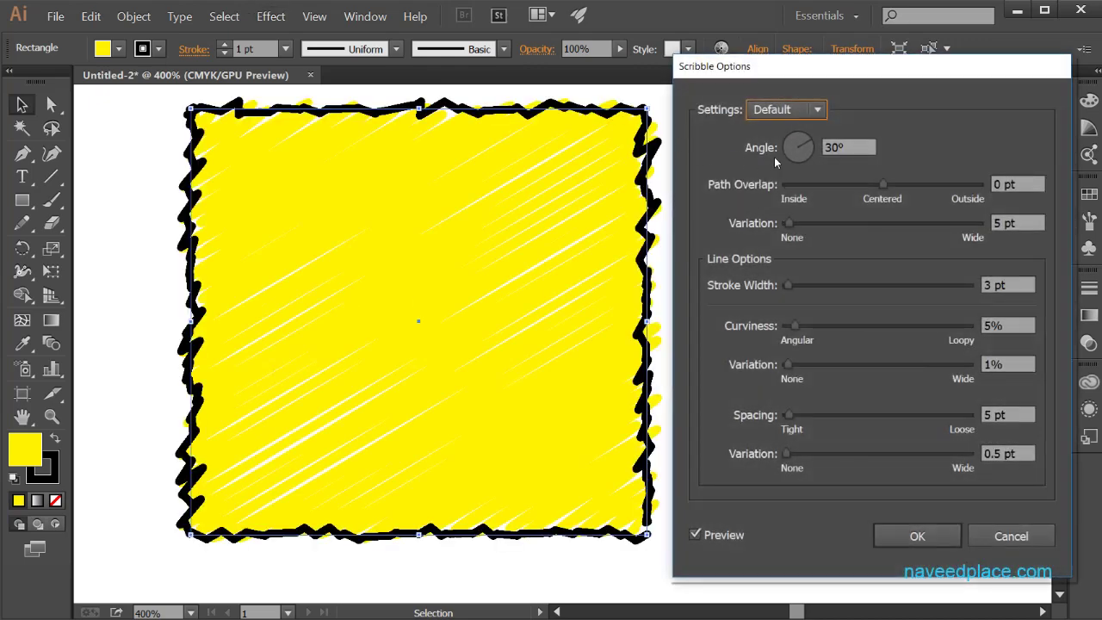
{"action": "left_click", "coordinate": [1010, 536]}
Start Scribble from the Illustrator Stylize effects on the yellow rectangle and turn the scribble angle to 114°.
{"action": "left_click", "coordinate": [271, 16]}
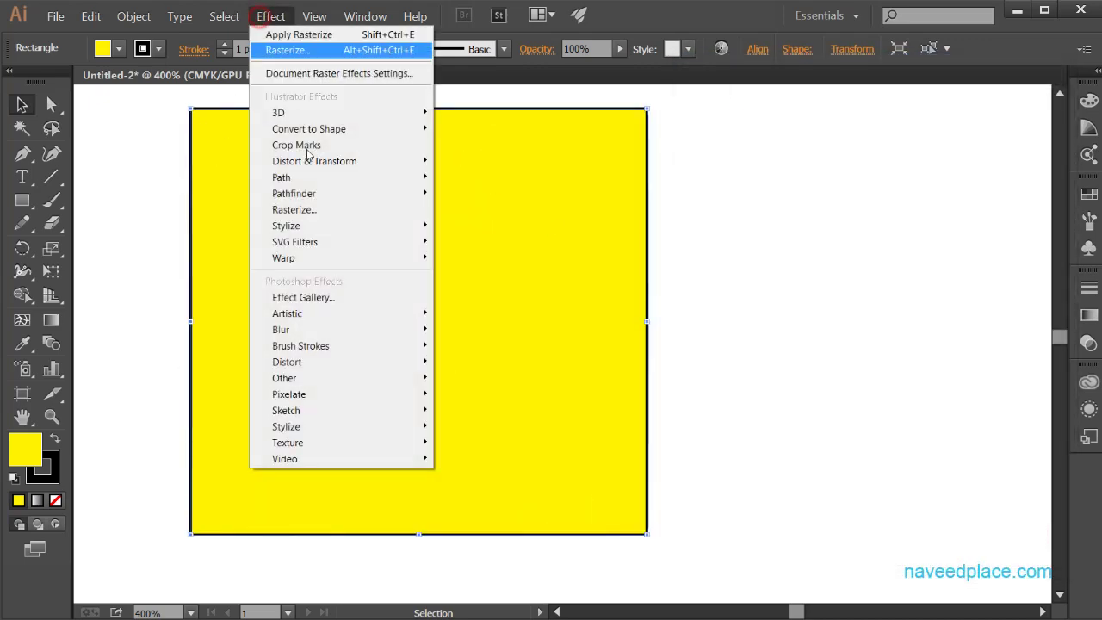
{"action": "left_click", "coordinate": [388, 224]}
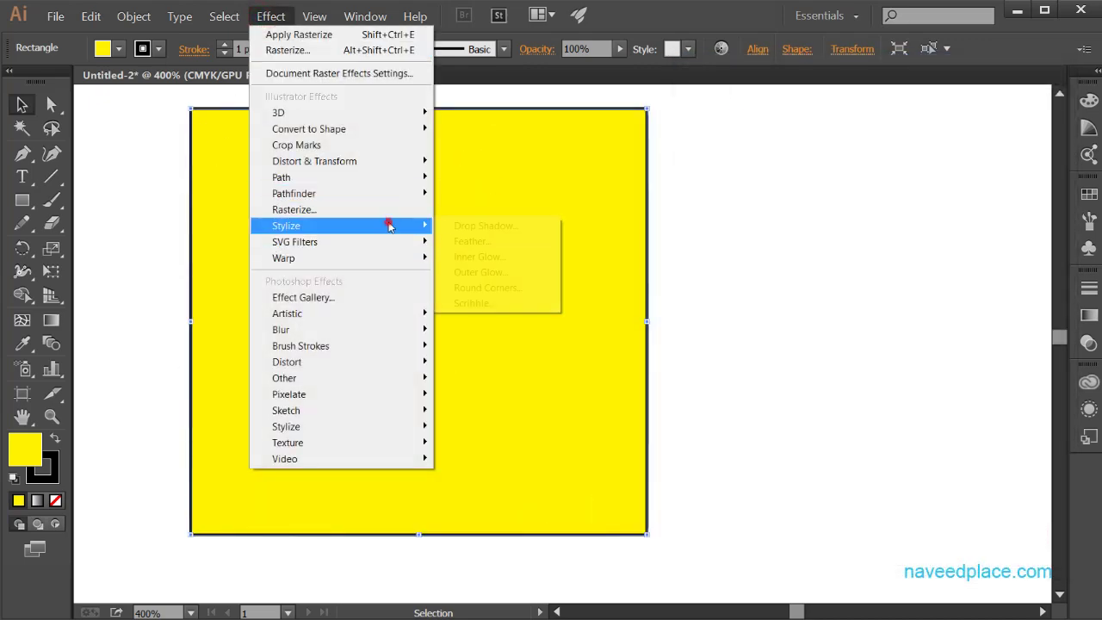
{"action": "left_click", "coordinate": [474, 303]}
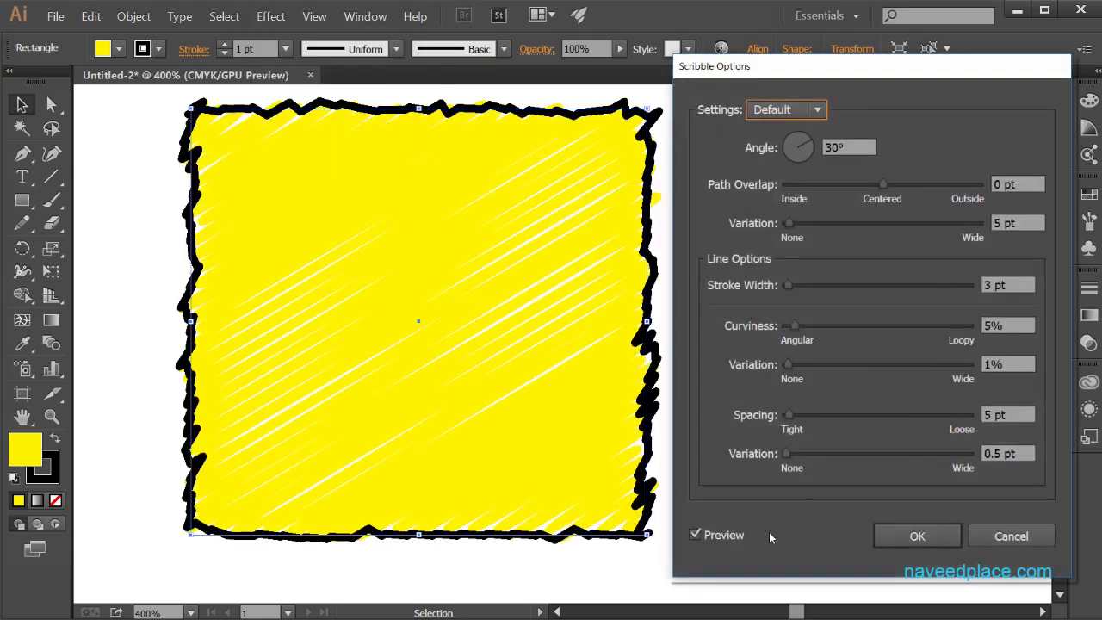
{"action": "left_click_drag", "start_coordinate": [804, 149], "coordinate": [795, 142]}
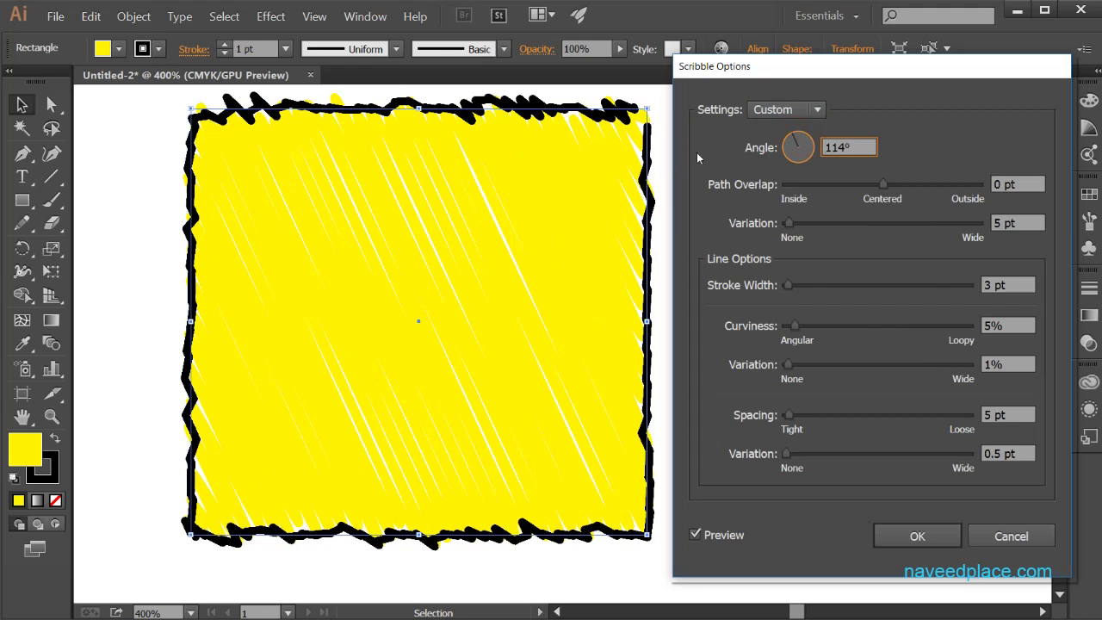
{"action": "left_click", "coordinate": [816, 110]}
{"action": "left_click", "coordinate": [971, 338]}
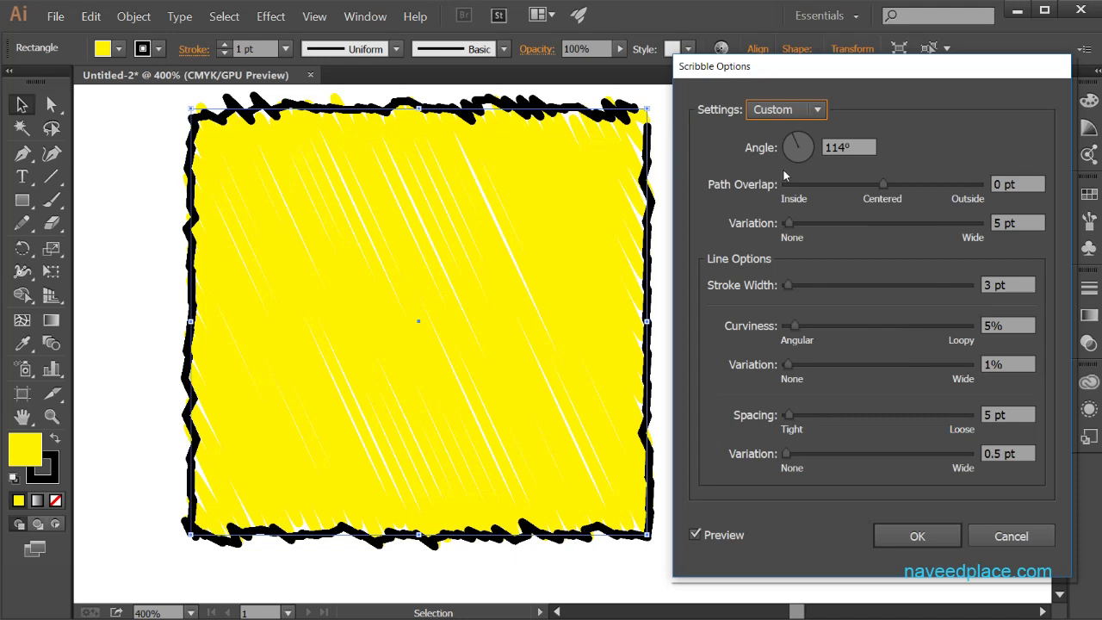
Turn the scribble angle to 252° and increase the path overlap to 8.73 pt.
{"action": "left_click_drag", "start_coordinate": [736, 76], "coordinate": [729, 75]}
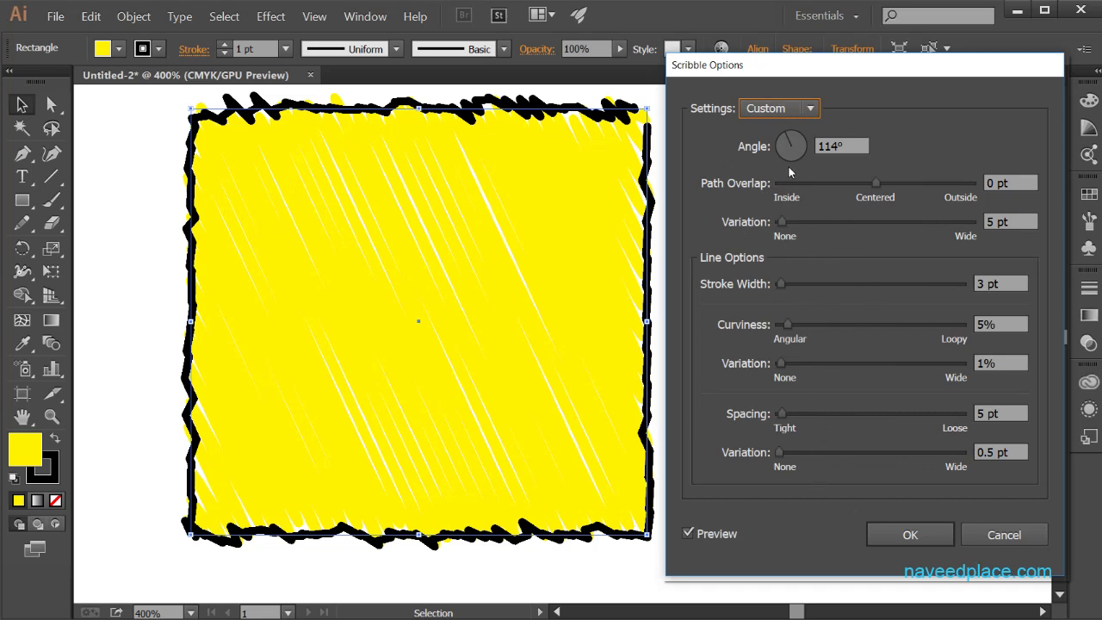
{"action": "left_click_drag", "start_coordinate": [780, 143], "coordinate": [787, 160]}
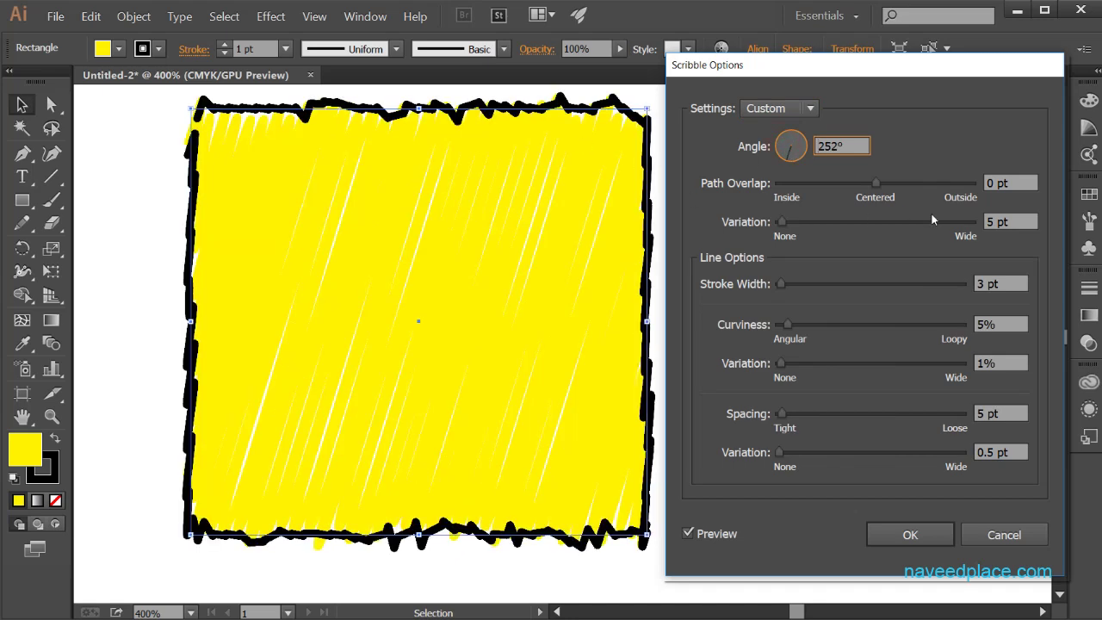
{"action": "mouse_move", "coordinate": [875, 182]}
{"action": "left_mouse_down"}
{"action": "mouse_move", "coordinate": [824, 182]}
{"action": "mouse_move", "coordinate": [879, 182]}
{"action": "left_mouse_up"}
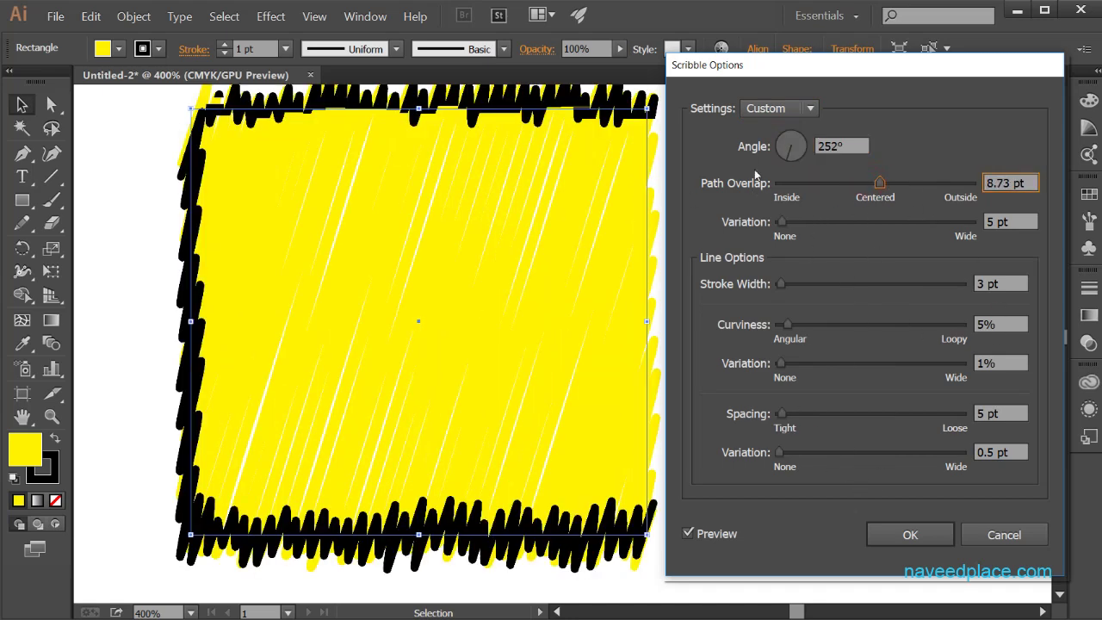
Try the Default and Childlike scribble presets on the rectangle, restoring Childlike after shifting its path overlap fully inside.
{"action": "left_click", "coordinate": [777, 108]}
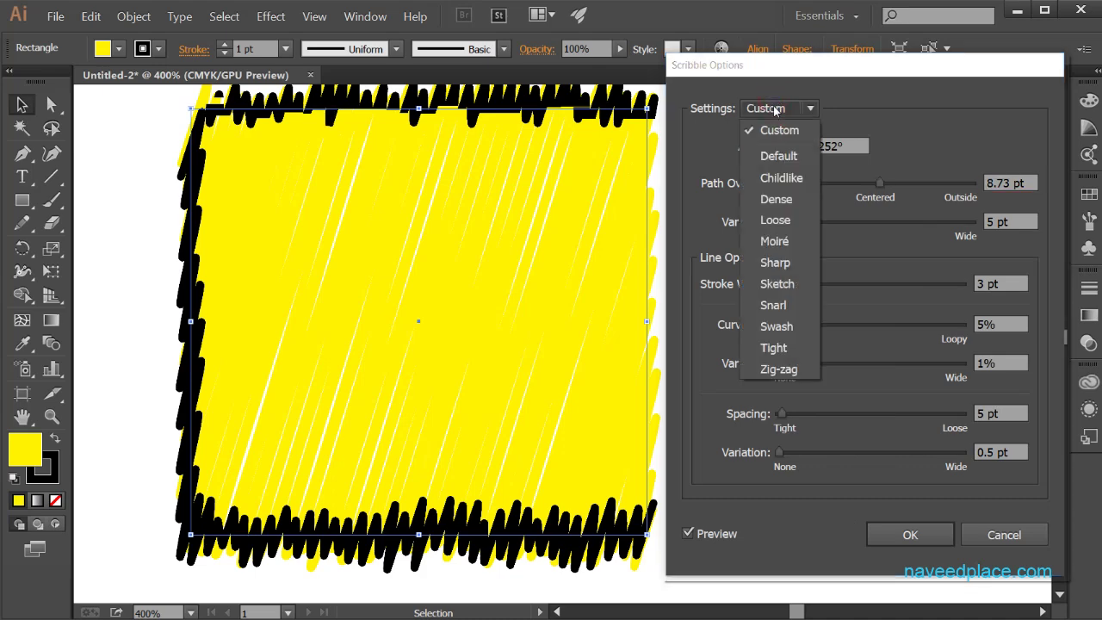
{"action": "left_click", "coordinate": [778, 156]}
{"action": "left_click", "coordinate": [775, 107]}
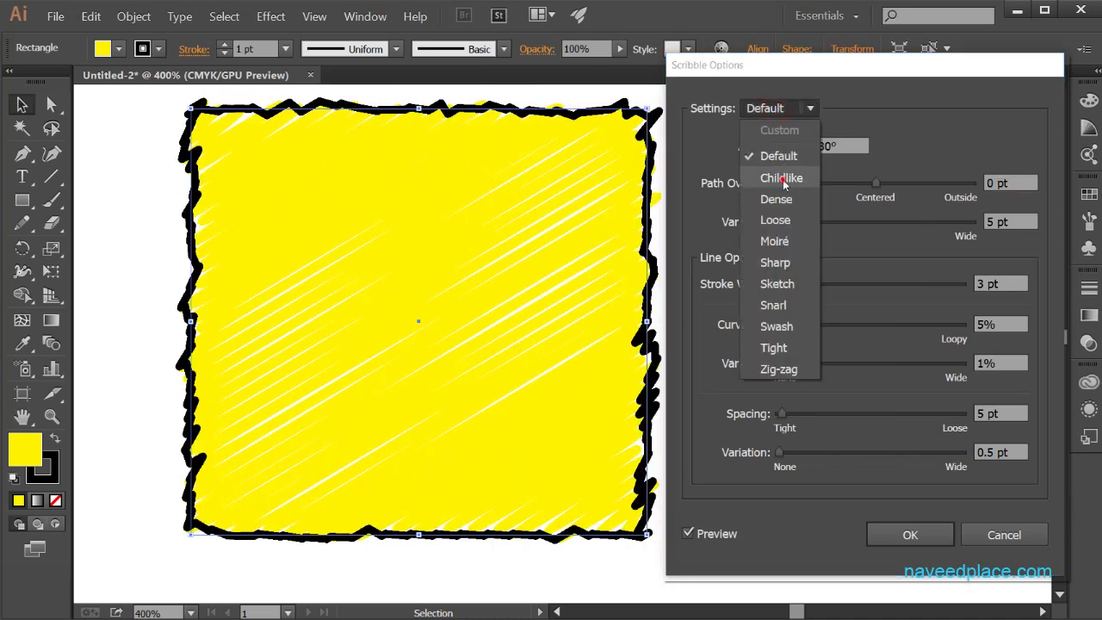
{"action": "left_click", "coordinate": [782, 179]}
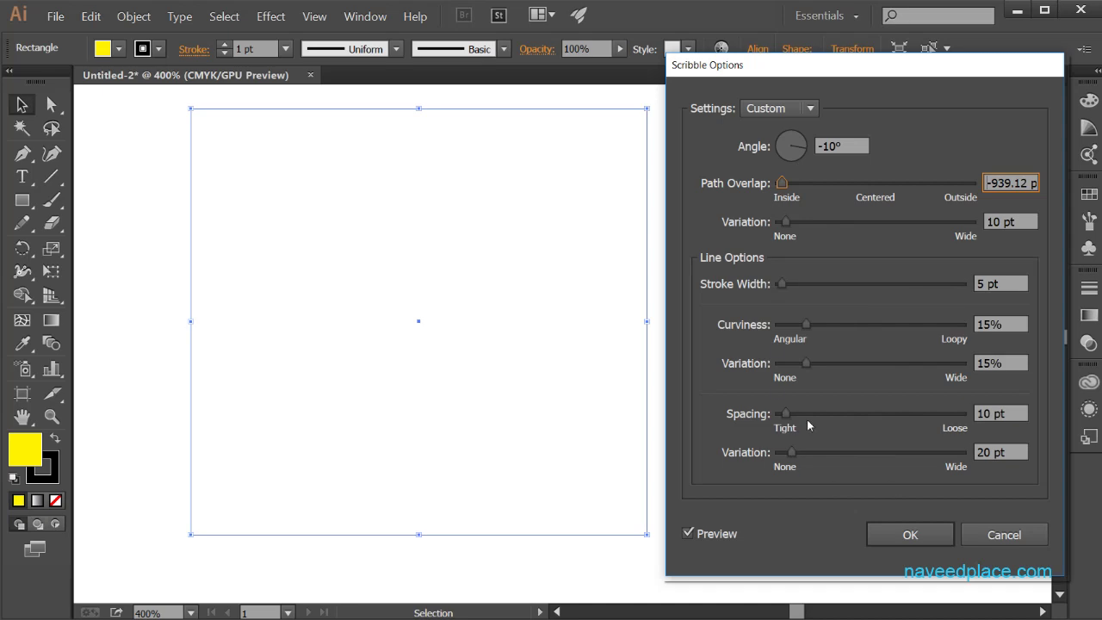
{"action": "left_click", "coordinate": [775, 109]}
{"action": "left_click", "coordinate": [771, 179]}
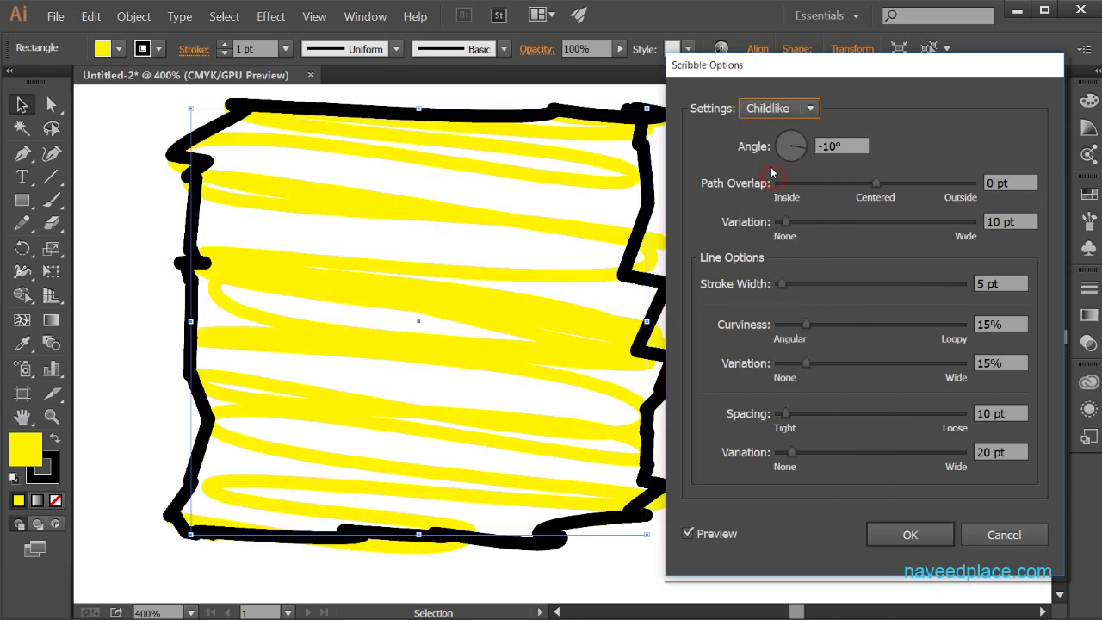
Try the Dense and Loose scribble presets, then raise the Loose preset's spacing variation to 13.96 pt.
{"action": "left_click", "coordinate": [772, 114]}
{"action": "left_click", "coordinate": [783, 201]}
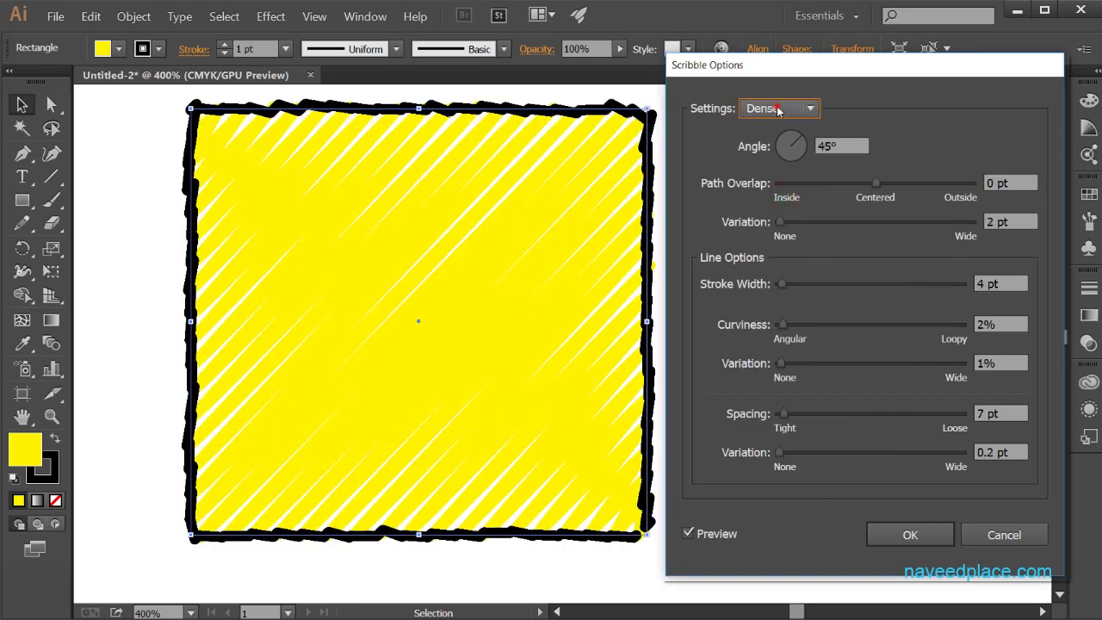
{"action": "left_click", "coordinate": [779, 108]}
{"action": "left_click", "coordinate": [772, 216]}
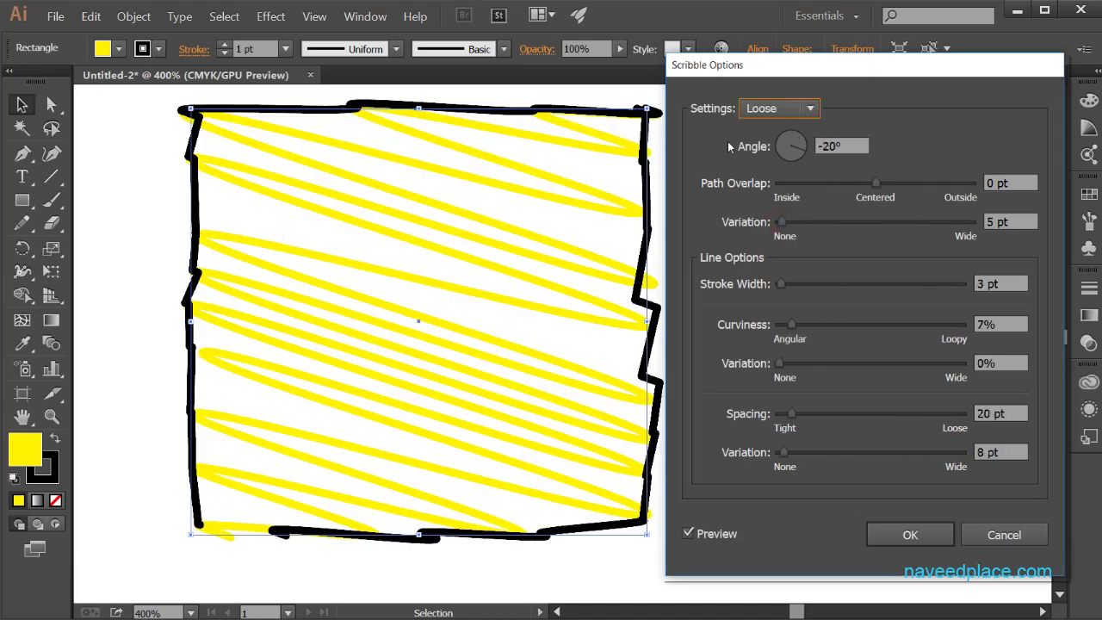
{"action": "mouse_move", "coordinate": [783, 452]}
{"action": "left_mouse_down"}
{"action": "mouse_move", "coordinate": [824, 452]}
{"action": "mouse_move", "coordinate": [790, 456]}
{"action": "left_mouse_up"}
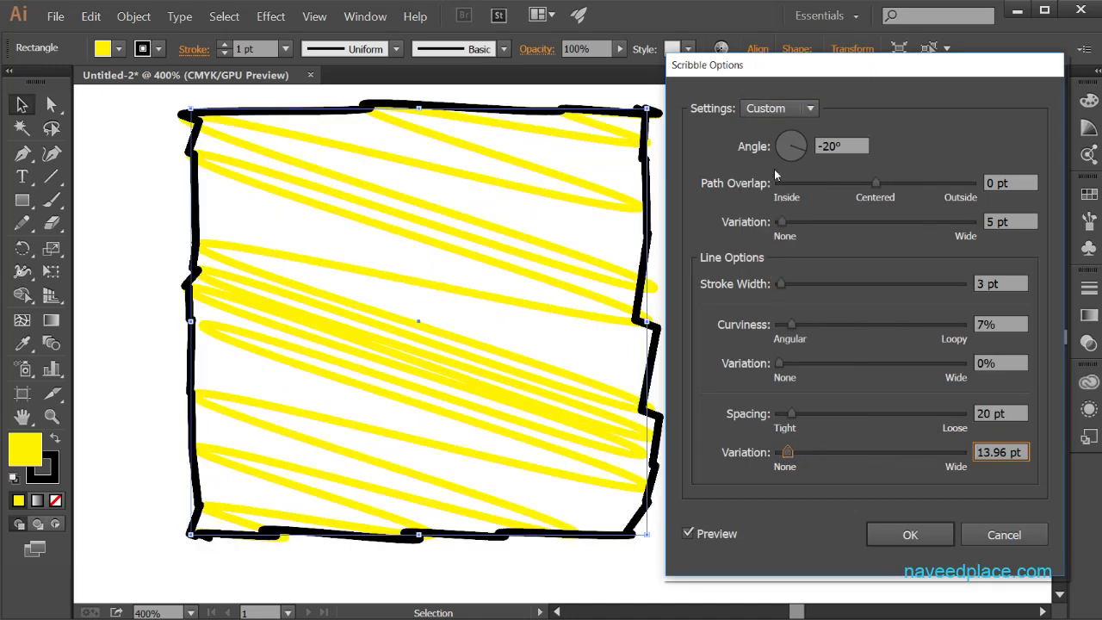
Try the Zig-zag, Tight and Moiré scribble presets in turn on the yellow rectangle.
{"action": "left_click", "coordinate": [768, 111]}
{"action": "left_click", "coordinate": [777, 362]}
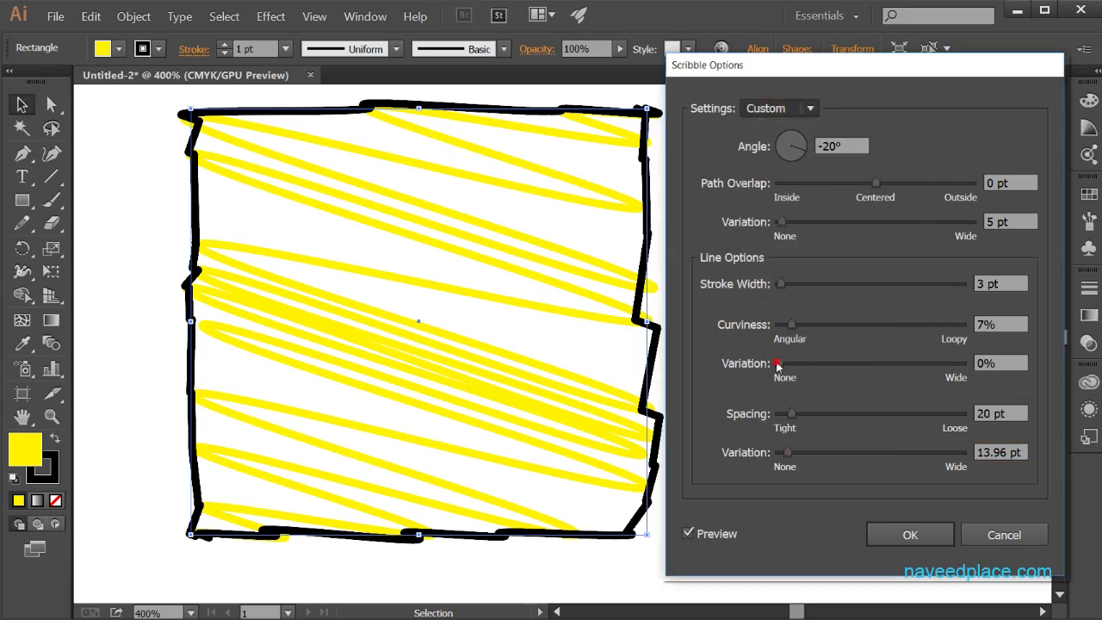
{"action": "left_click", "coordinate": [784, 110]}
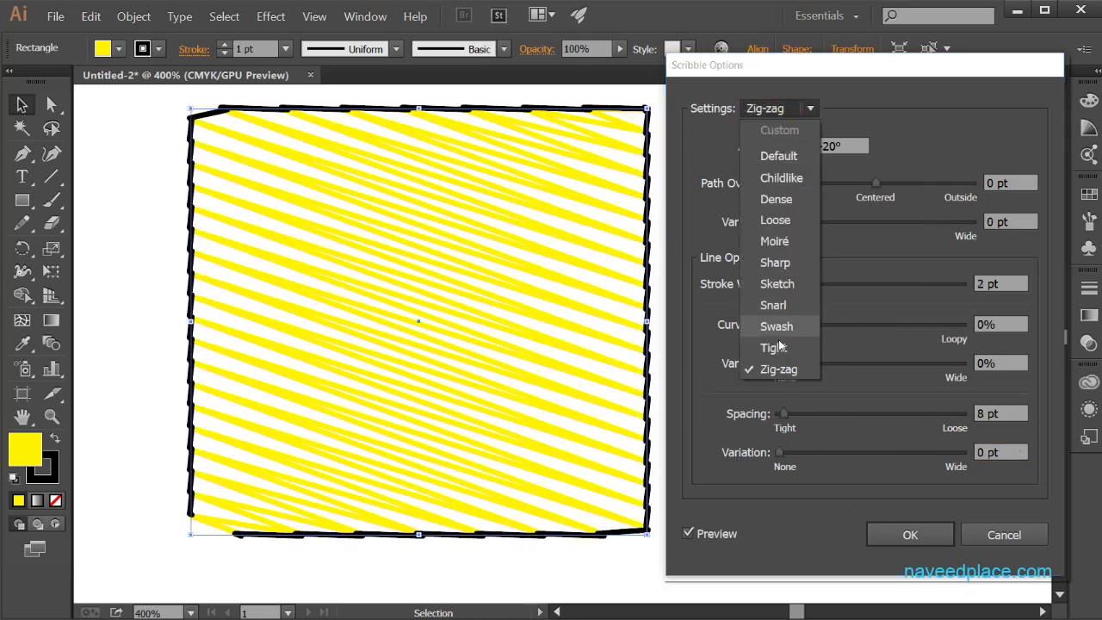
{"action": "left_click", "coordinate": [773, 348]}
{"action": "left_click", "coordinate": [781, 110]}
{"action": "left_click", "coordinate": [777, 242]}
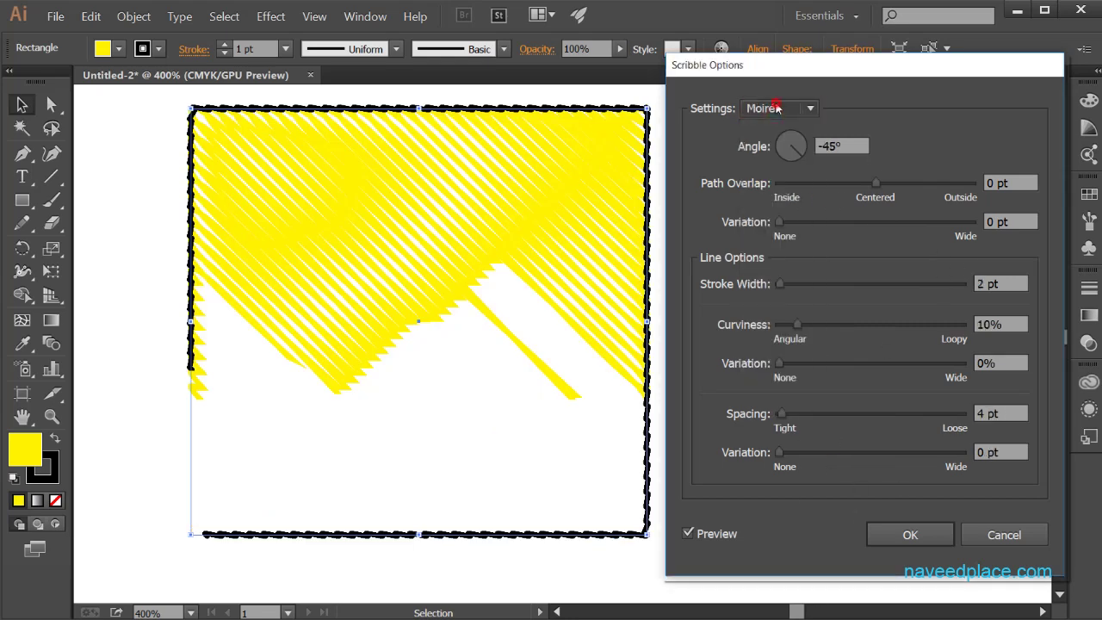
Set the scribble's curviness to 13% and its line spacing to 7 pt, then cancel the effect.
{"action": "mouse_move", "coordinate": [797, 324]}
{"action": "left_mouse_down"}
{"action": "mouse_move", "coordinate": [856, 326]}
{"action": "mouse_move", "coordinate": [803, 325]}
{"action": "left_mouse_up"}
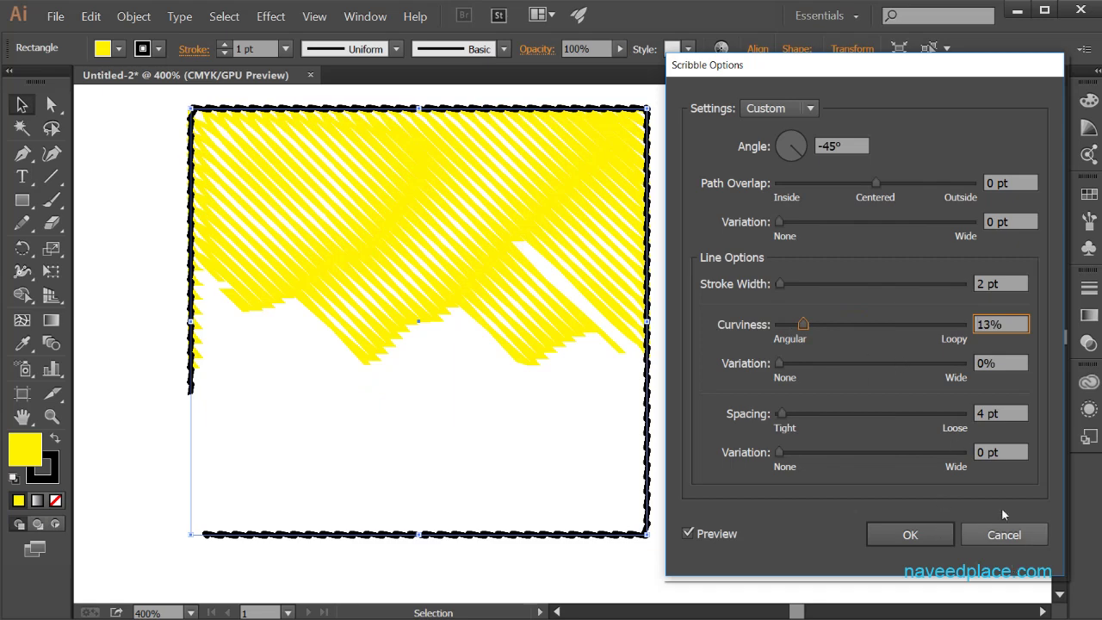
{"action": "mouse_move", "coordinate": [785, 416]}
{"action": "left_mouse_down"}
{"action": "mouse_move", "coordinate": [815, 417]}
{"action": "mouse_move", "coordinate": [786, 416]}
{"action": "left_mouse_up"}
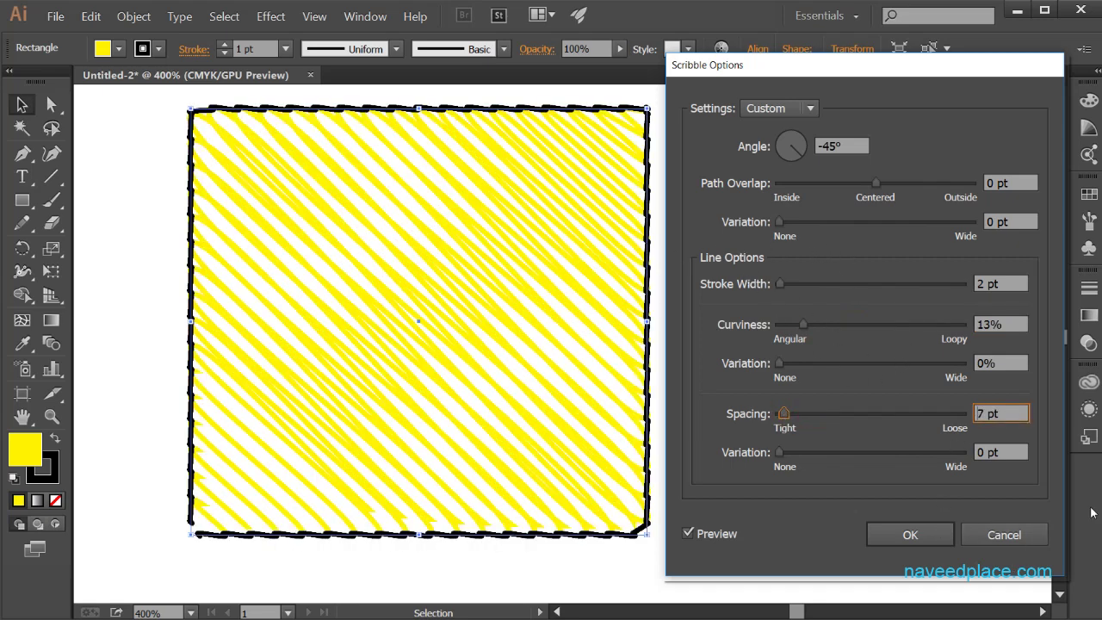
{"action": "left_click", "coordinate": [1030, 538]}
Open the list of Illustrator Stylize effects for the yellow rectangle.
{"action": "left_click", "coordinate": [274, 18]}
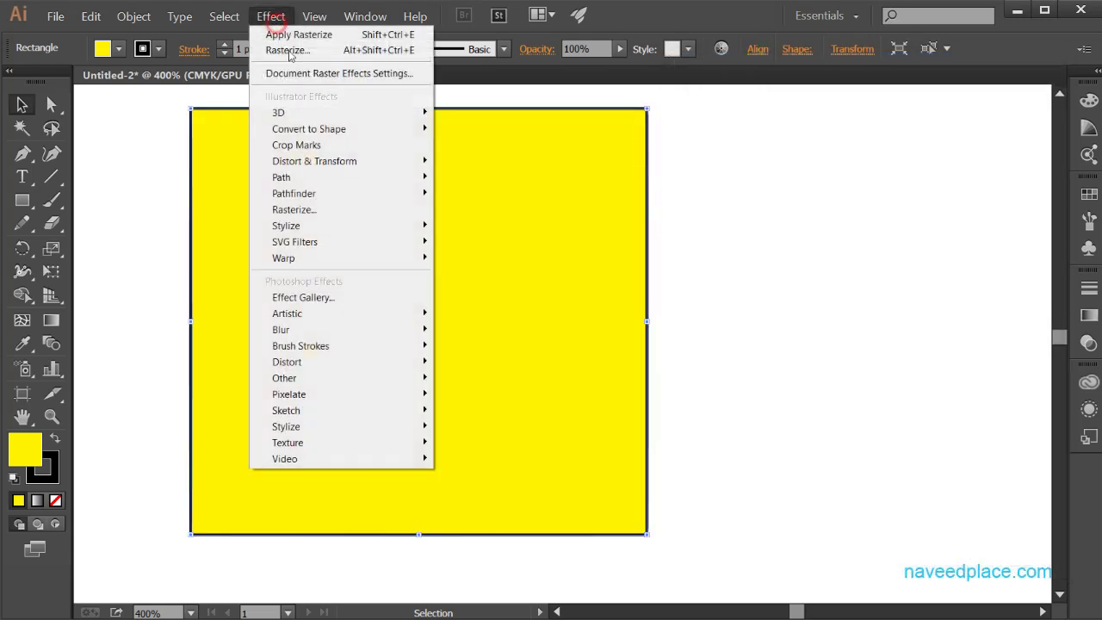
{"action": "mouse_move", "coordinate": [307, 225]}
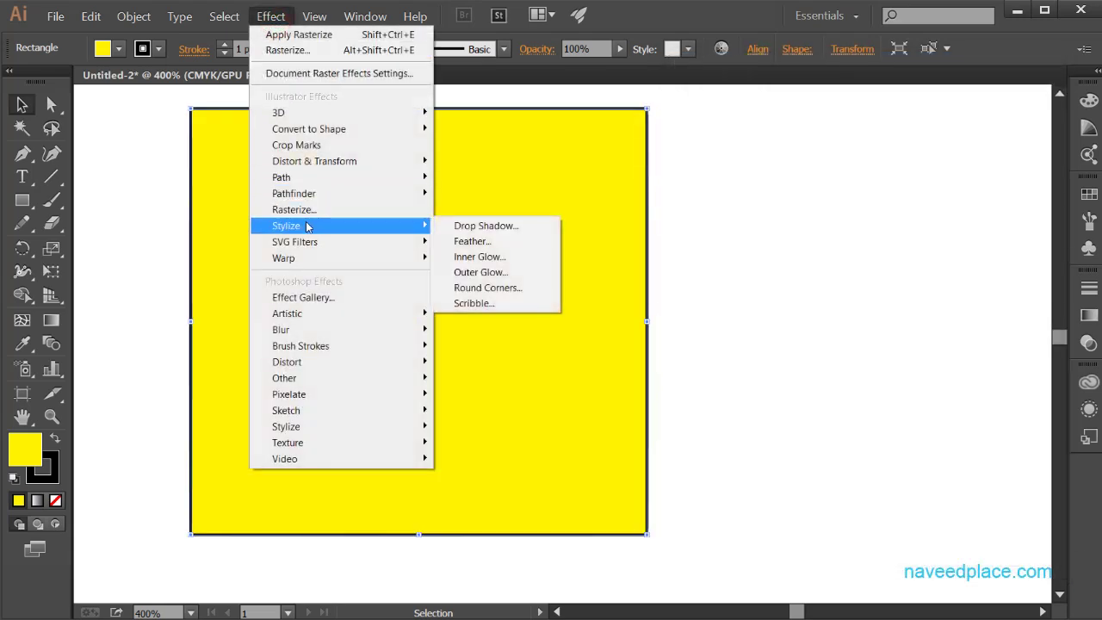